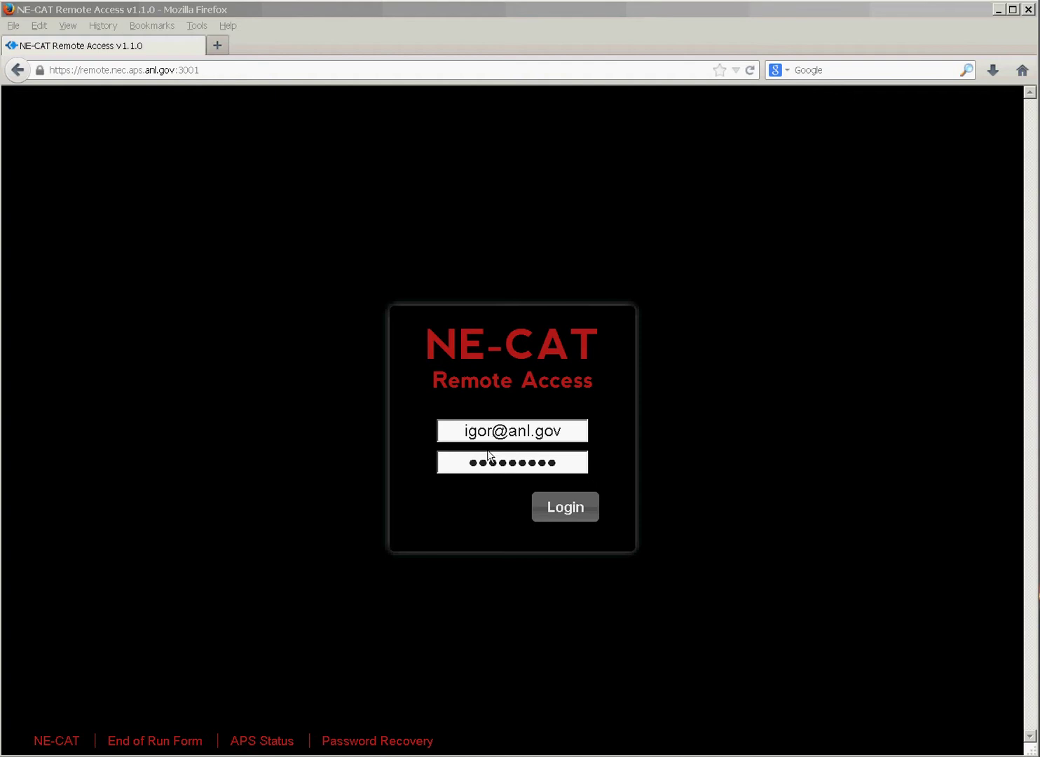
Log in to NE-CAT Remote Access with the account e-mail and password.
{"action": "left_click", "coordinate": [556, 522]}
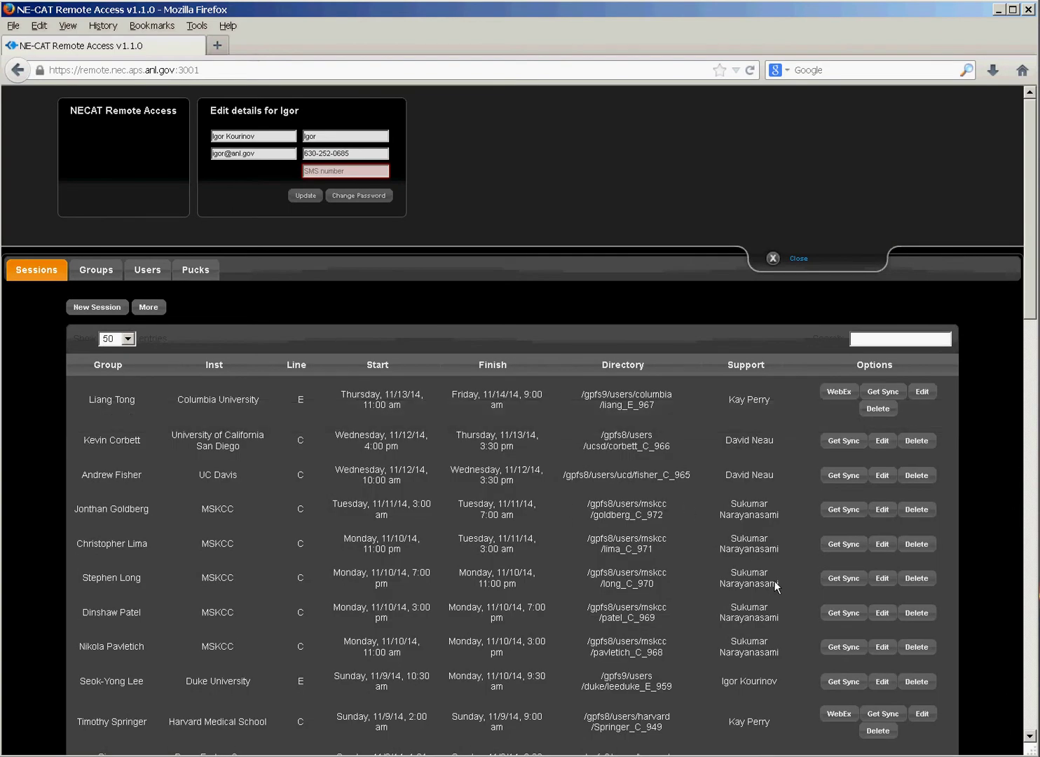
Take control of the last NE-CAT session in the Sessions table to reach 24ID-E Data Collection.
{"action": "left_click", "coordinate": [1030, 742]}
{"action": "scroll", "coordinate": [1029, 741], "scroll_direction": "down", "scroll_amount": 5}
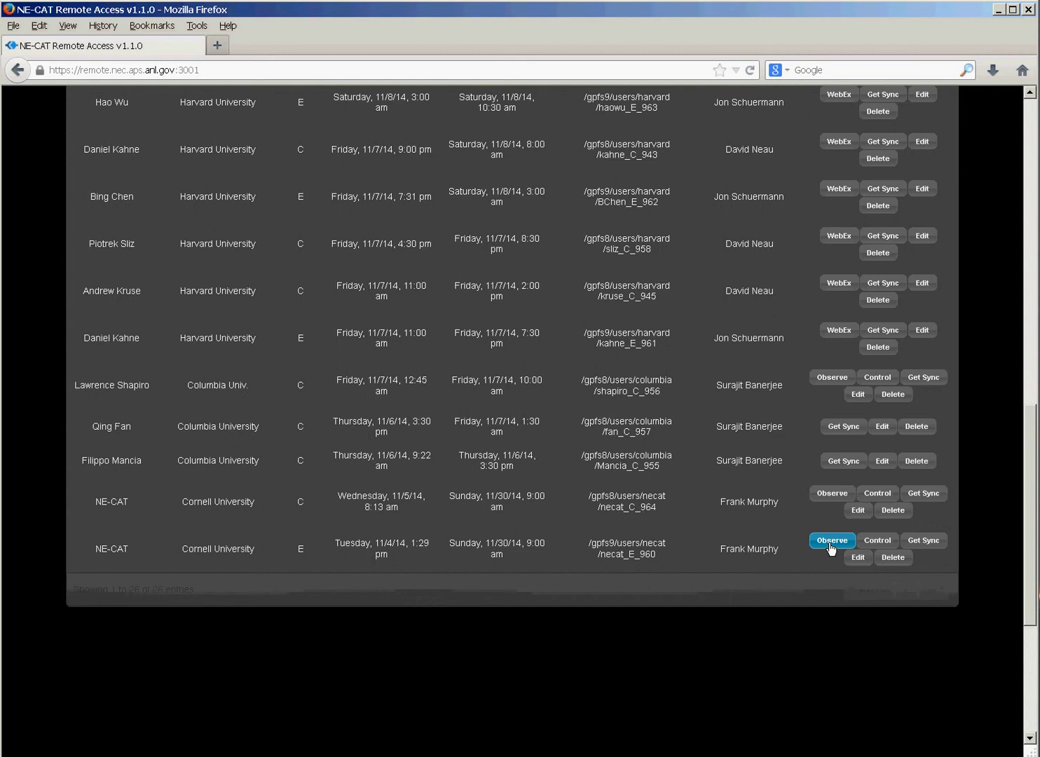
{"action": "left_click", "coordinate": [875, 541]}
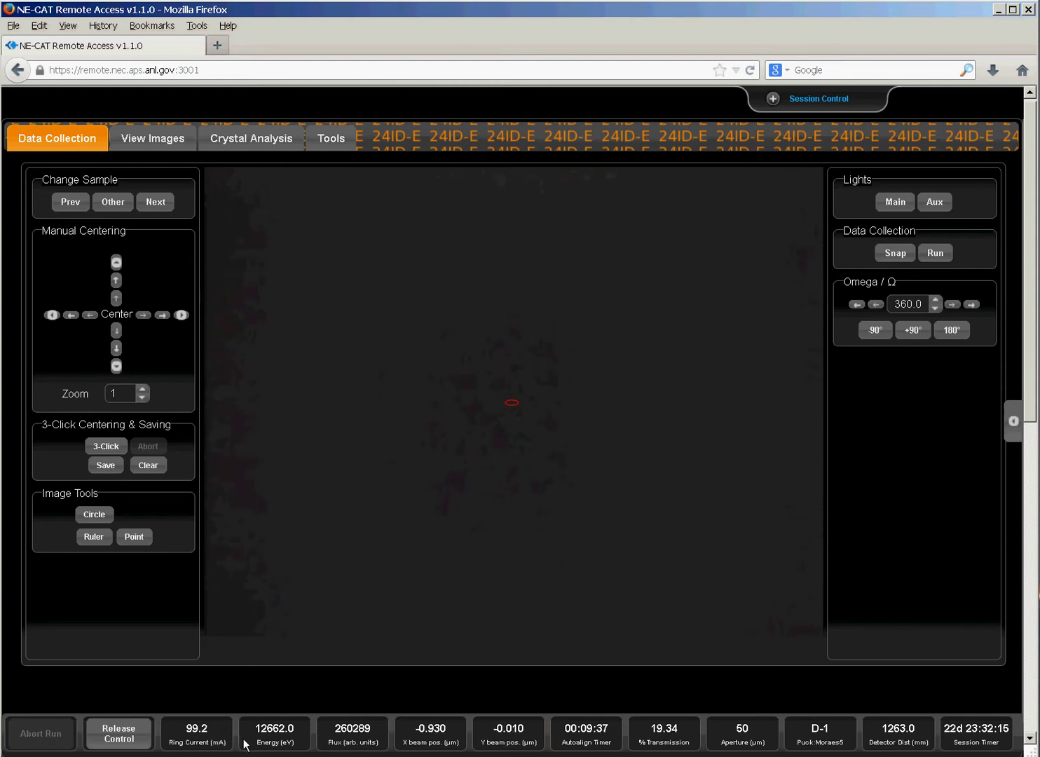
Start an automatic beam alignment from the Autoalign Timer and confirm the one-minute wait.
{"action": "mouse_move", "coordinate": [276, 741]}
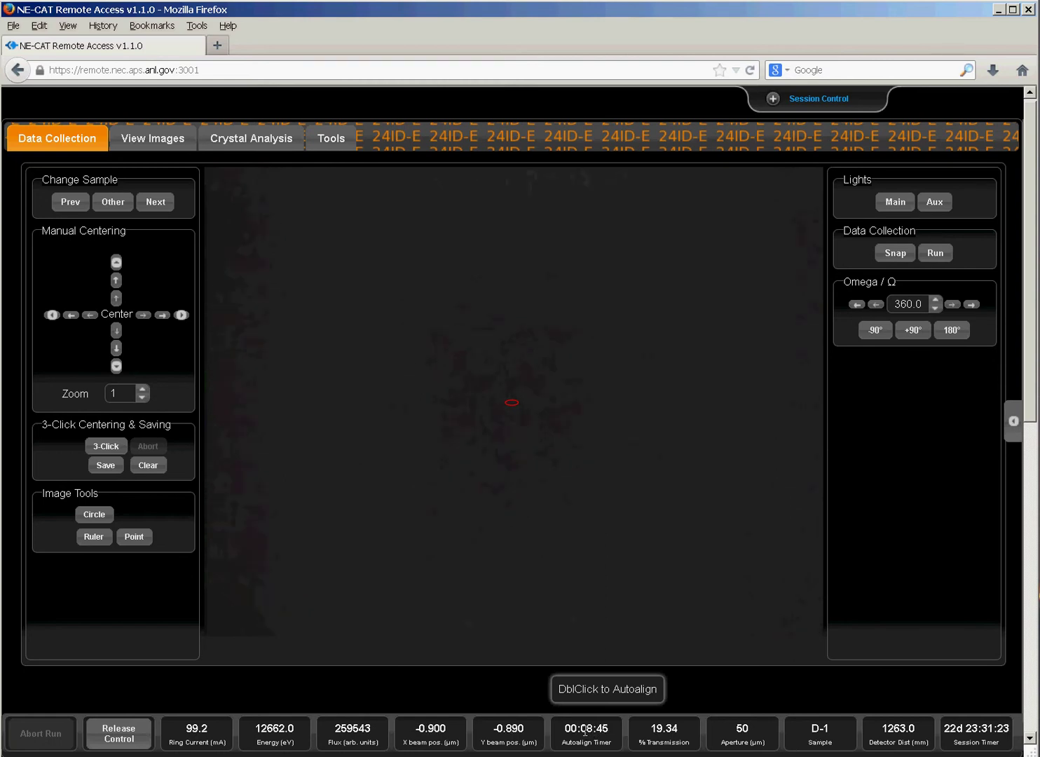
{"action": "double_click", "coordinate": [585, 730]}
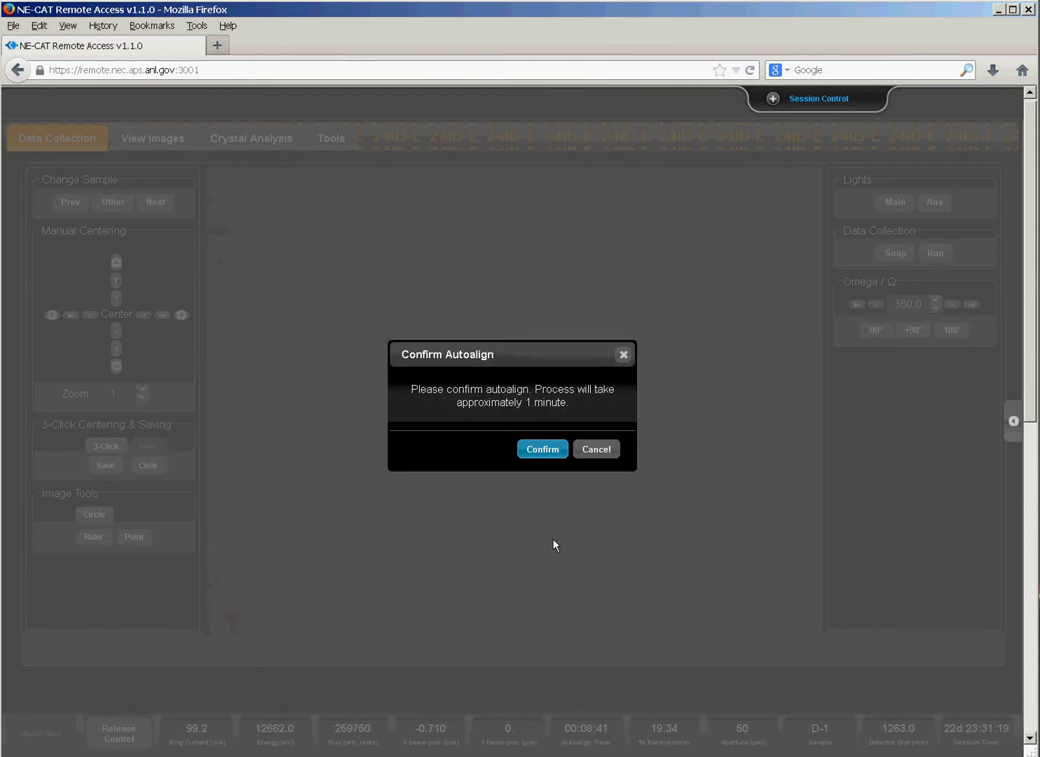
{"action": "left_click", "coordinate": [543, 452]}
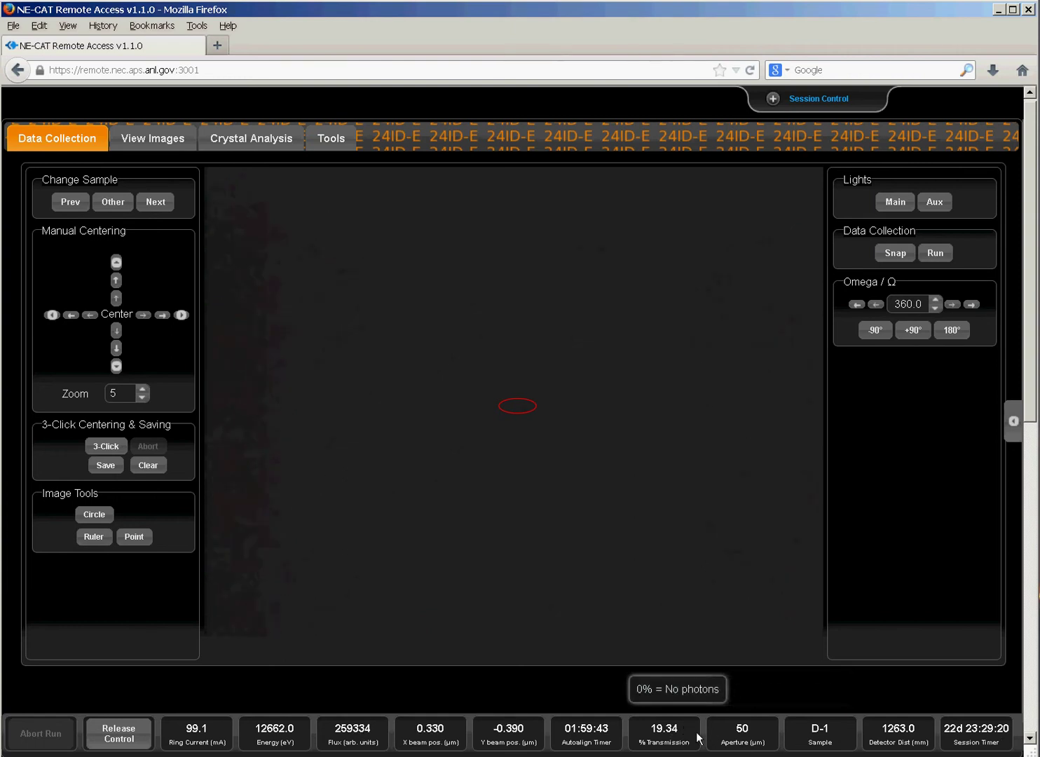
{"action": "double_click", "coordinate": [762, 734]}
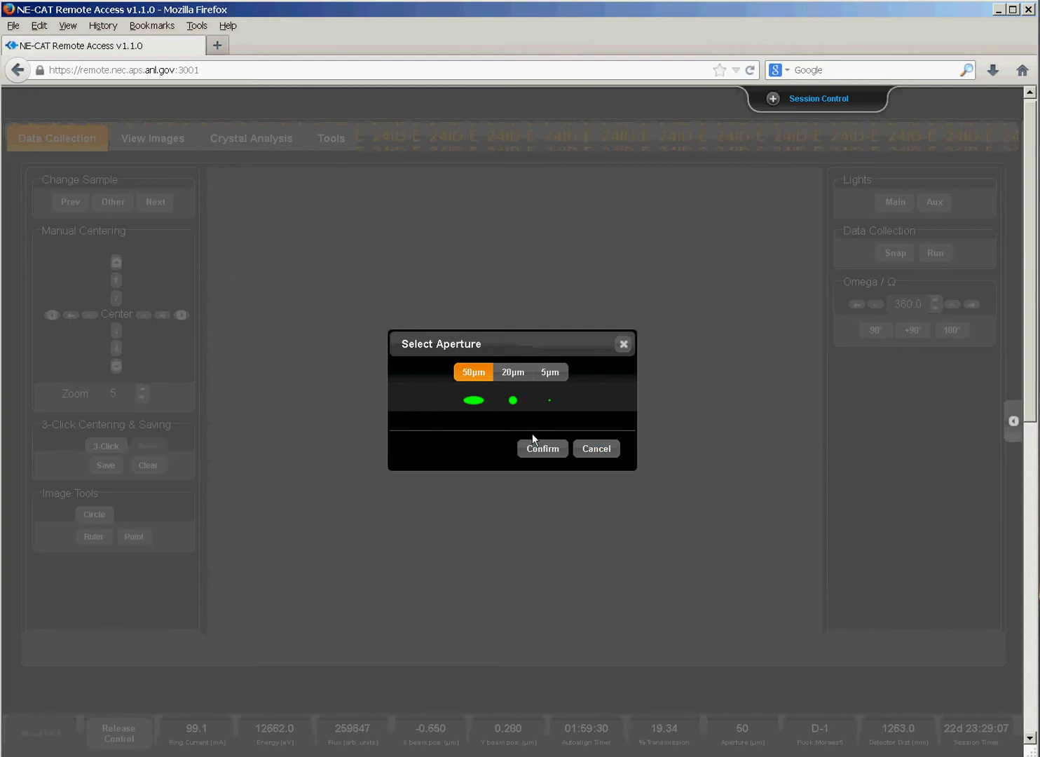
{"action": "left_click", "coordinate": [598, 452]}
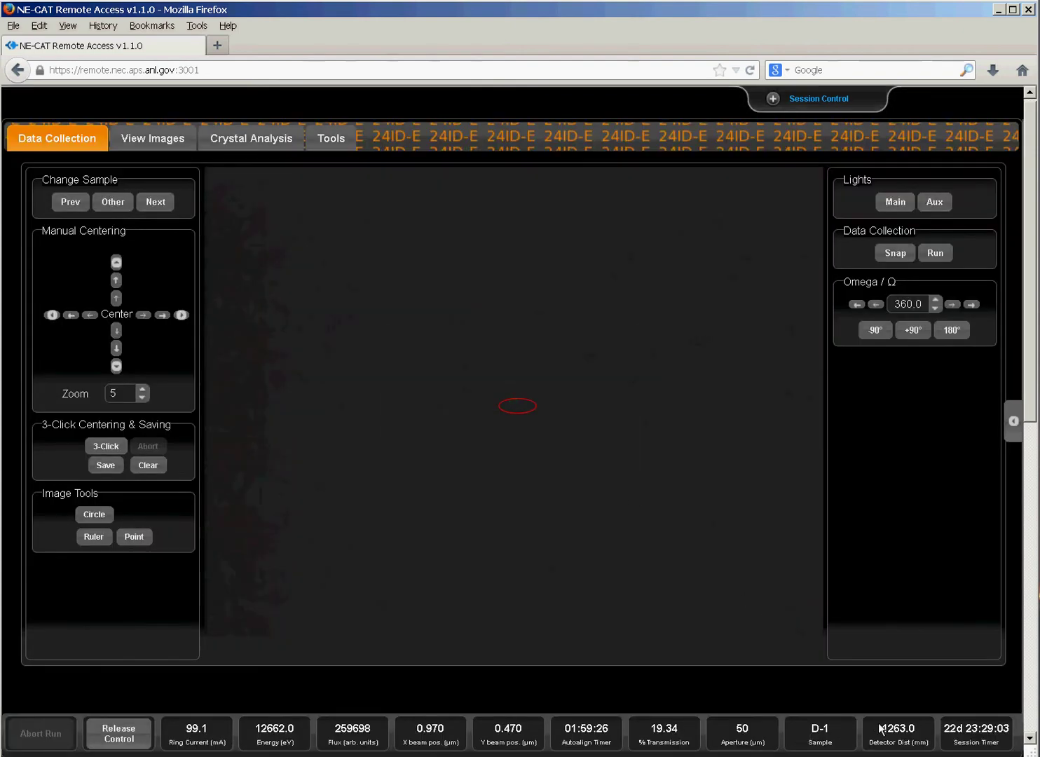
Have the robot mount the sample from puck F, position 1.
{"action": "left_click", "coordinate": [109, 203]}
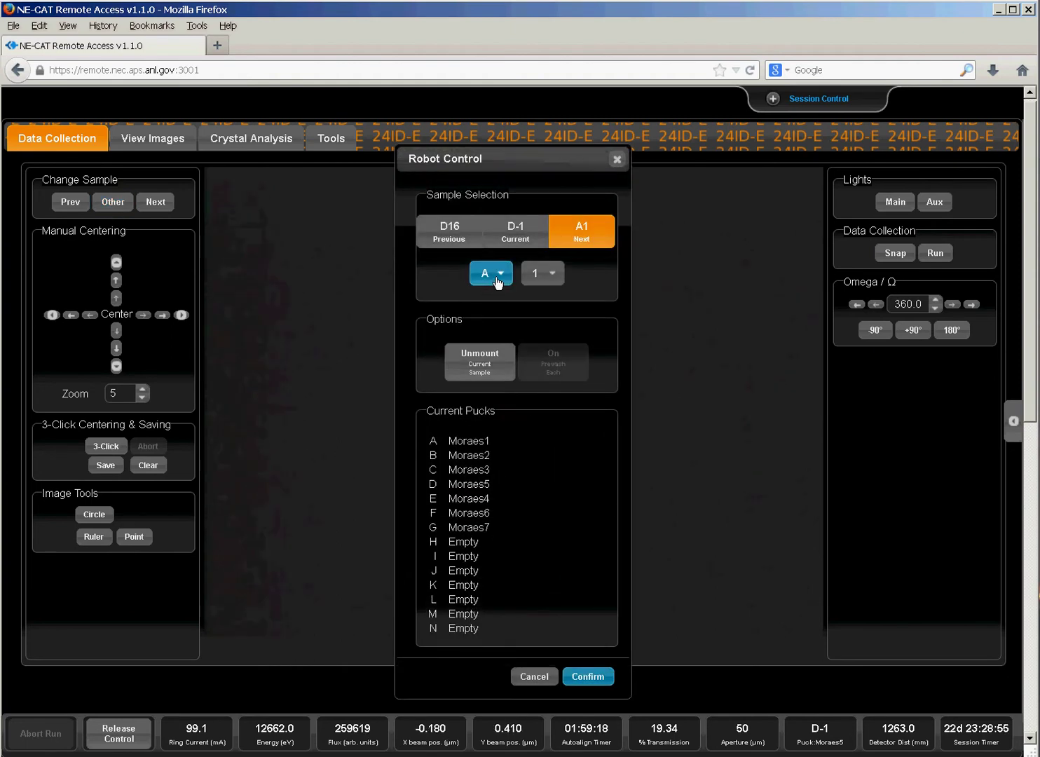
{"action": "left_click", "coordinate": [493, 280]}
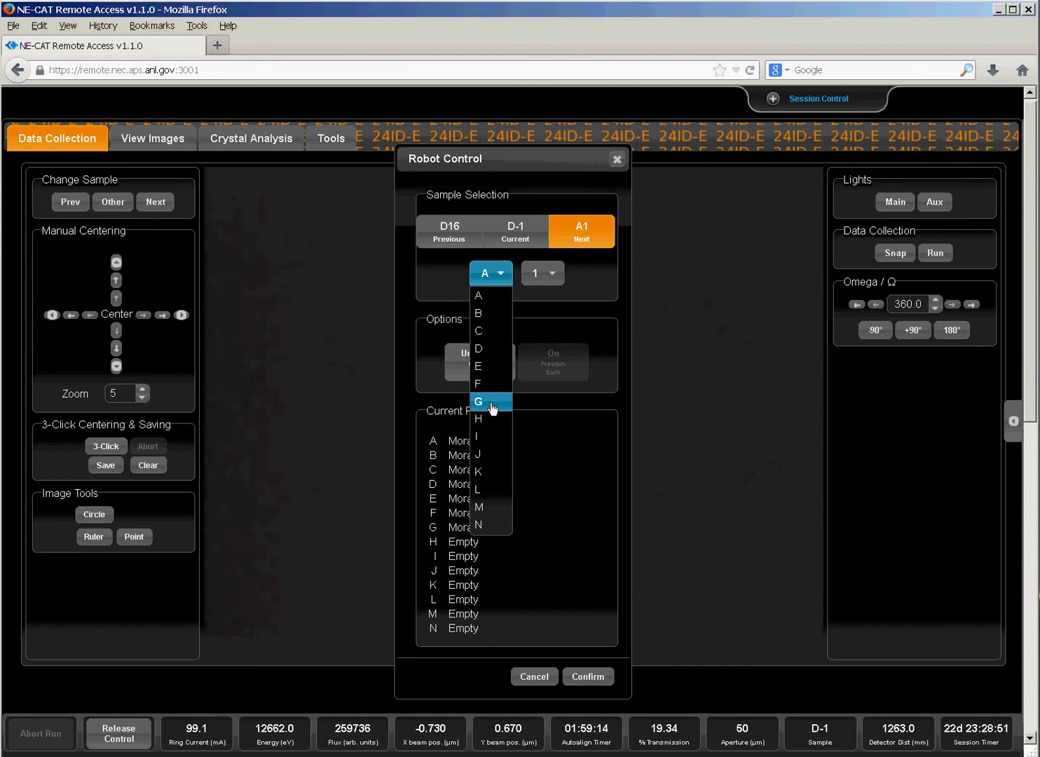
{"action": "left_click", "coordinate": [490, 387]}
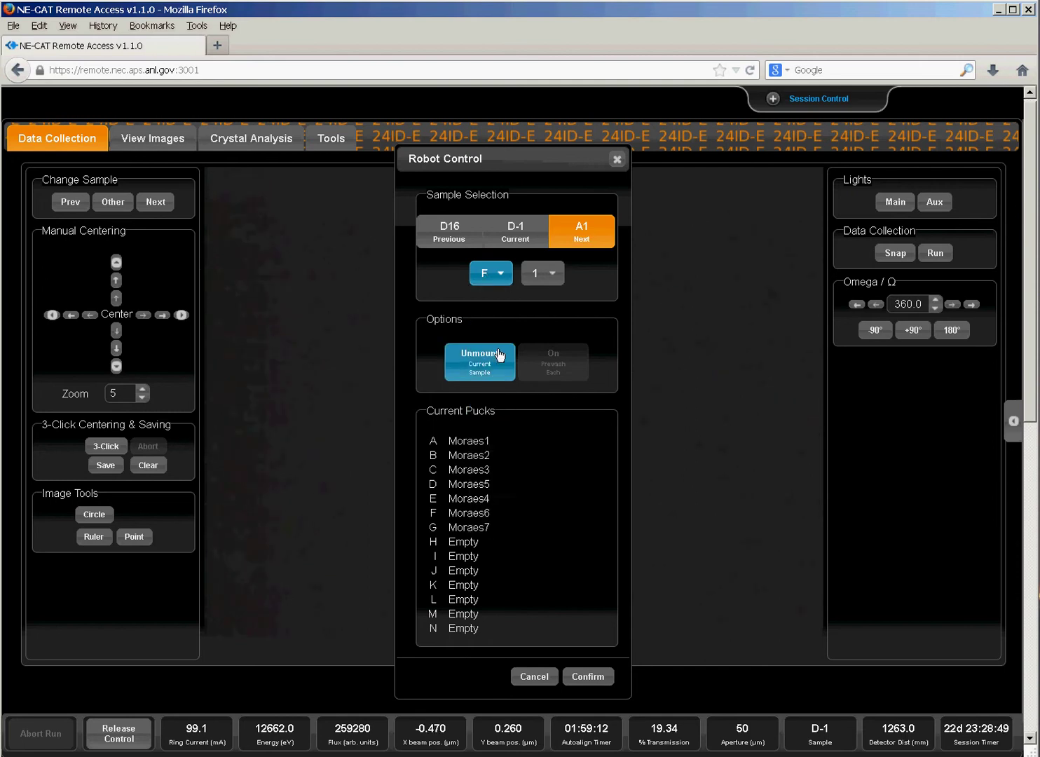
{"action": "left_click", "coordinate": [546, 273]}
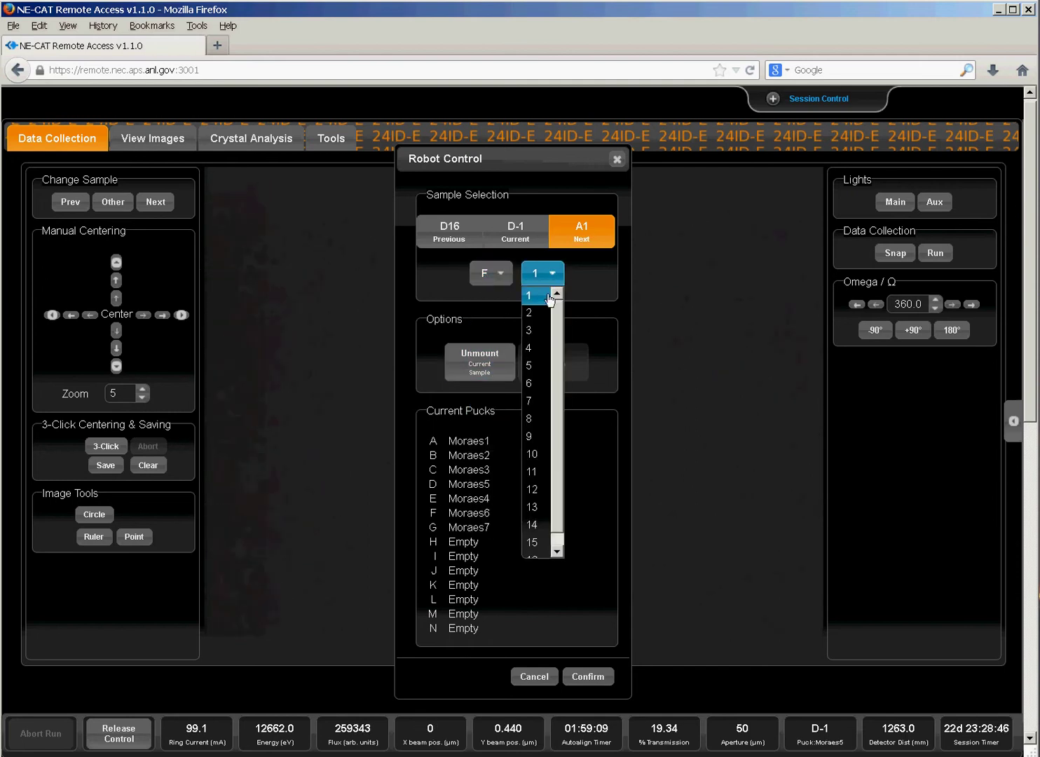
{"action": "left_click", "coordinate": [536, 306]}
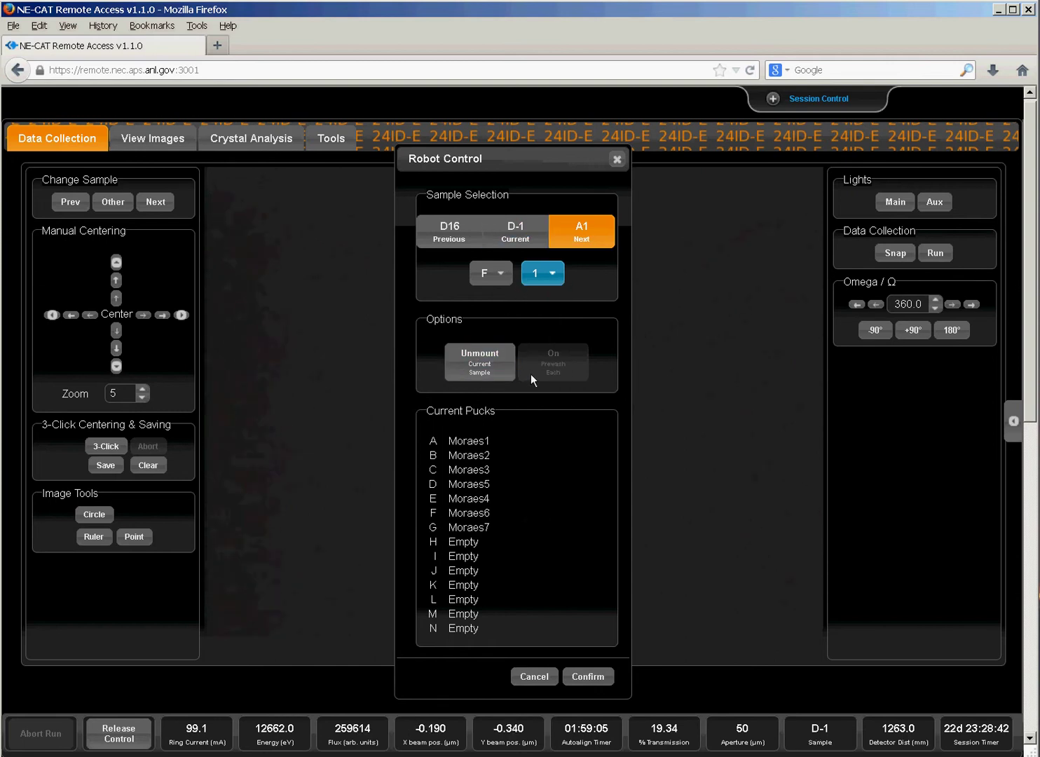
{"action": "left_click", "coordinate": [588, 678]}
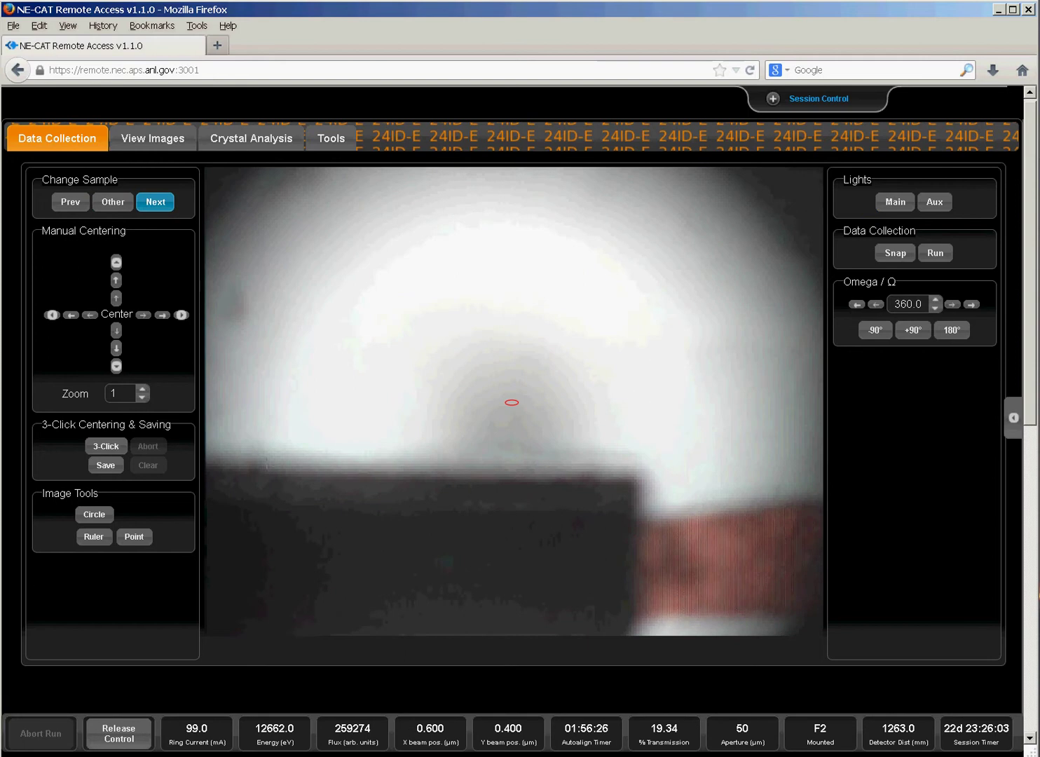
Complete three-click centring by marking the crystal centre at 0° and after the 90° turn.
{"action": "left_click", "coordinate": [104, 447]}
{"action": "left_click", "coordinate": [105, 447]}
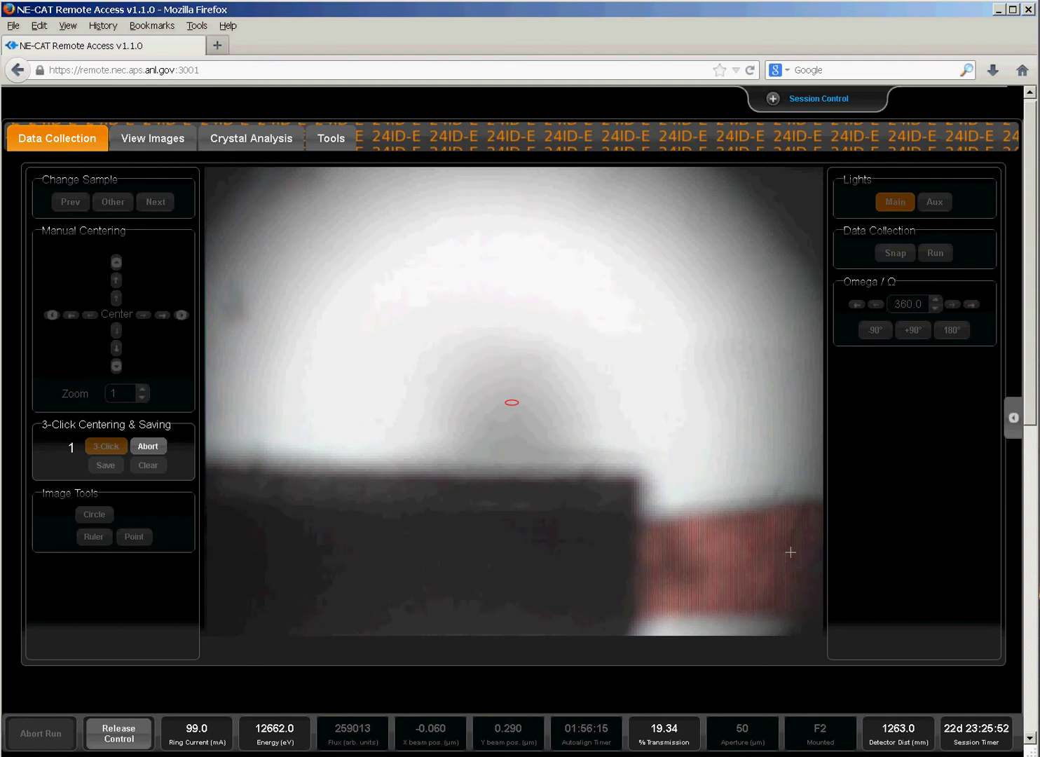
{"action": "left_click", "coordinate": [790, 552]}
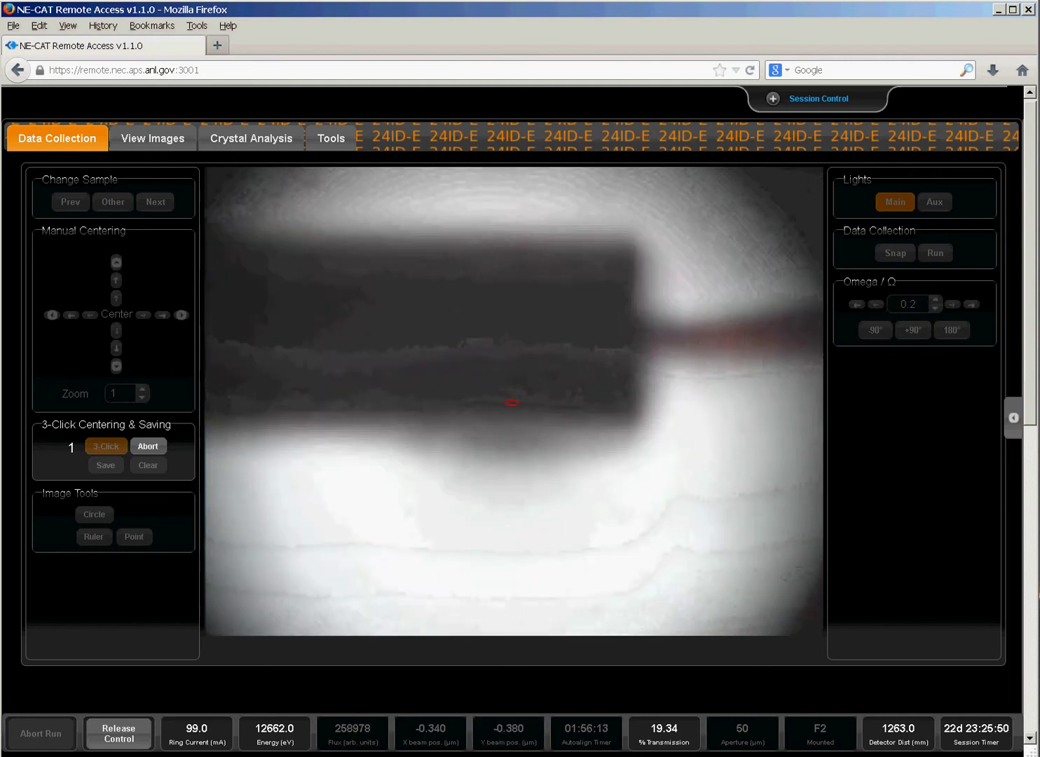
{"action": "left_click", "coordinate": [773, 182]}
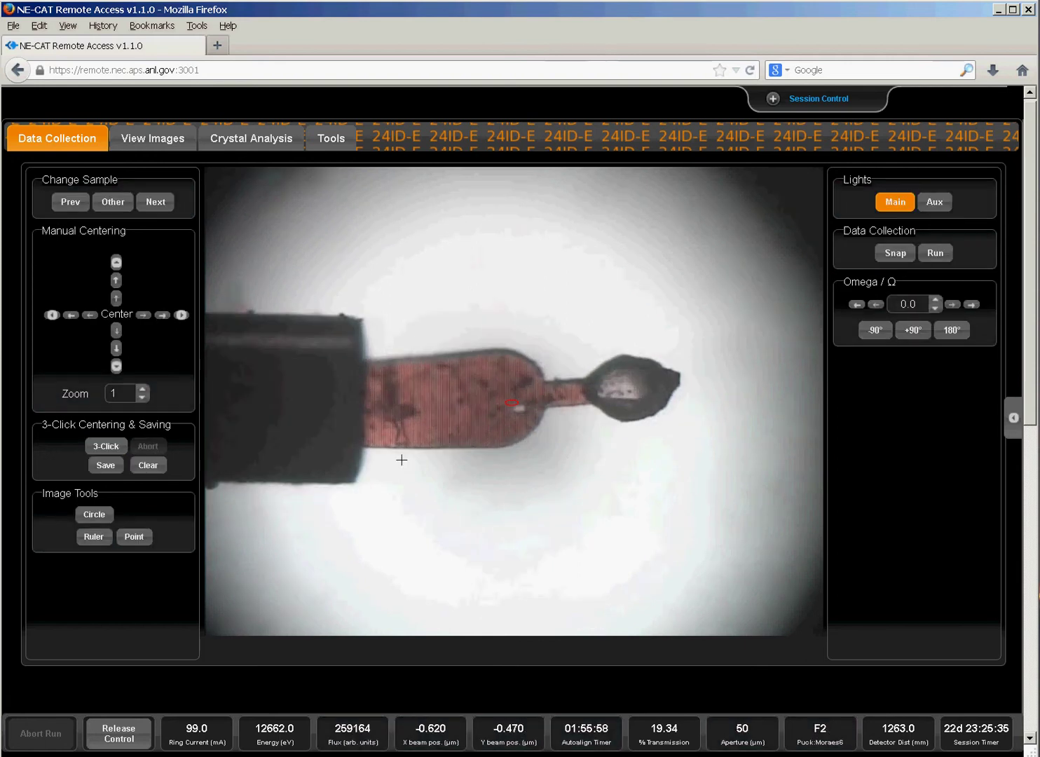
{"action": "left_click", "coordinate": [106, 445]}
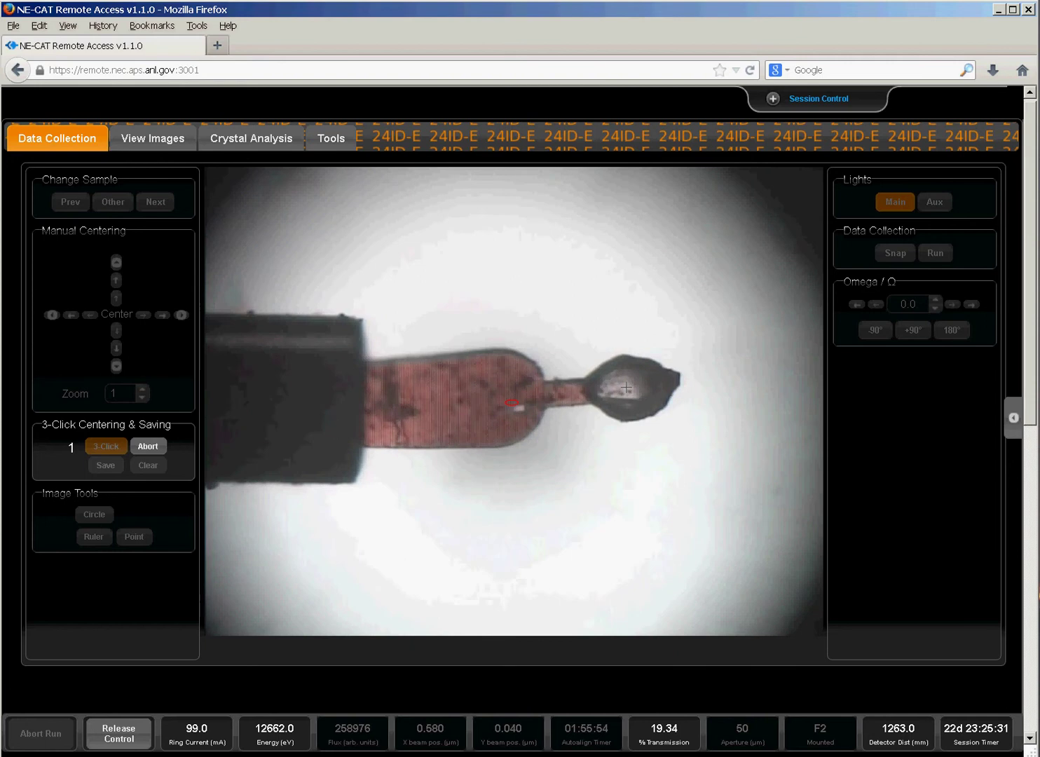
{"action": "left_click", "coordinate": [626, 387]}
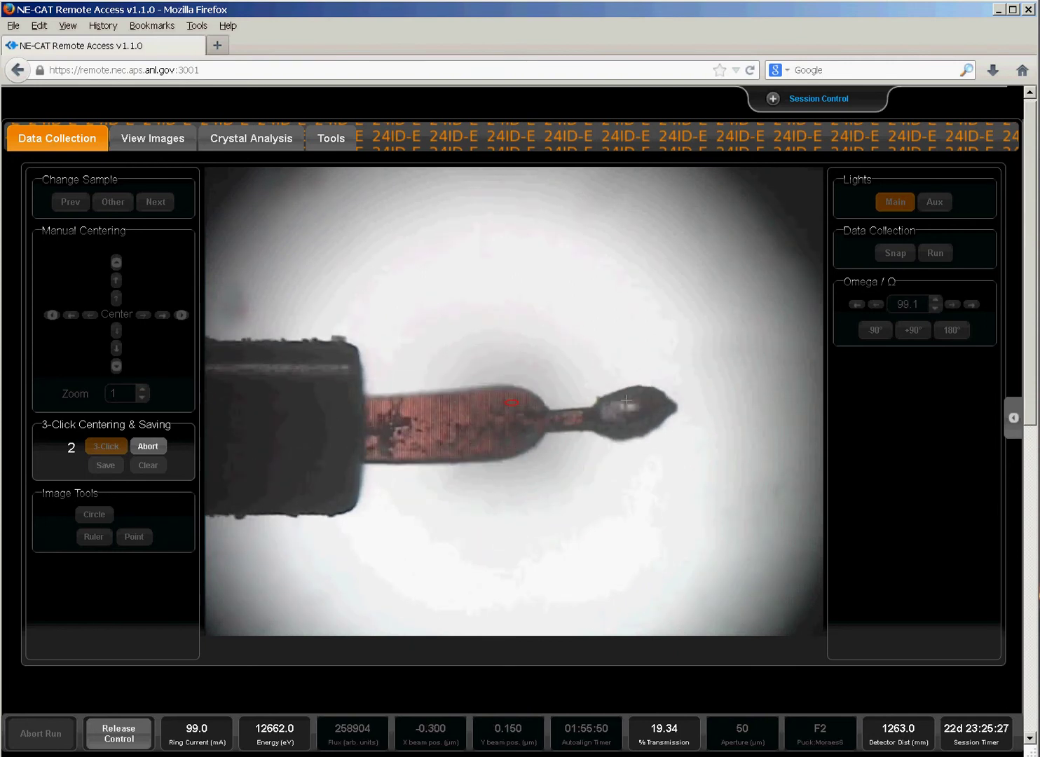
{"action": "left_click", "coordinate": [625, 414]}
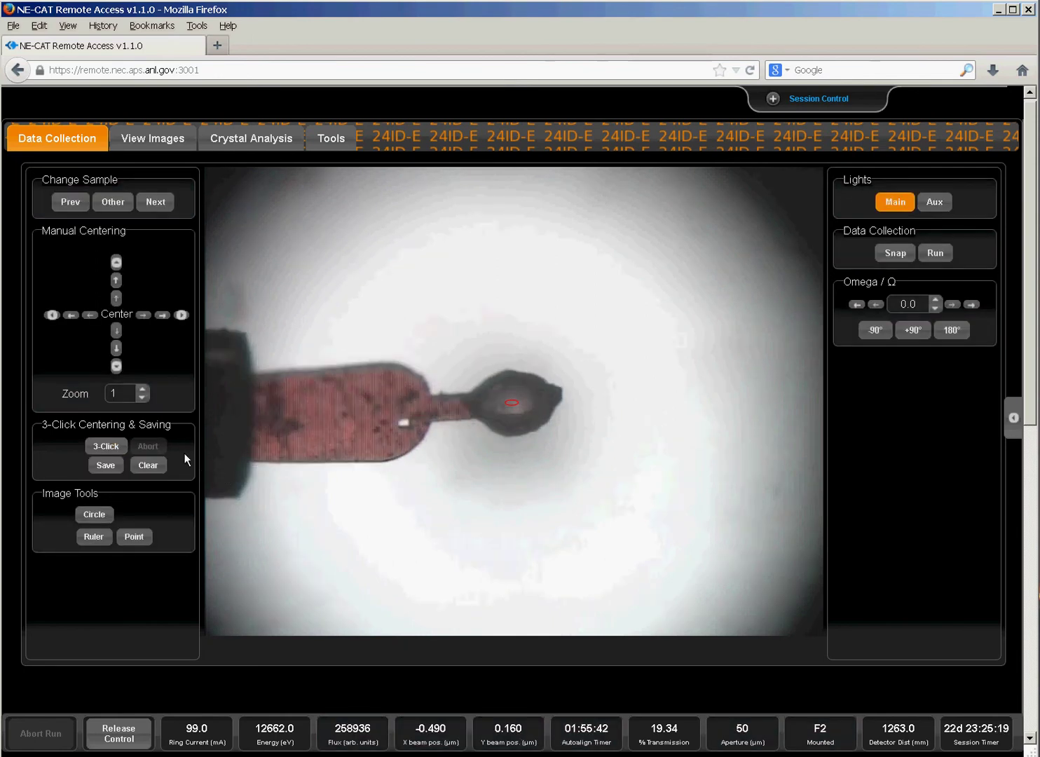
Increase the sample camera zoom from 1 to 2.
{"action": "left_click", "coordinate": [143, 391]}
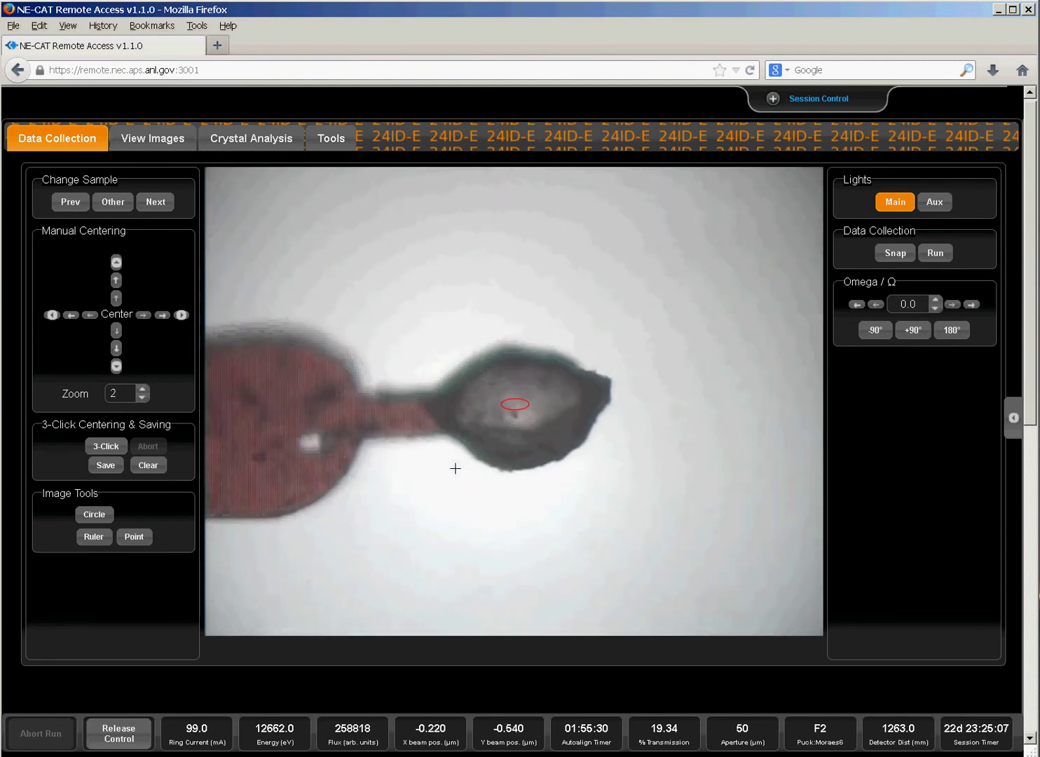
Re-run three-click centring at higher zoom, marking the crystal centre at 0° and 90°.
{"action": "left_click", "coordinate": [104, 447]}
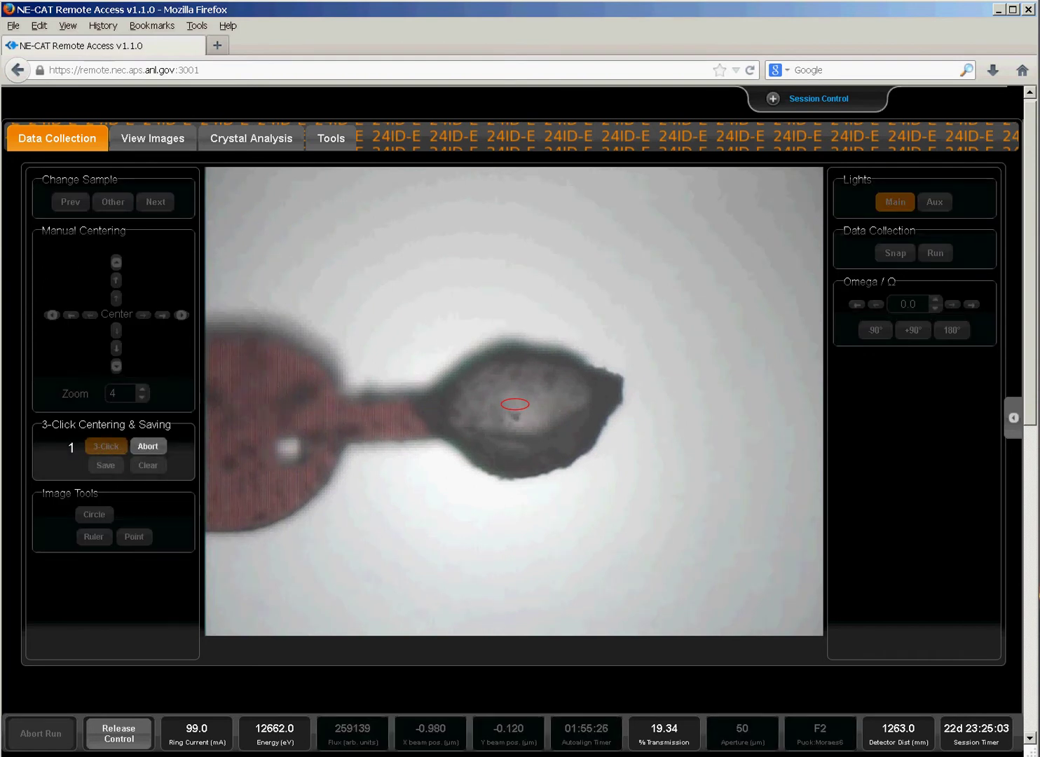
{"action": "left_click", "coordinate": [515, 403]}
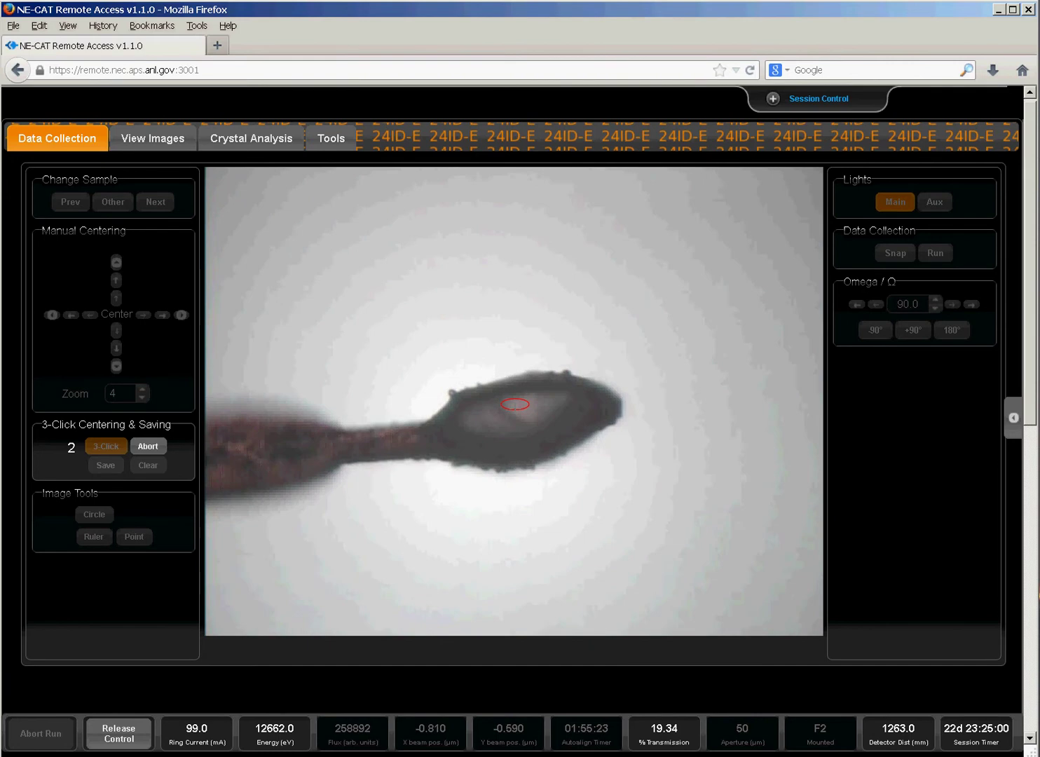
{"action": "left_click", "coordinate": [521, 419]}
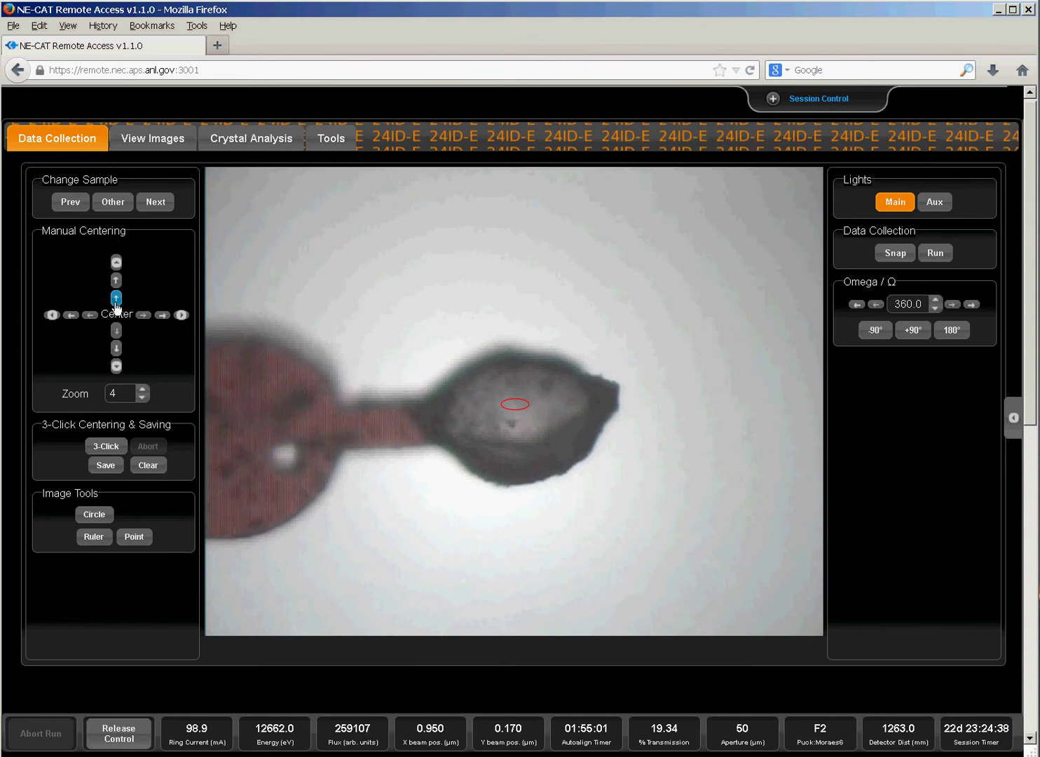
{"action": "left_click", "coordinate": [116, 298]}
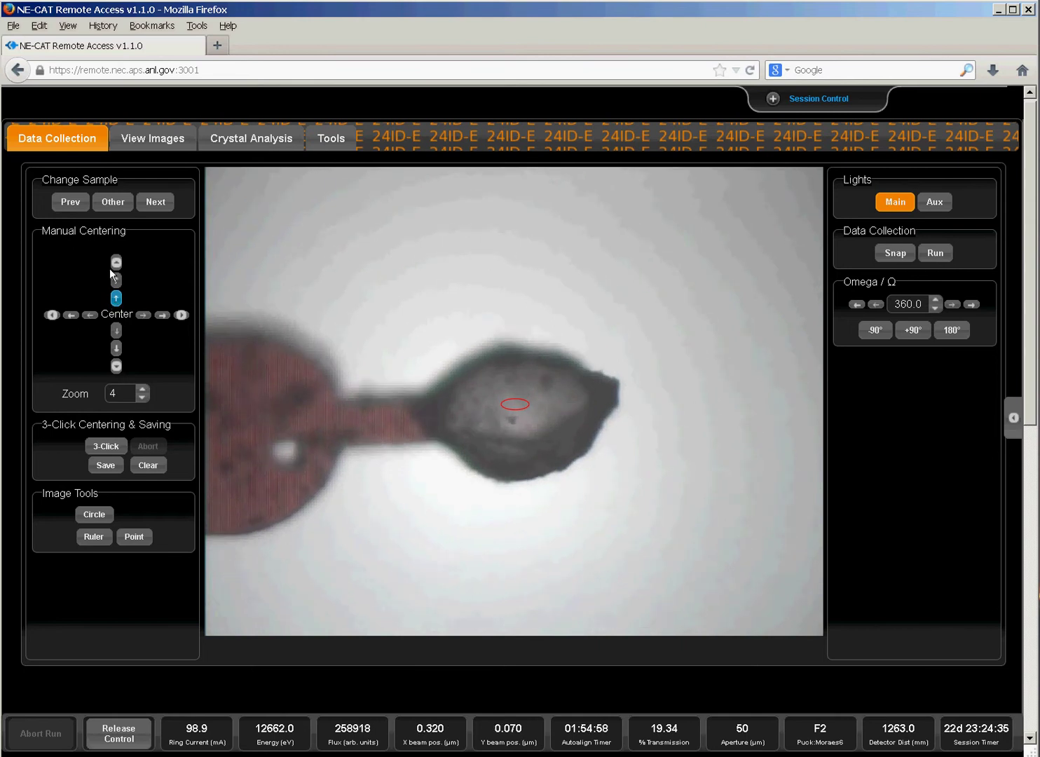
{"action": "left_click", "coordinate": [116, 279]}
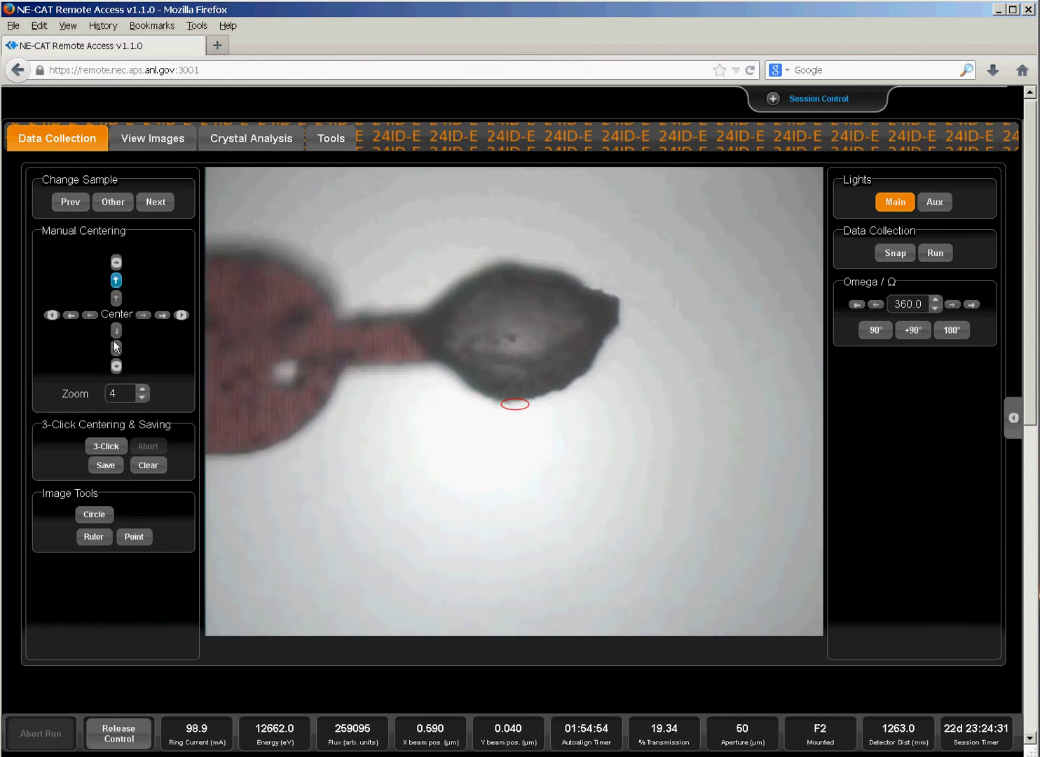
{"action": "left_click", "coordinate": [117, 331]}
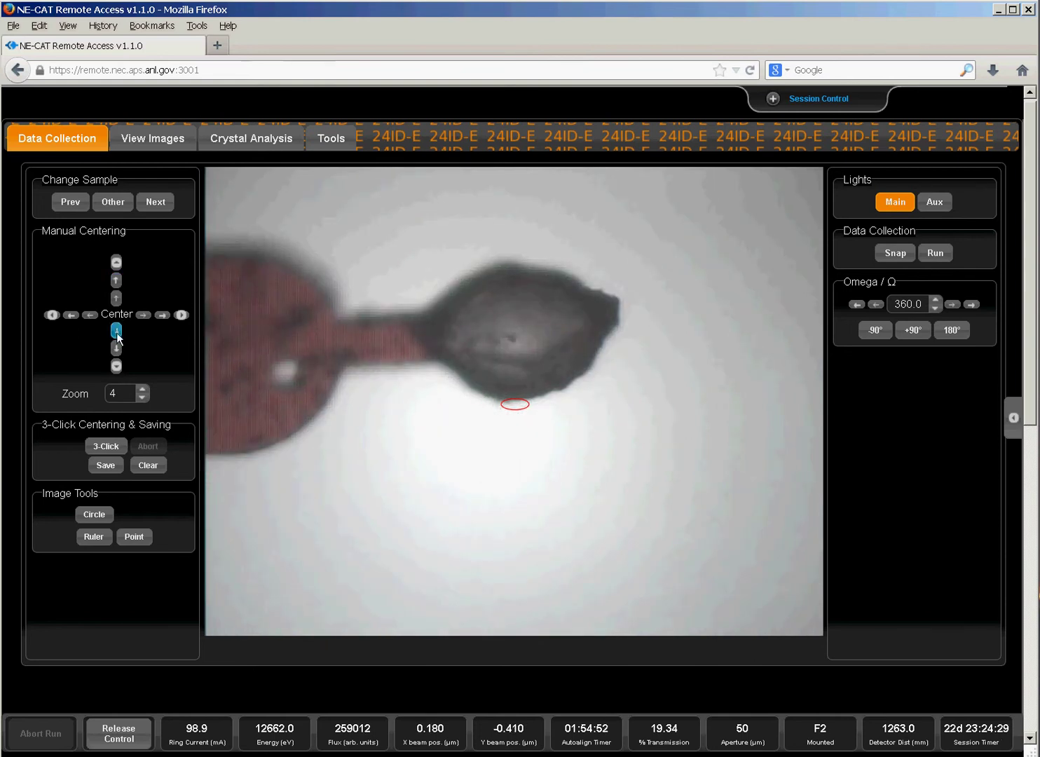
{"action": "left_click", "coordinate": [117, 348]}
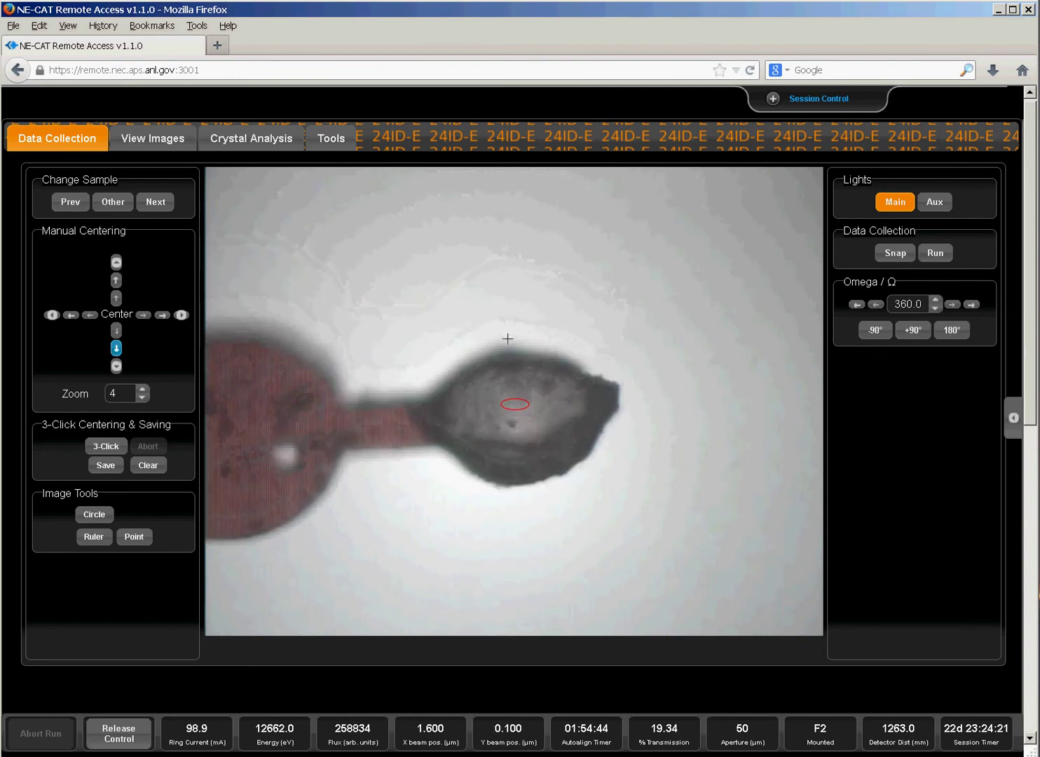
Set omega to 10.0 in the Omega box, checking rotation with the ±90° buttons.
{"action": "left_click", "coordinate": [883, 332]}
{"action": "left_click", "coordinate": [911, 331]}
{"action": "left_click", "coordinate": [912, 331]}
{"action": "left_click", "coordinate": [872, 335]}
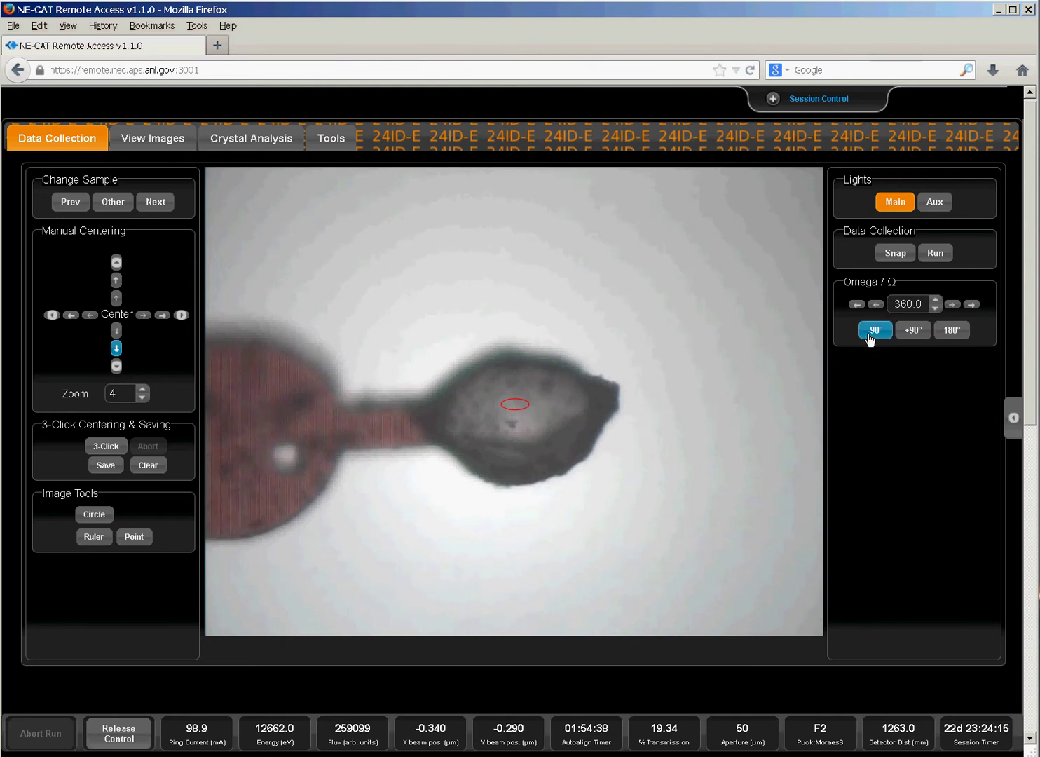
{"action": "double_click", "coordinate": [908, 304]}
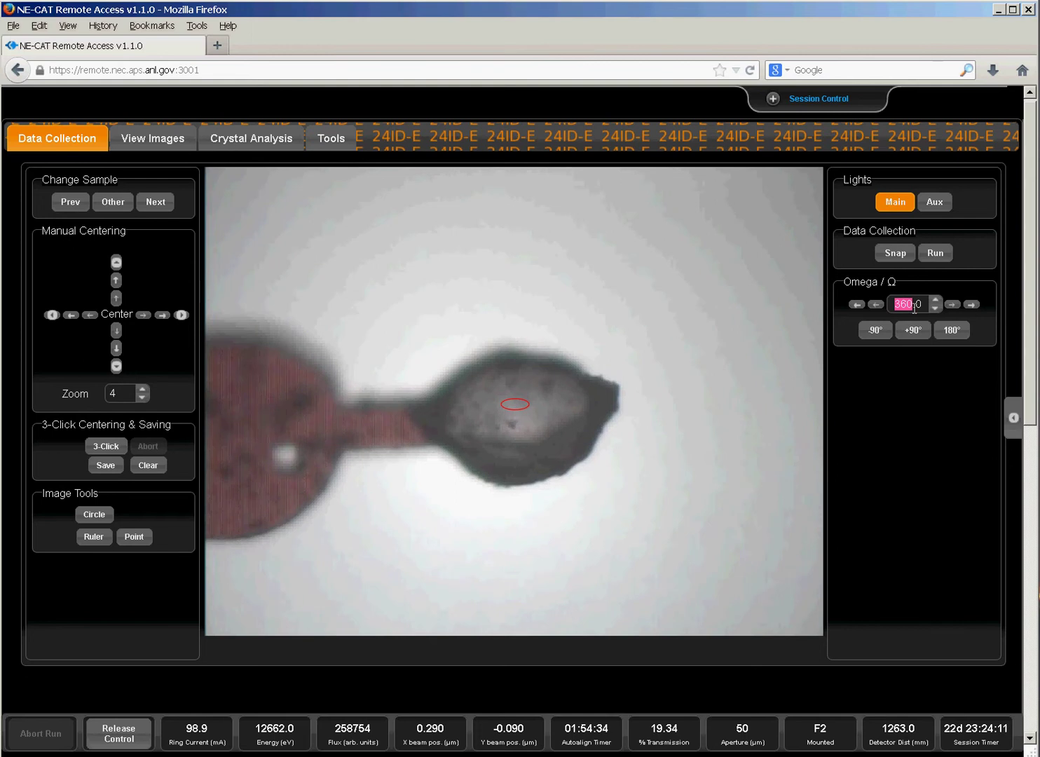
{"action": "key", "text": "BackSpace"}
{"action": "type", "text": "10"}
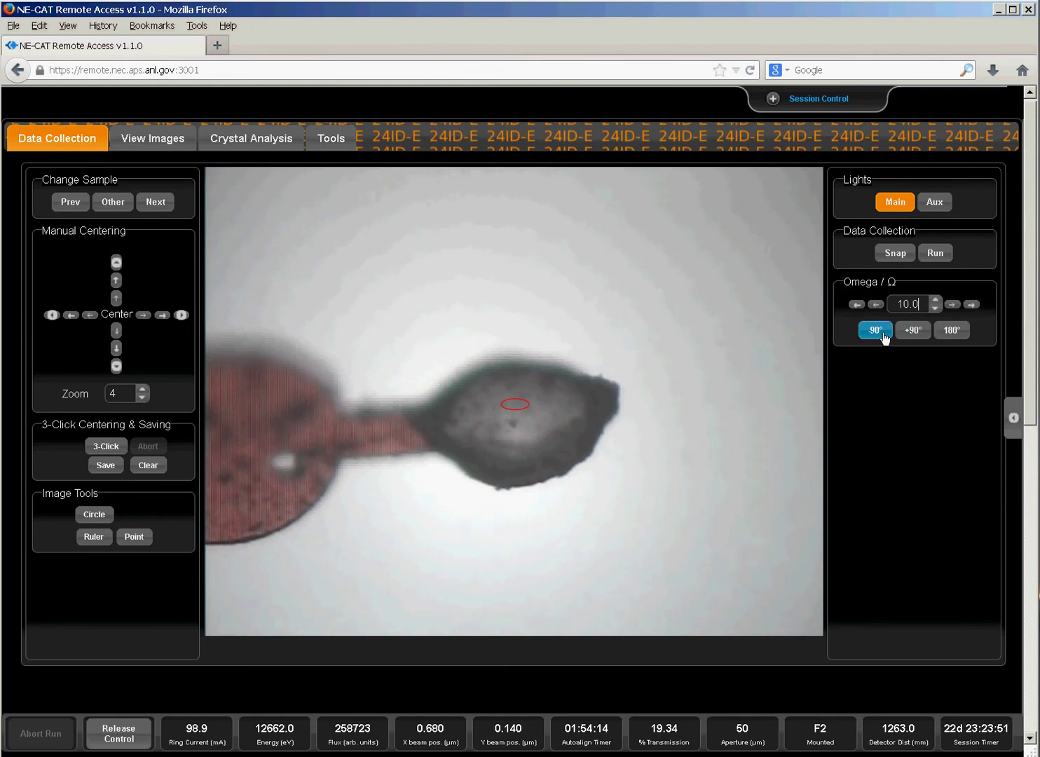
{"action": "left_click", "coordinate": [909, 332]}
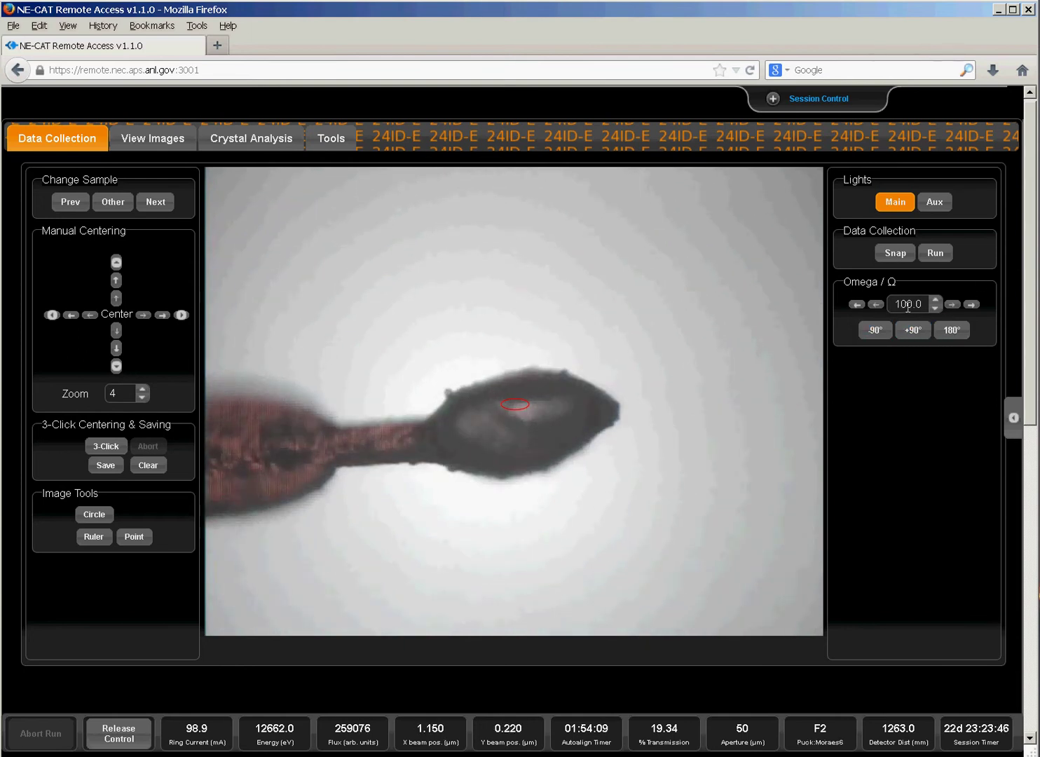
{"action": "left_click", "coordinate": [886, 331]}
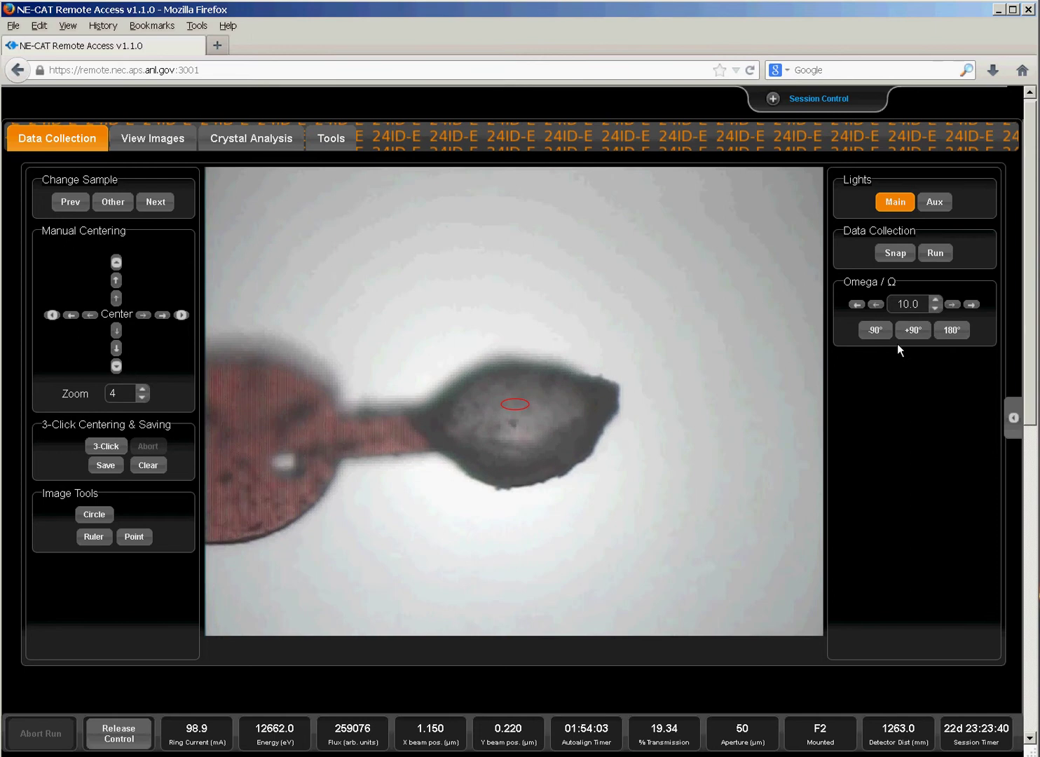
{"action": "left_click", "coordinate": [889, 256]}
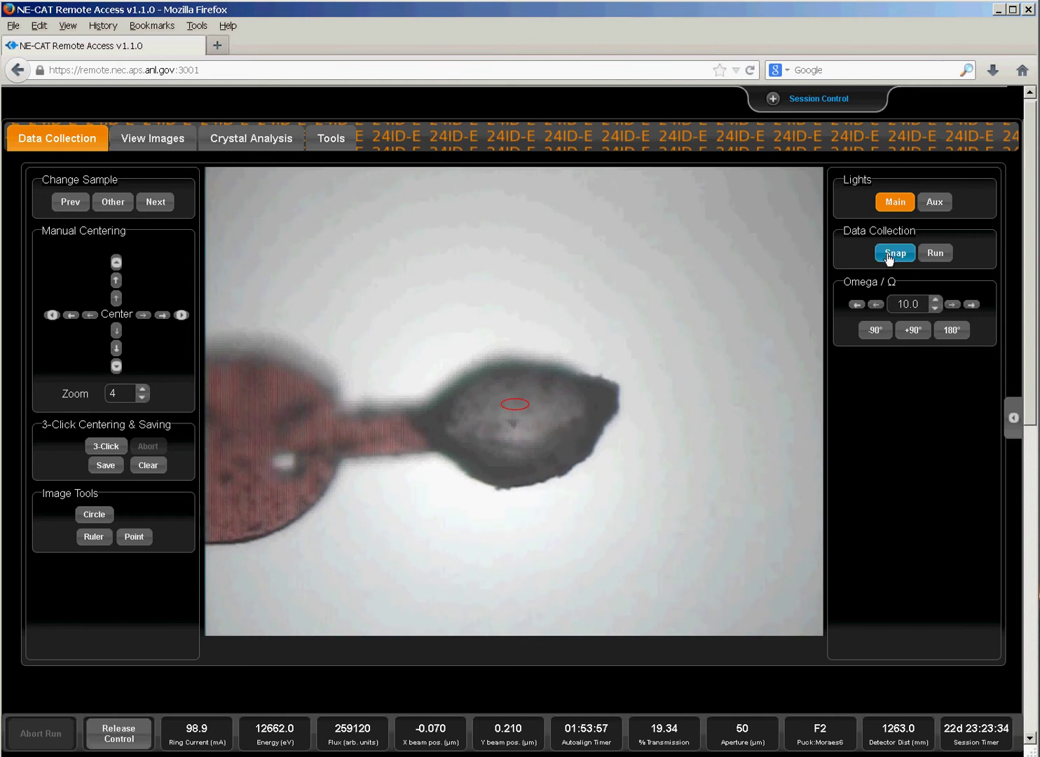
Give the snapshot the file prefix 'Test' and lower transmission from 20 to 5.01.
{"action": "left_click", "coordinate": [889, 255]}
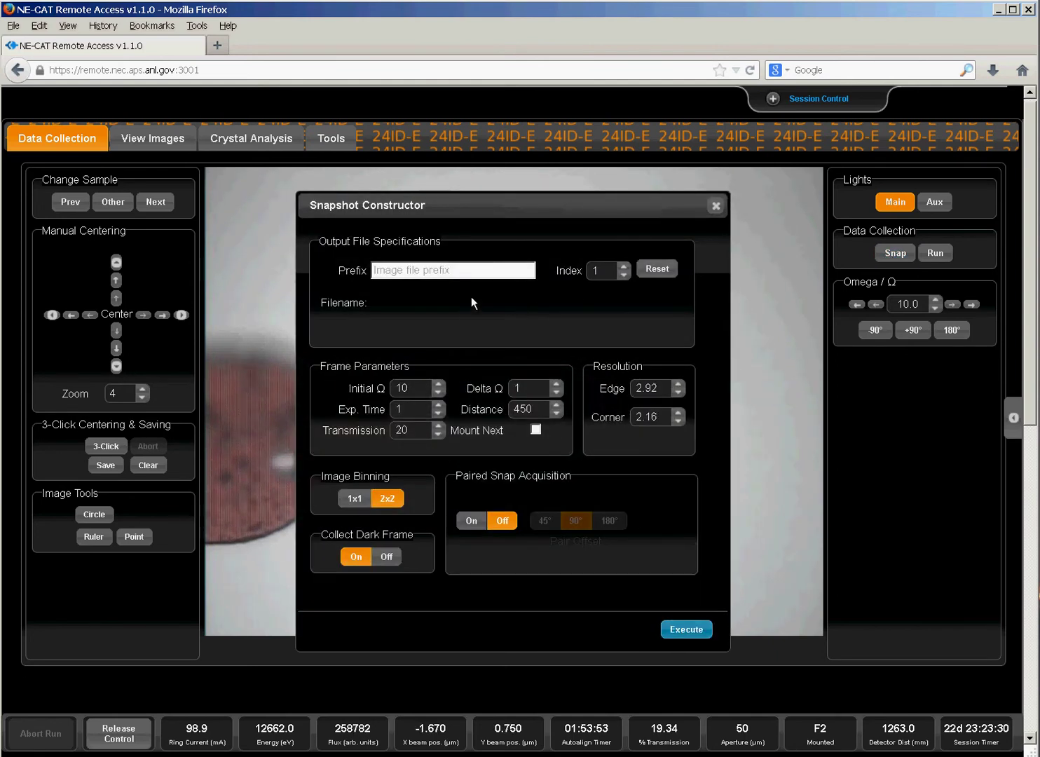
{"action": "left_click", "coordinate": [433, 271]}
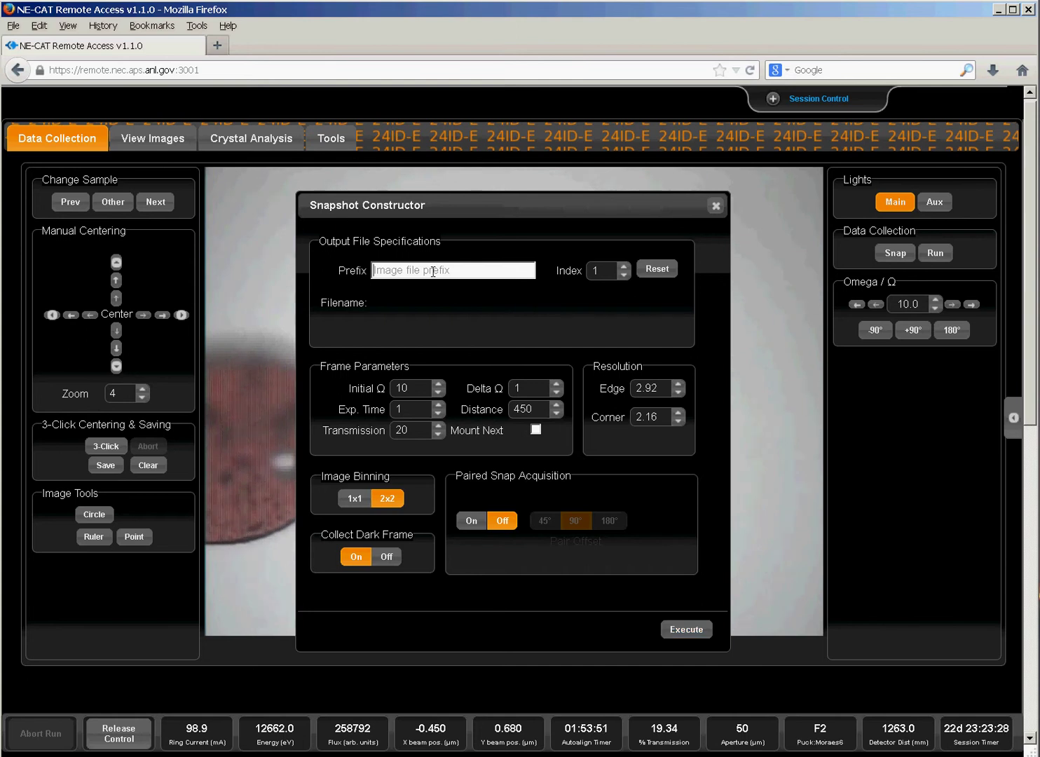
{"action": "type", "text": "Test"}
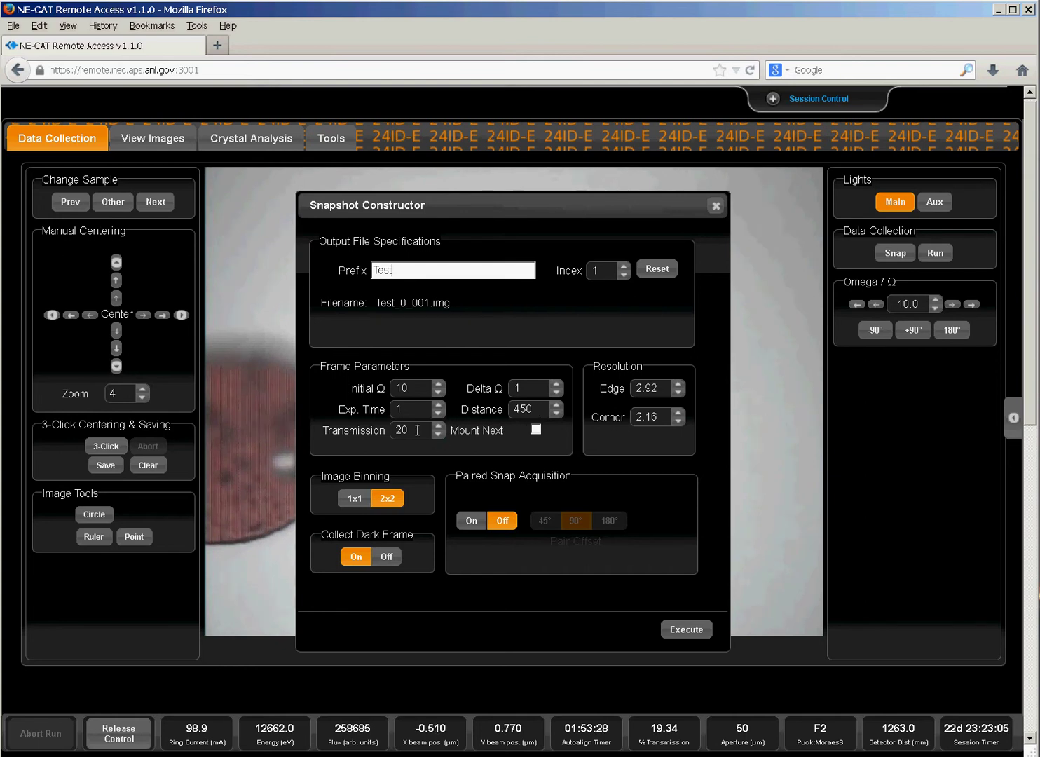
{"action": "left_click_drag", "start_coordinate": [415, 430], "coordinate": [395, 429]}
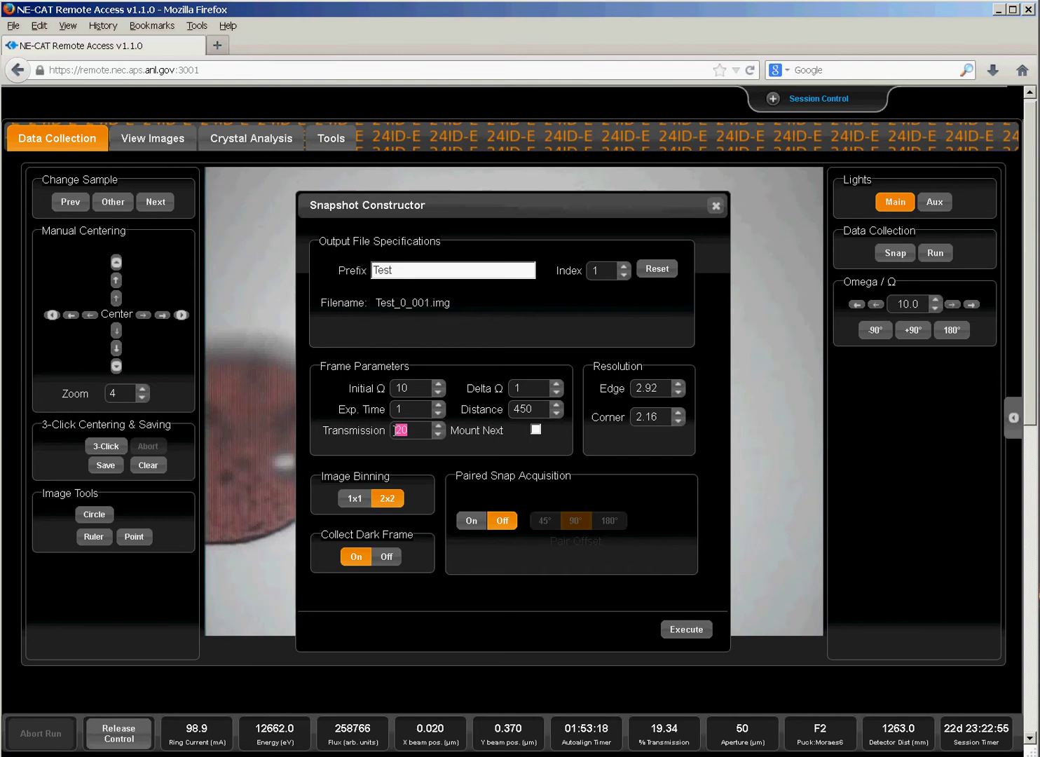
{"action": "left_click_drag", "start_coordinate": [436, 435], "coordinate": [435, 438]}
{"action": "left_click", "coordinate": [439, 432]}
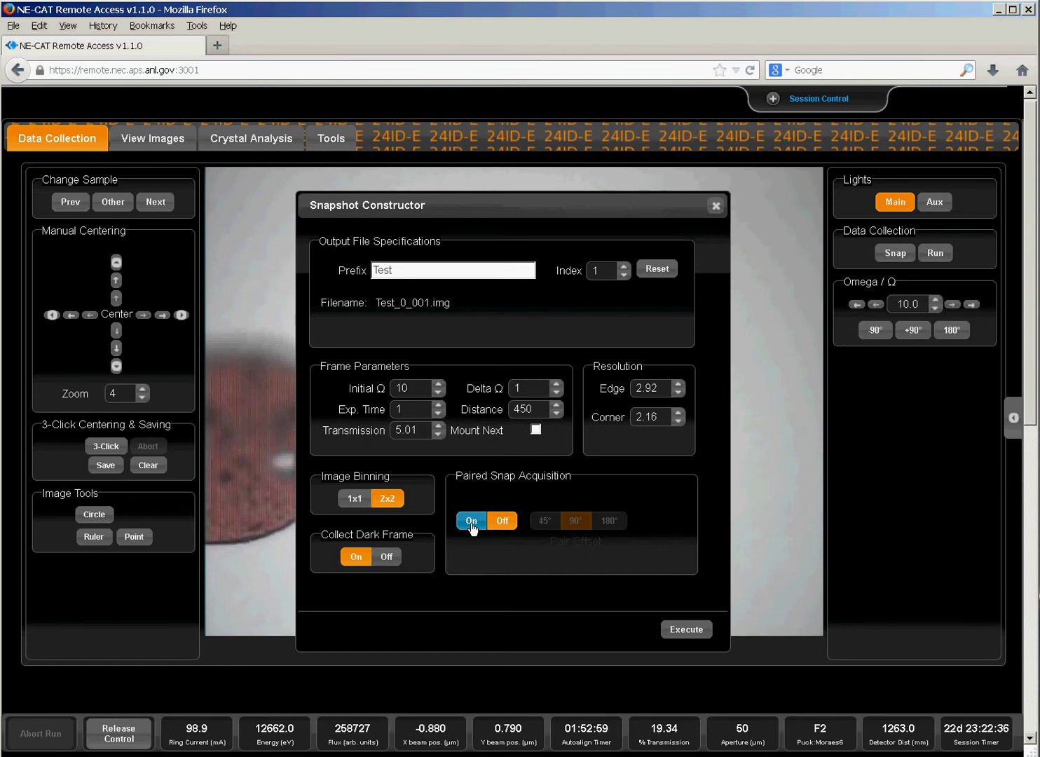
Enable paired snapshots at 90° offset, set detector distance to 400 mm, and execute.
{"action": "left_click", "coordinate": [470, 521]}
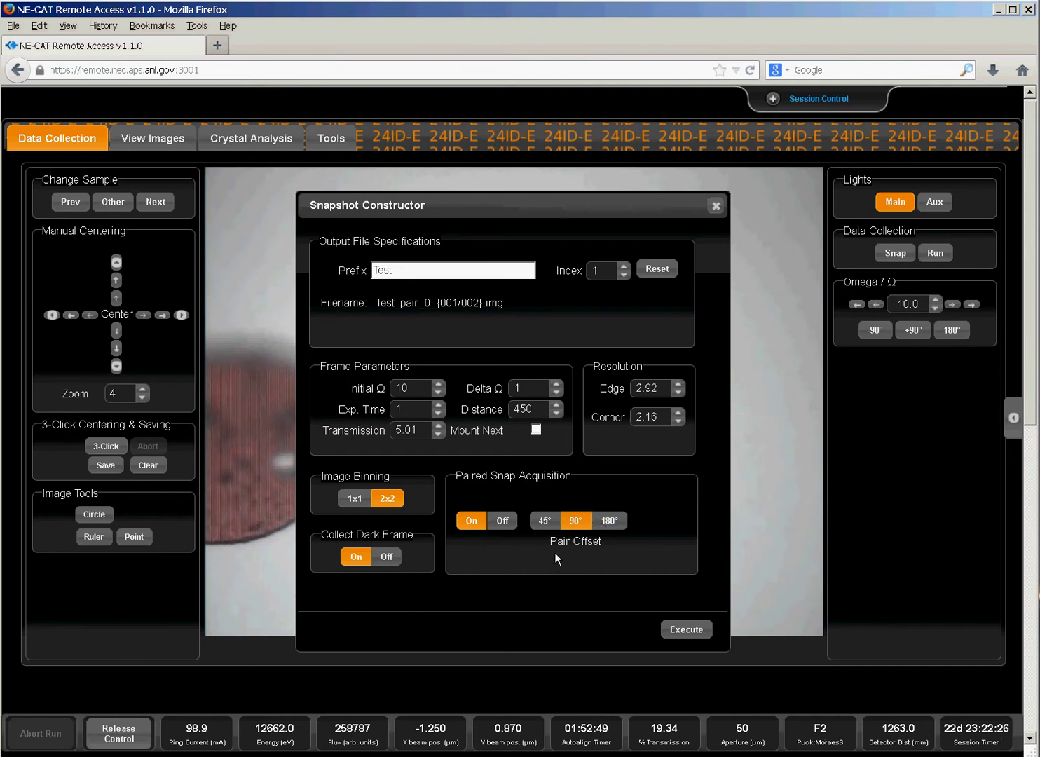
{"action": "left_click", "coordinate": [524, 408]}
{"action": "type", "text": "0"}
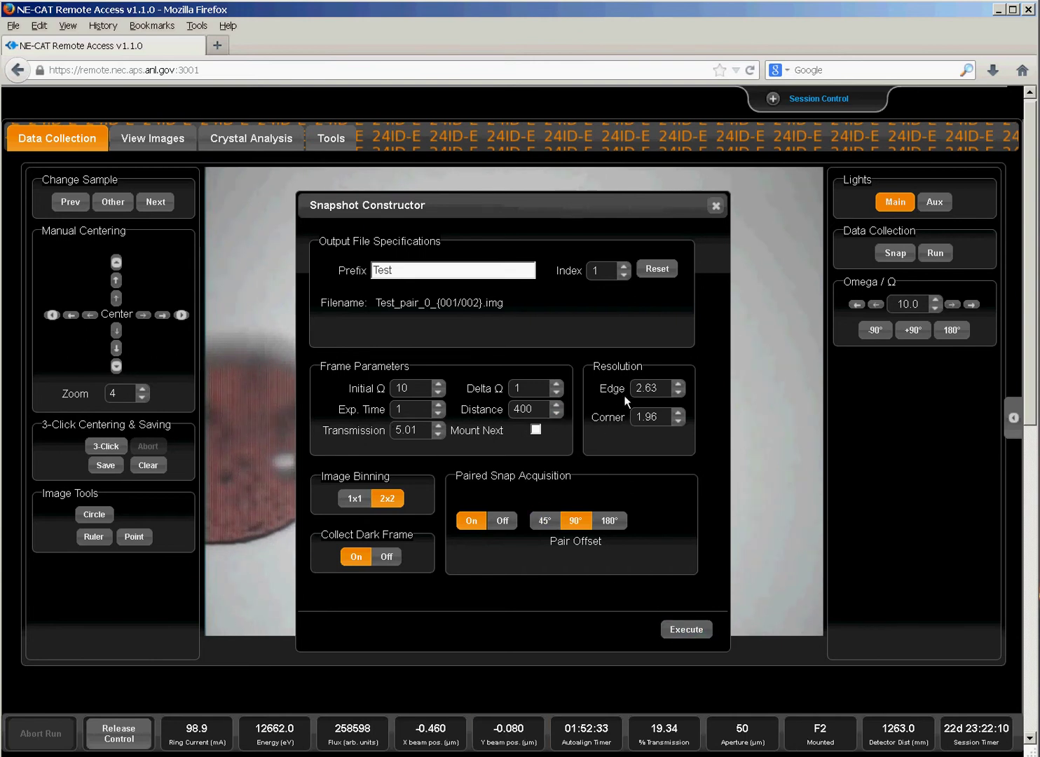
{"action": "left_click", "coordinate": [687, 633]}
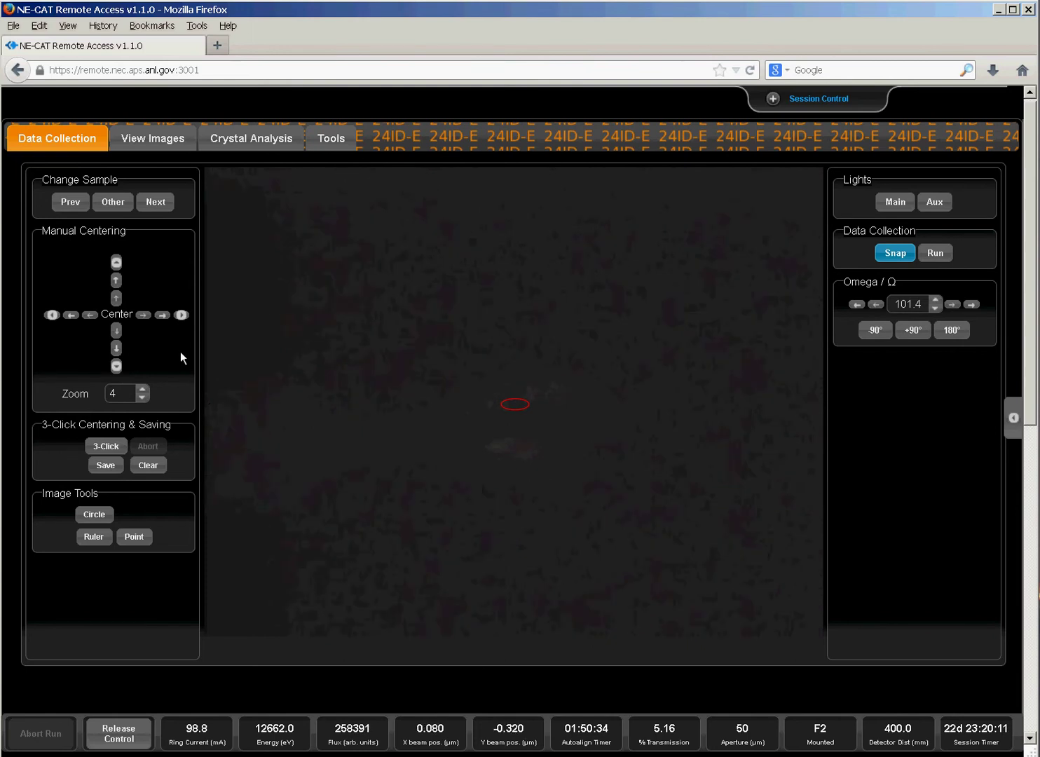
Review Test_PAIR_0_002.img on View Images, autoindexed as P4 at 2.6 Å resolution.
{"action": "left_click", "coordinate": [142, 142]}
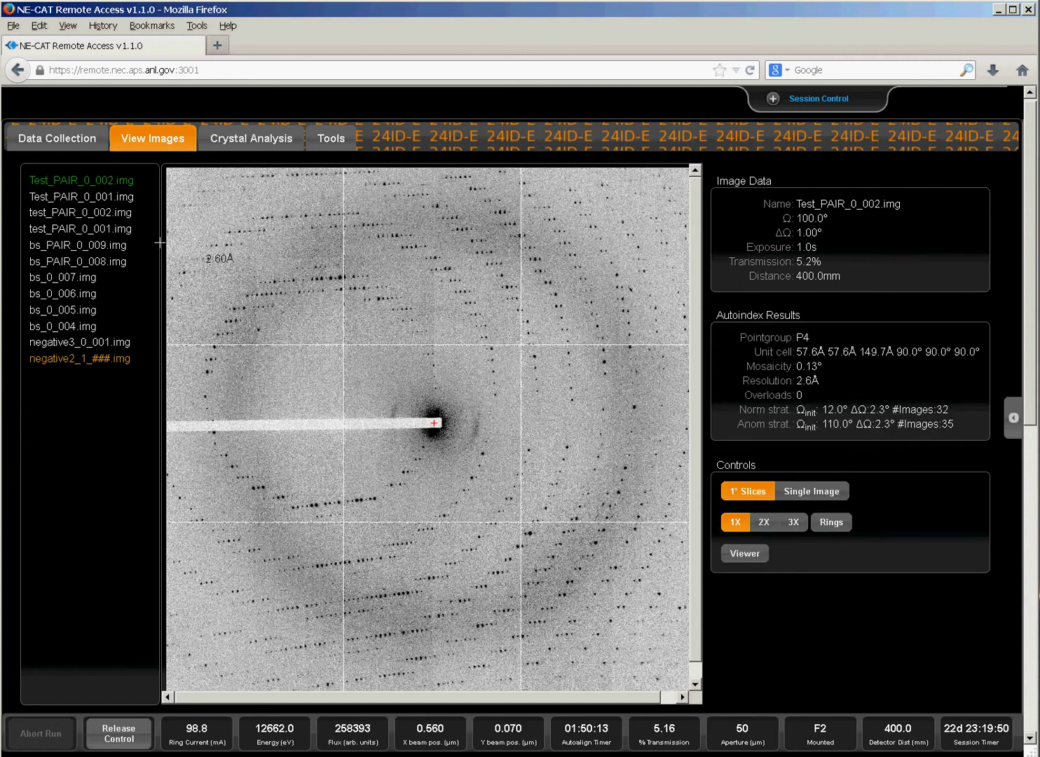
Display Test_PAIR_0_001.img, autoindexed as P4 with 0.30° mosaicity and 2.5 Å resolution.
{"action": "left_click", "coordinate": [86, 197]}
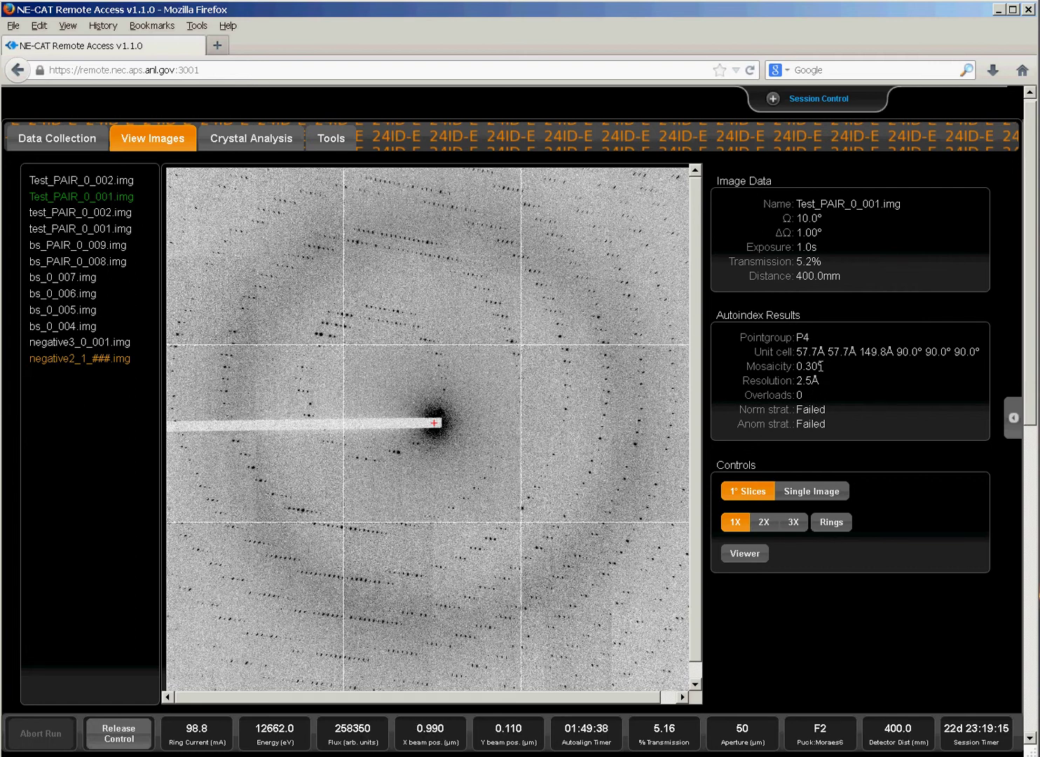
Magnify Test_PAIR_0_001.img to 2X and 3X, pan around, then return to the 1X full view.
{"action": "left_click", "coordinate": [763, 523]}
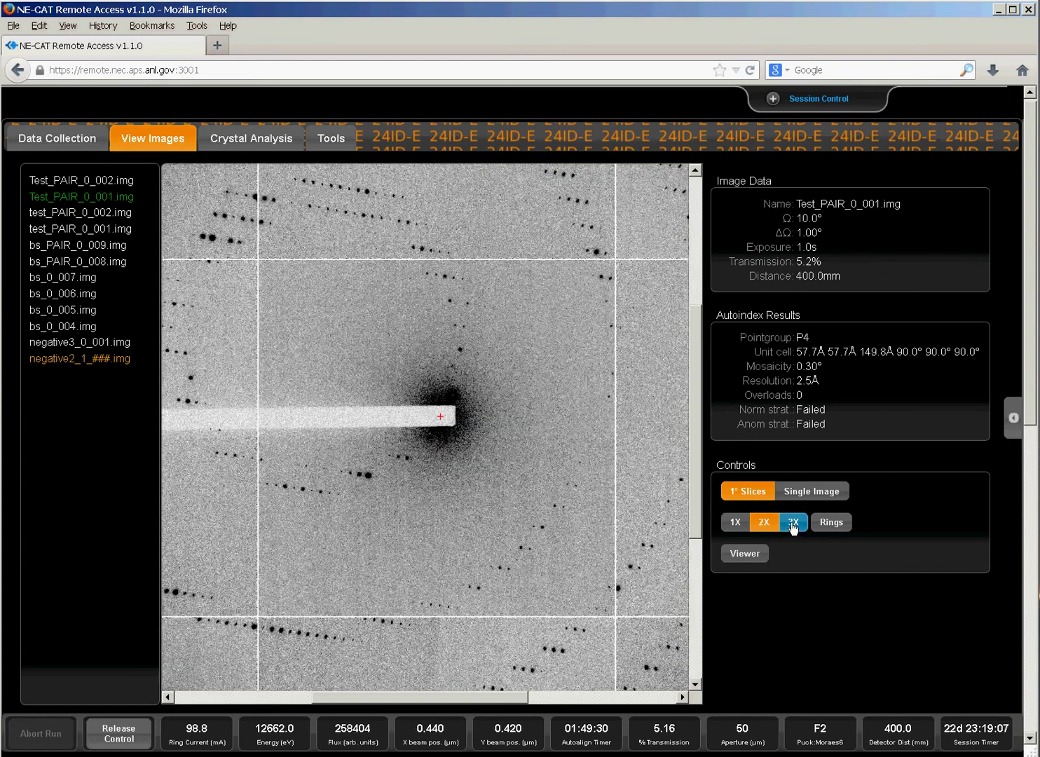
{"action": "left_click", "coordinate": [792, 523]}
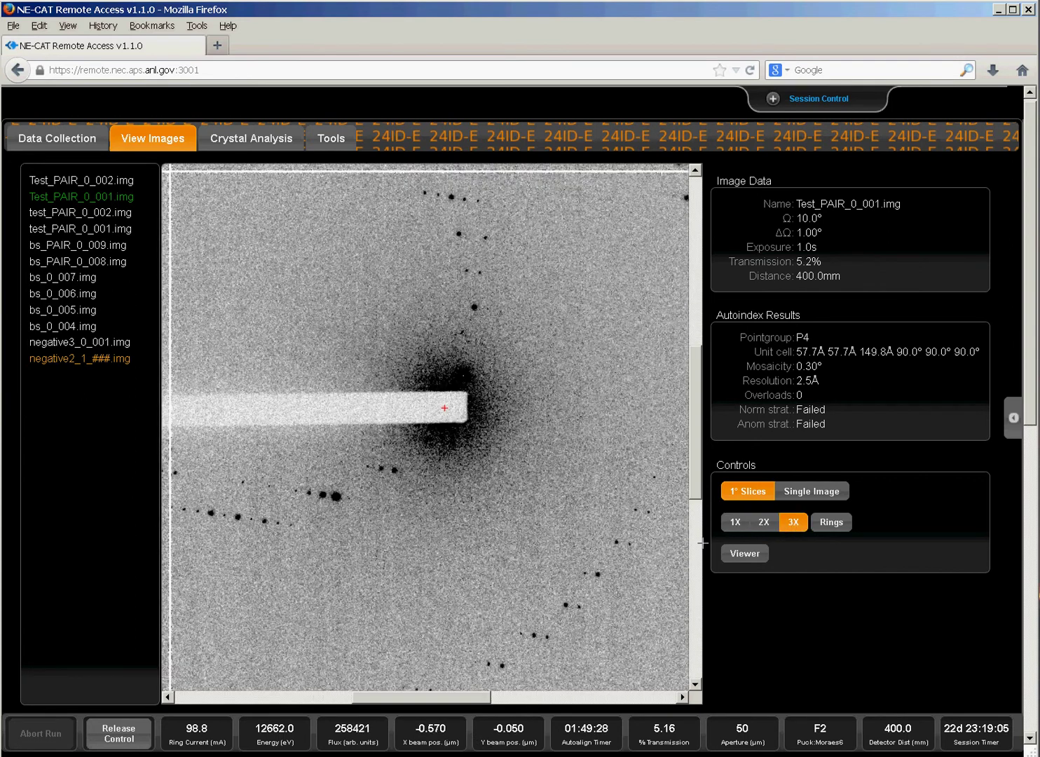
{"action": "left_click_drag", "start_coordinate": [692, 491], "coordinate": [689, 452]}
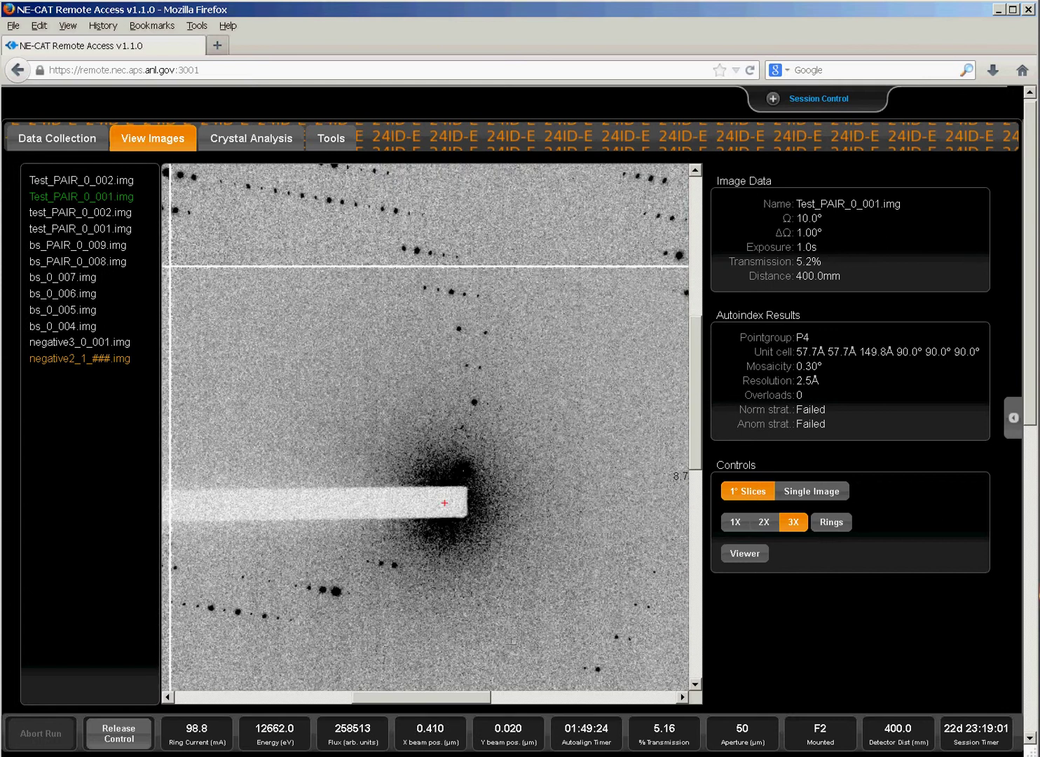
{"action": "mouse_move", "coordinate": [468, 701]}
{"action": "left_mouse_down"}
{"action": "mouse_move", "coordinate": [422, 701]}
{"action": "mouse_move", "coordinate": [468, 697]}
{"action": "left_mouse_up"}
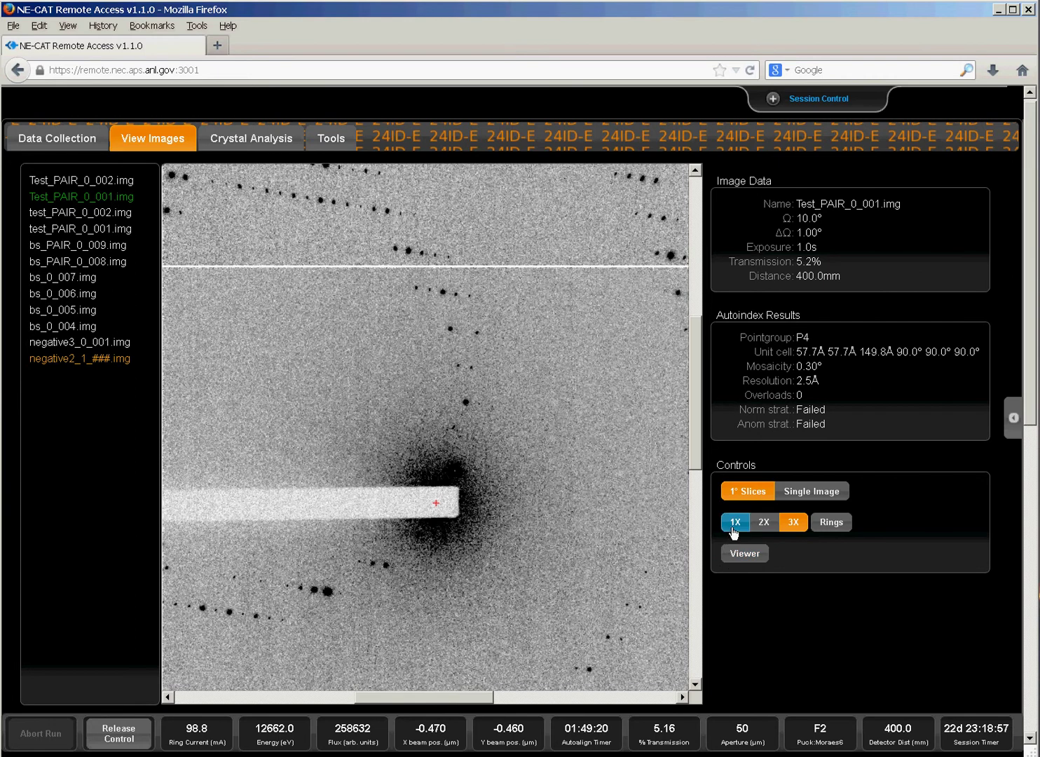
{"action": "left_click", "coordinate": [735, 522]}
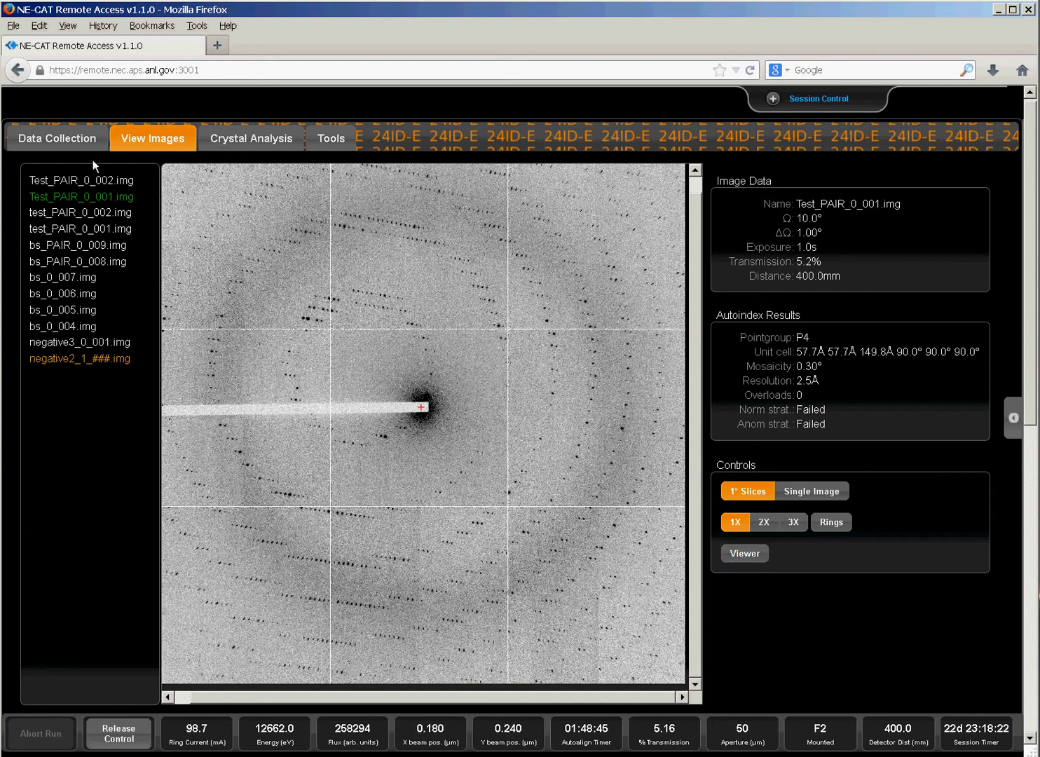
Return to Data Collection and turn on the Main light to show sample F2's loop.
{"action": "left_click", "coordinate": [62, 141]}
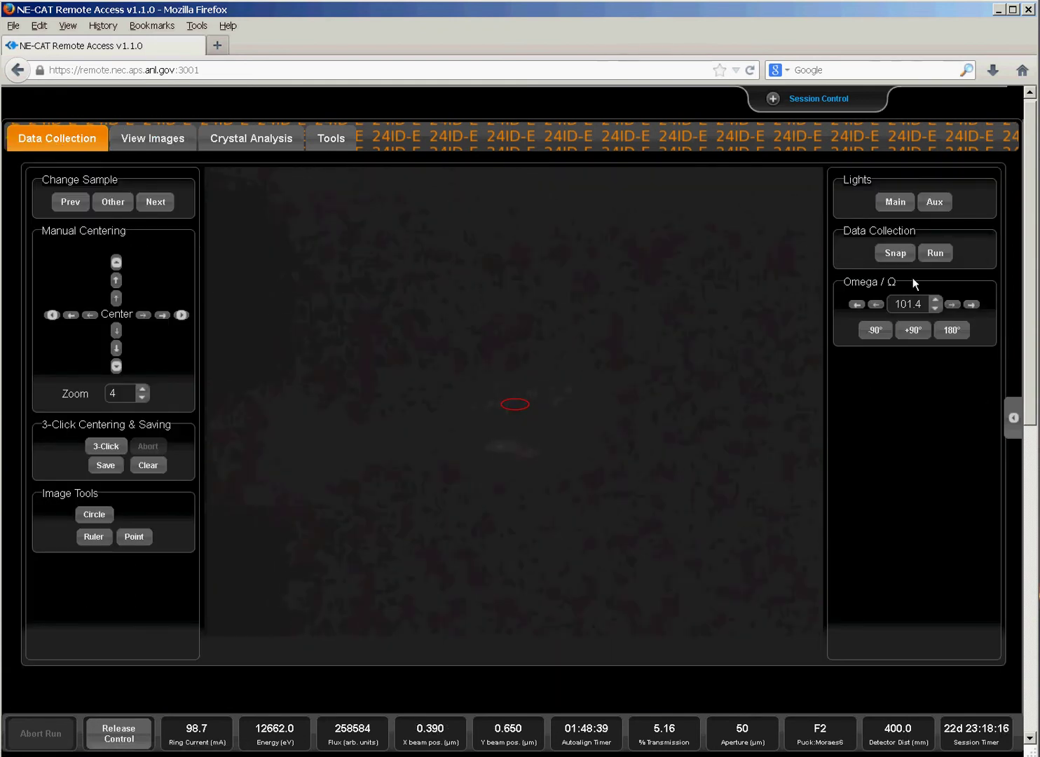
{"action": "left_click", "coordinate": [891, 204]}
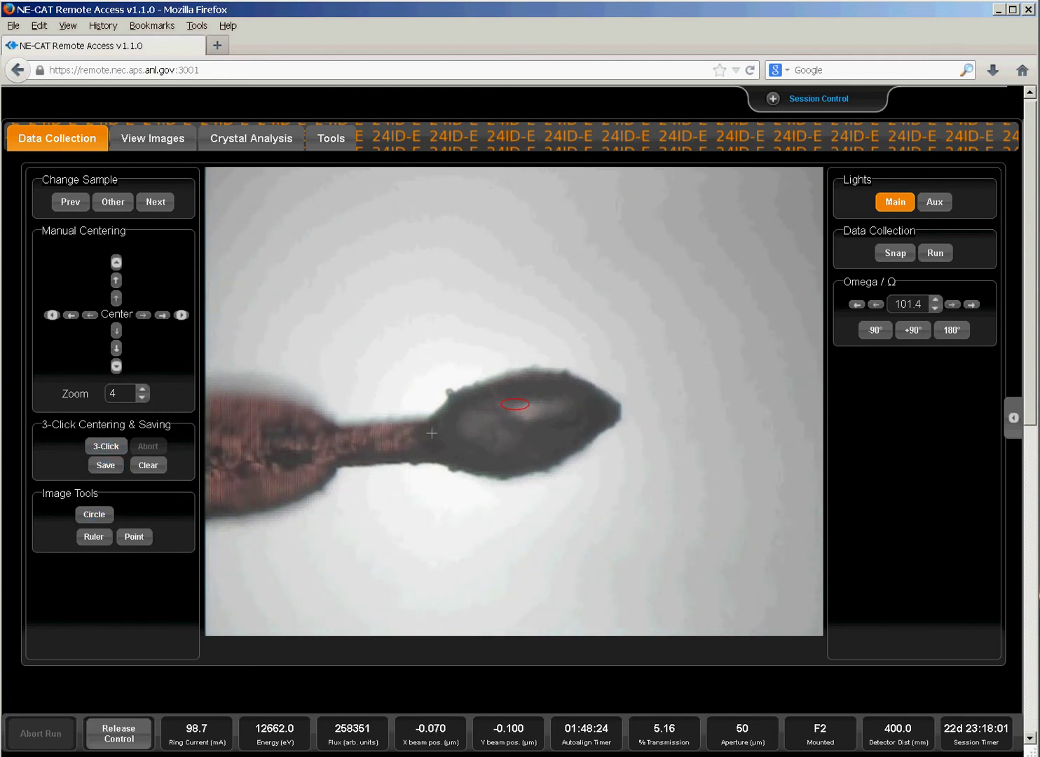
Run 3-Click centering on sample F2, marking the crystal center in each rotated view.
{"action": "left_click", "coordinate": [107, 452]}
{"action": "left_click", "coordinate": [107, 452]}
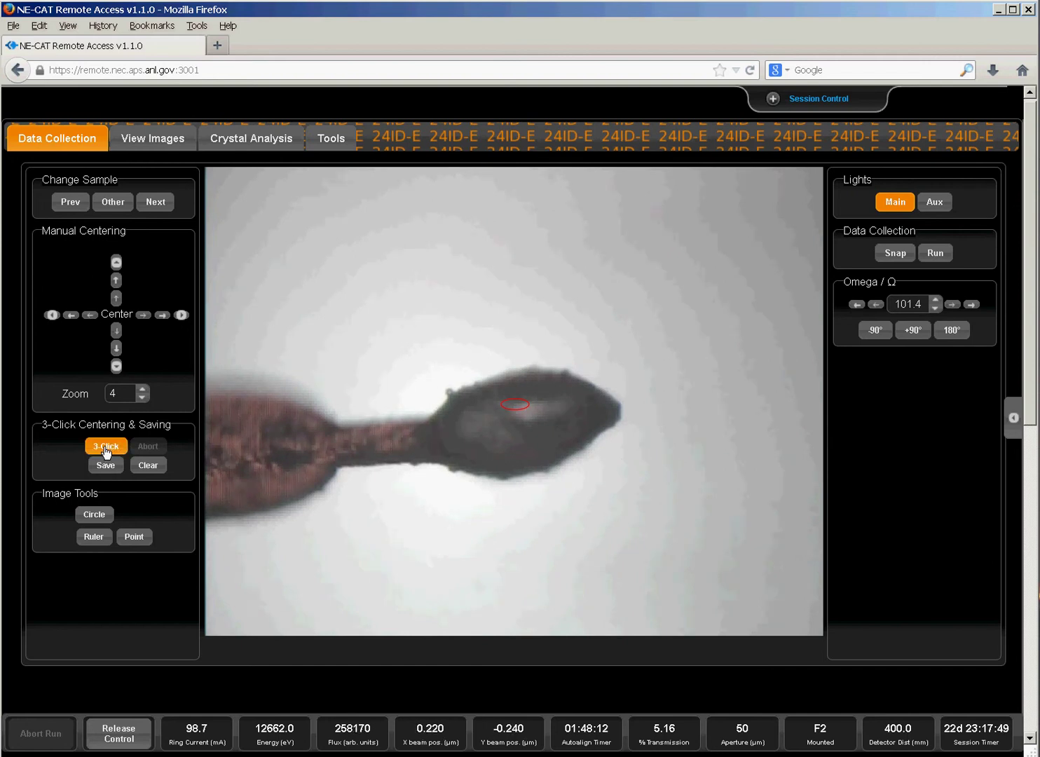
{"action": "left_click", "coordinate": [484, 429]}
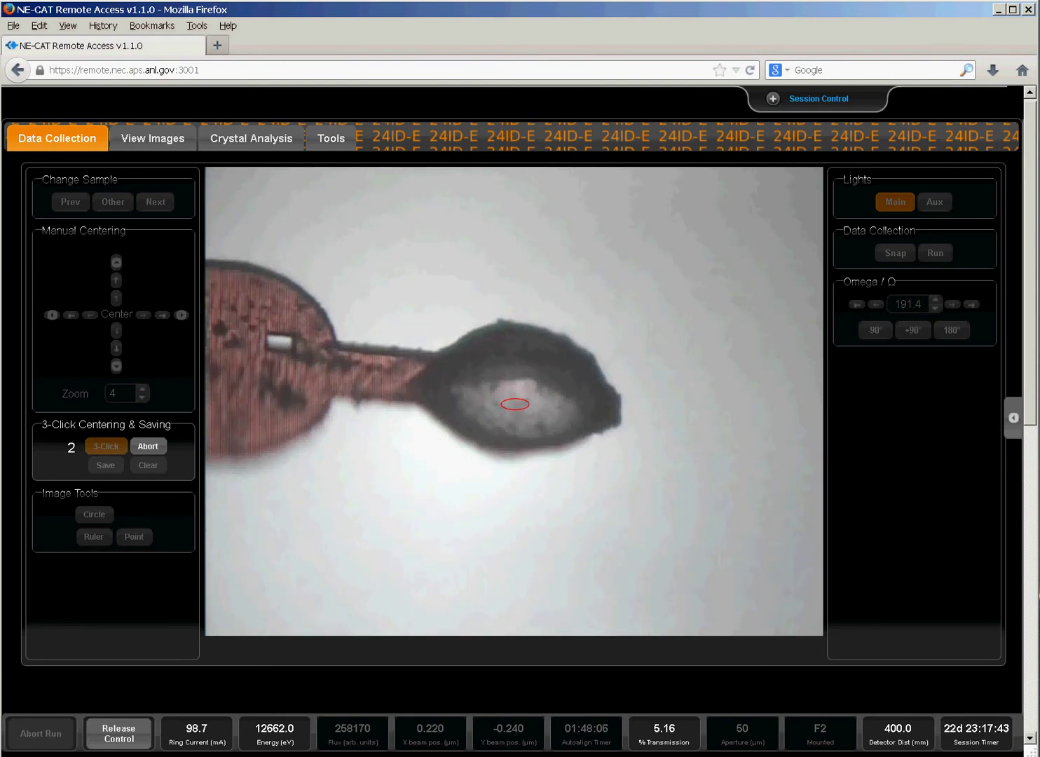
{"action": "left_click", "coordinate": [477, 384]}
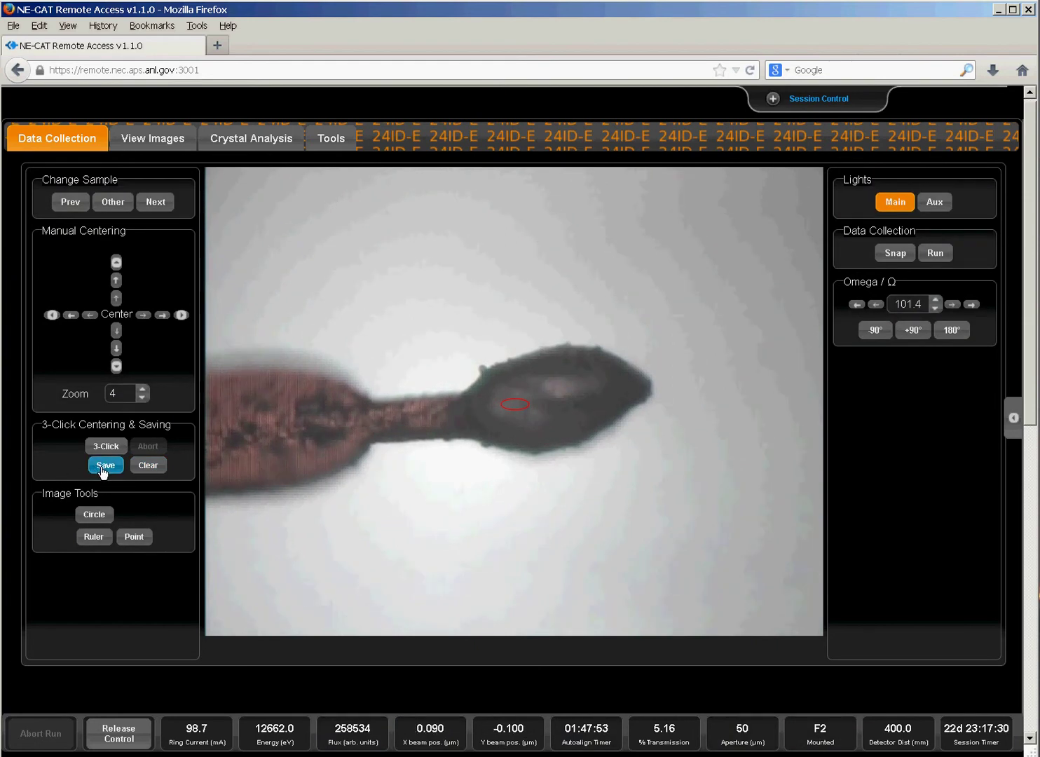
Save the centered point, then 3-Click center the crystal's other end and save it too.
{"action": "left_click", "coordinate": [103, 467]}
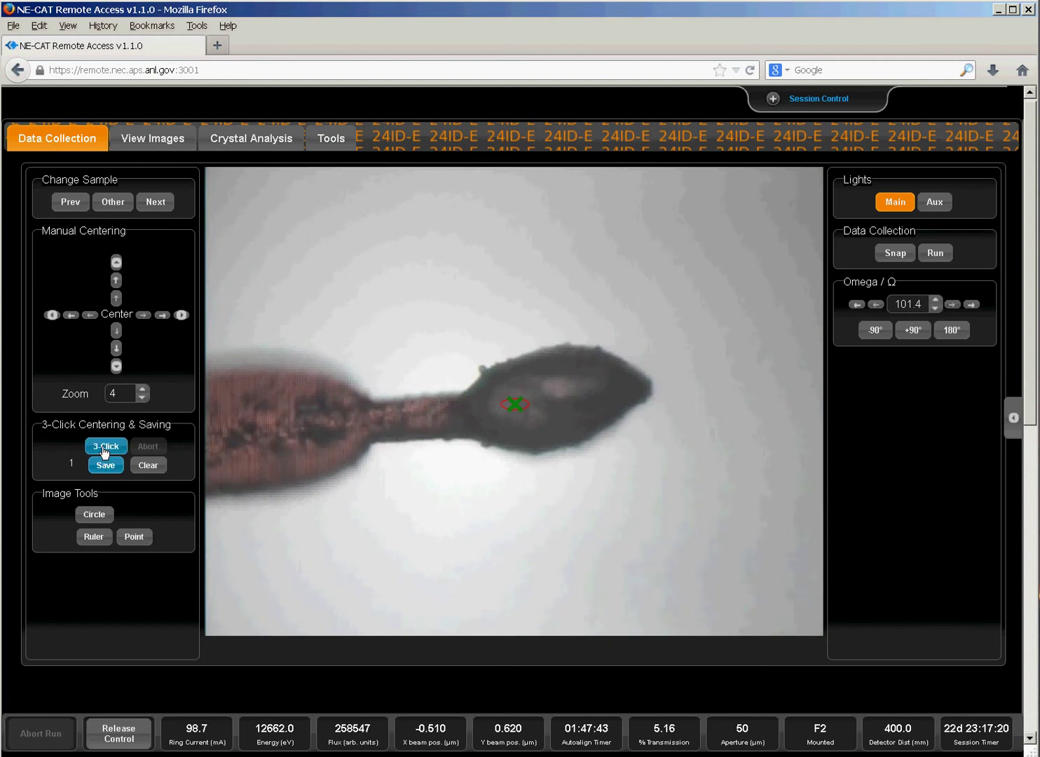
{"action": "left_click", "coordinate": [105, 447]}
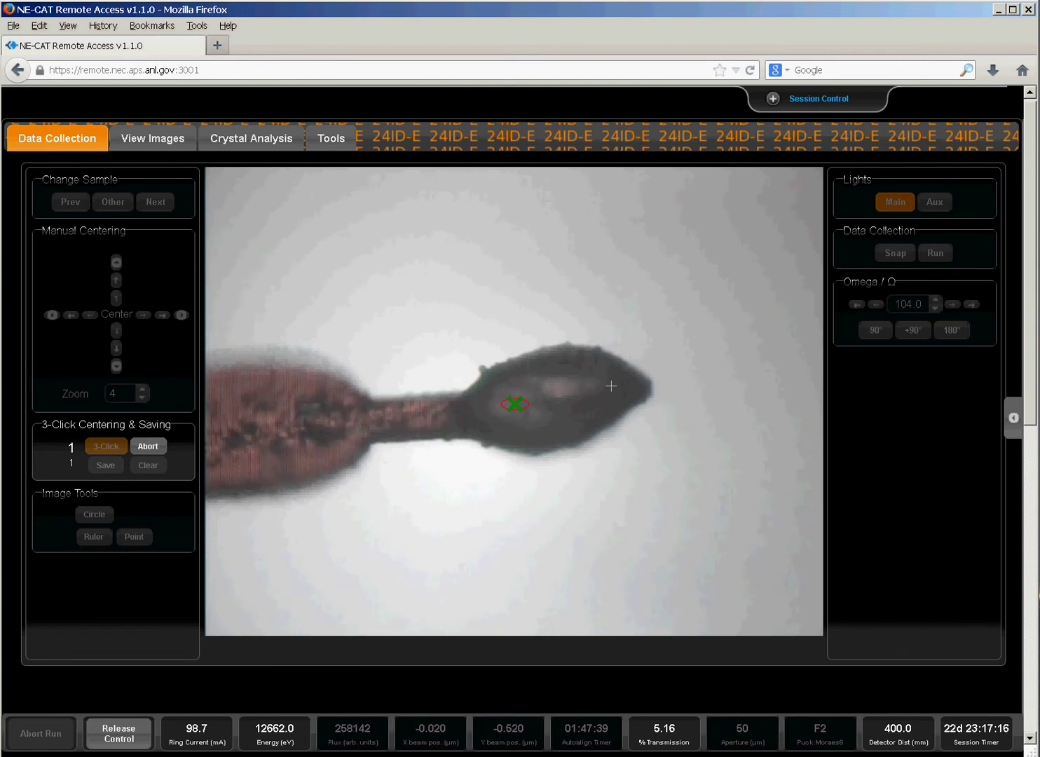
{"action": "left_click", "coordinate": [611, 386]}
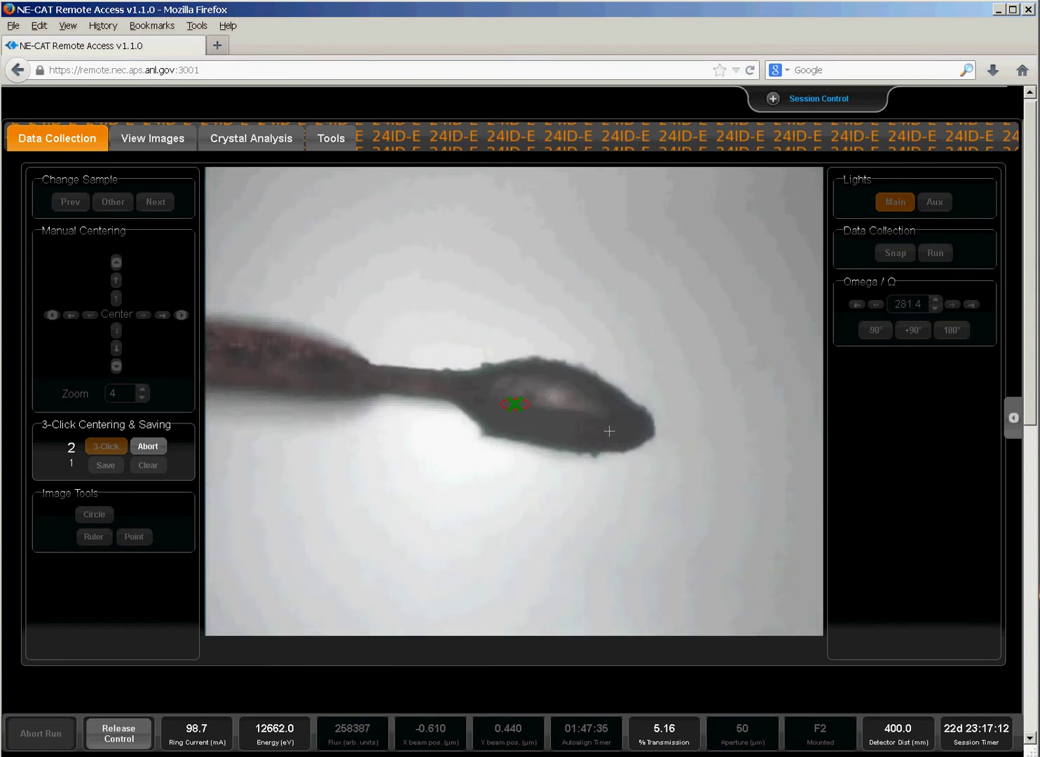
{"action": "left_click", "coordinate": [609, 419]}
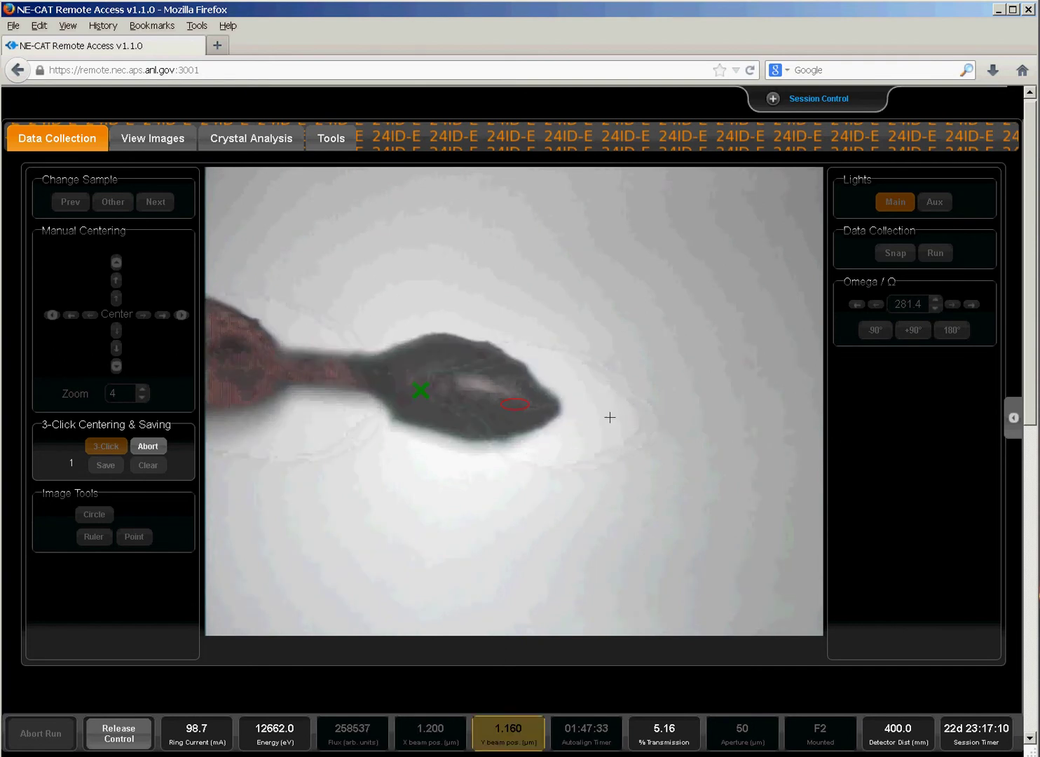
{"action": "left_click", "coordinate": [106, 468]}
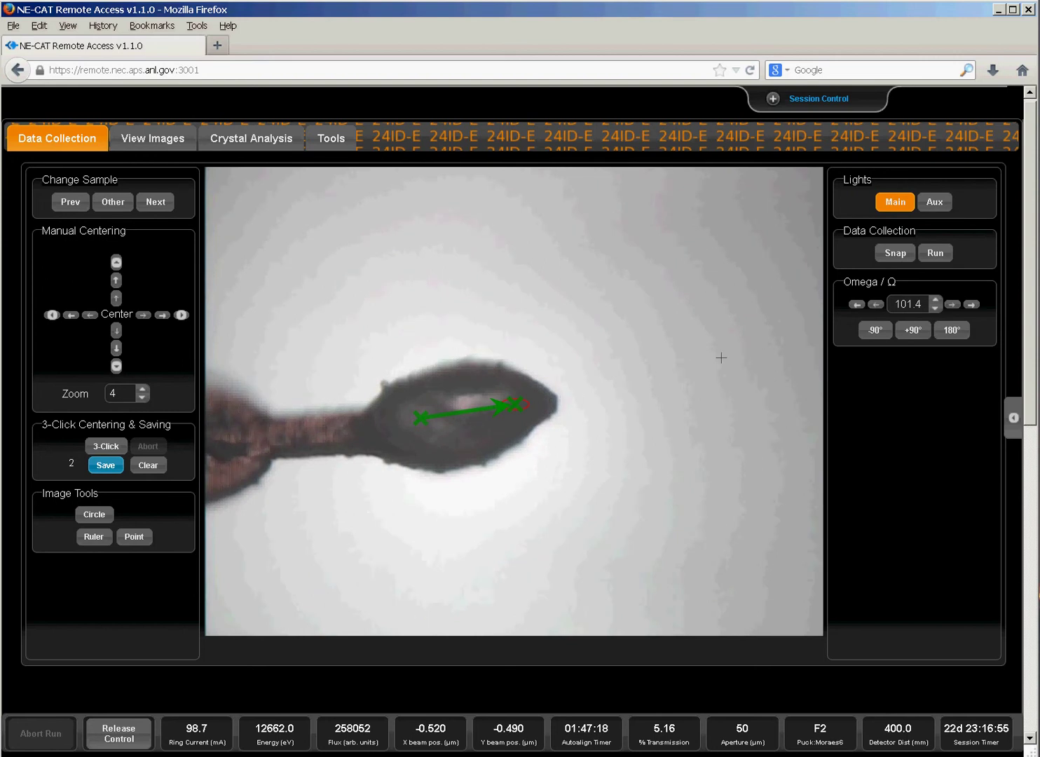
In Run Constructor, select the transmission value and toggle Vector Options off and back on.
{"action": "left_click", "coordinate": [935, 254]}
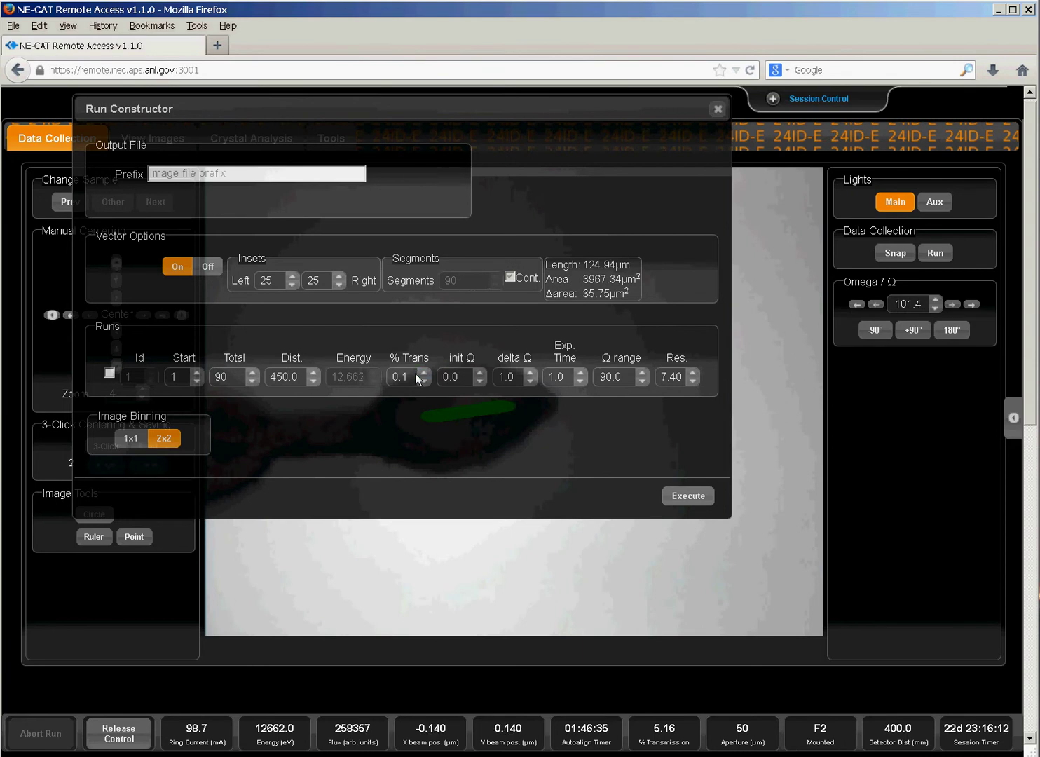
{"action": "left_click_drag", "start_coordinate": [402, 377], "coordinate": [390, 379]}
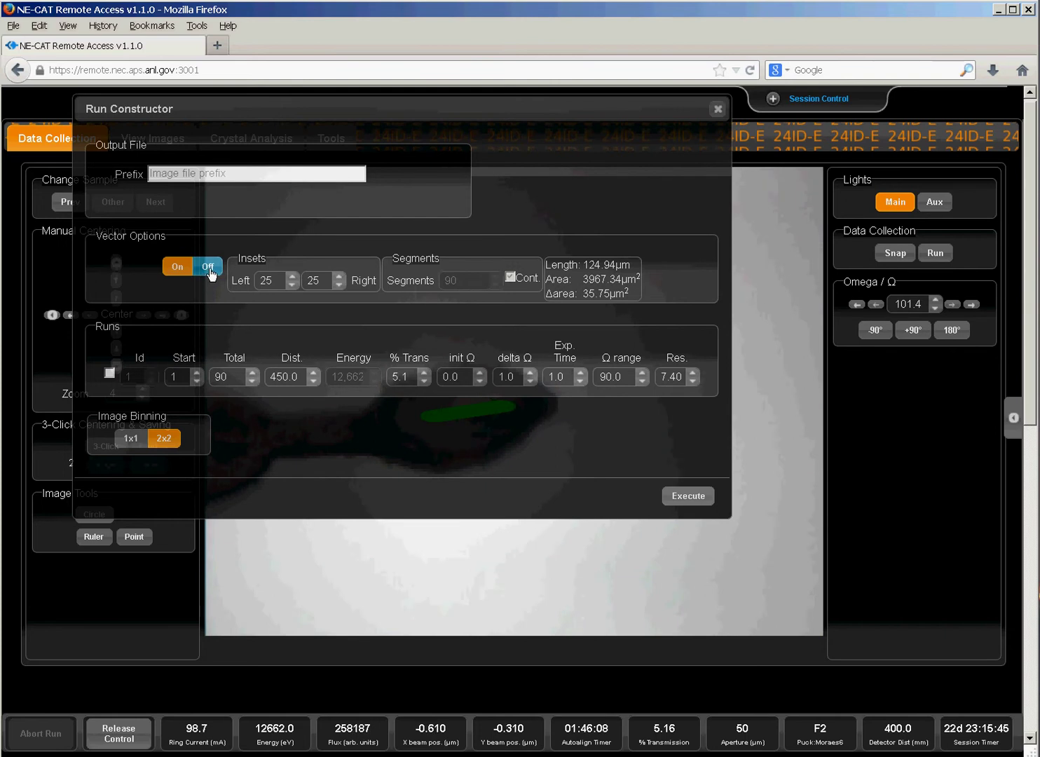
{"action": "left_click", "coordinate": [208, 269]}
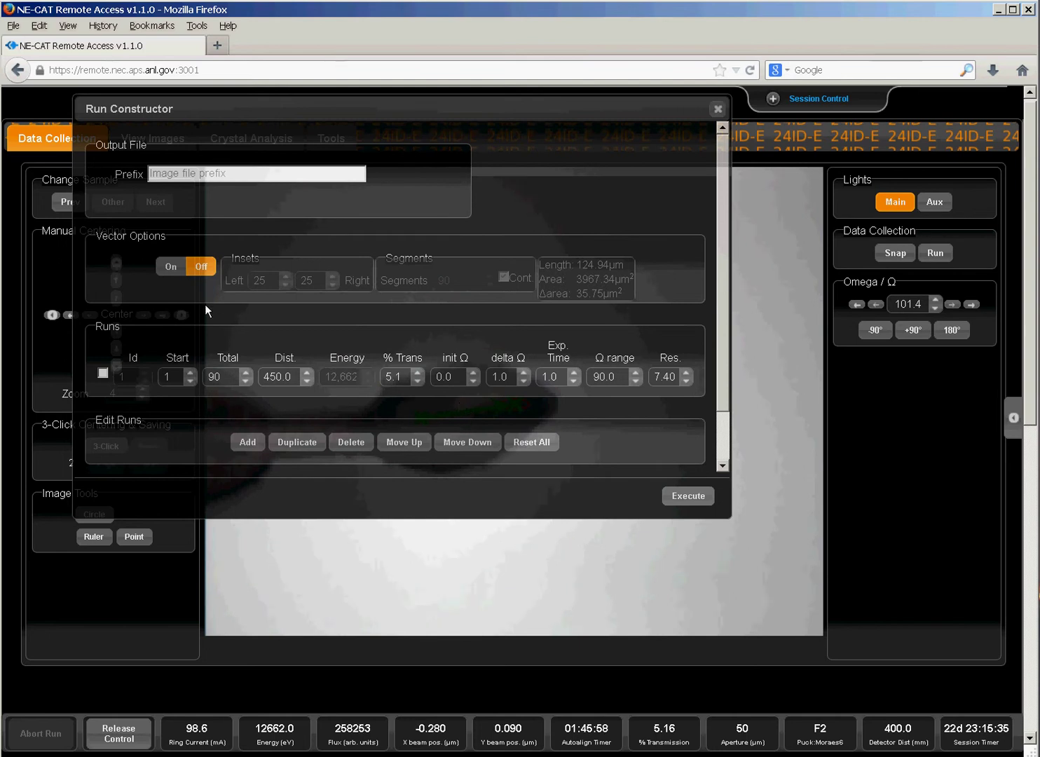
{"action": "left_click", "coordinate": [173, 269]}
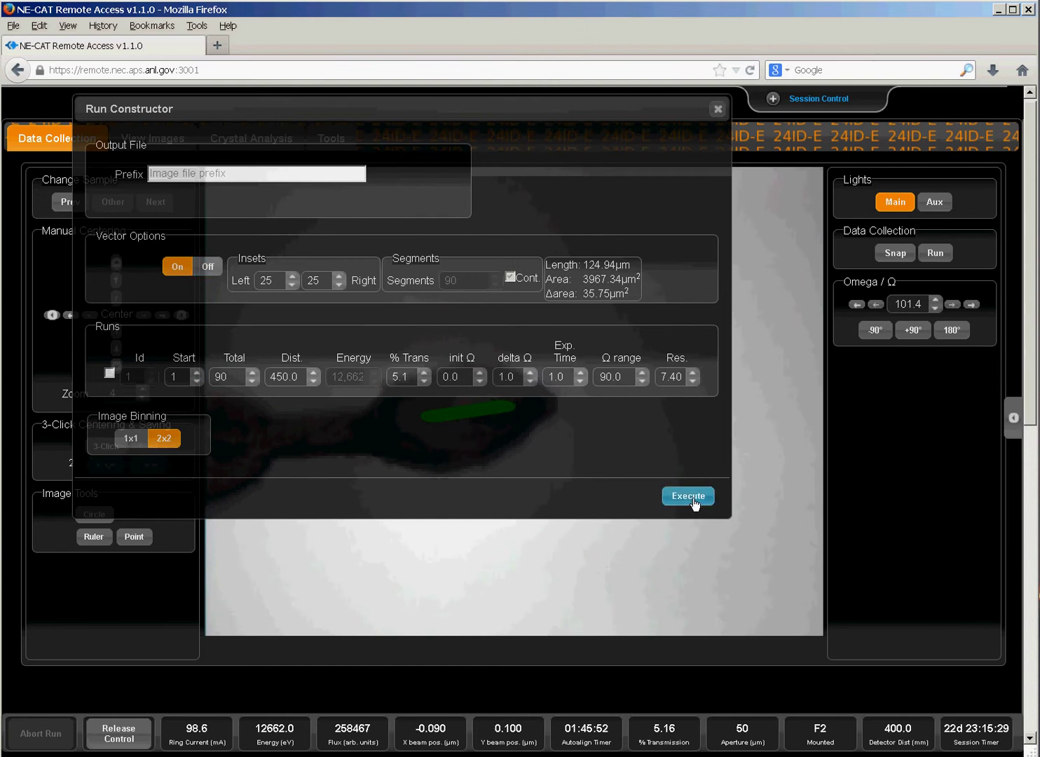
{"action": "left_click", "coordinate": [225, 377]}
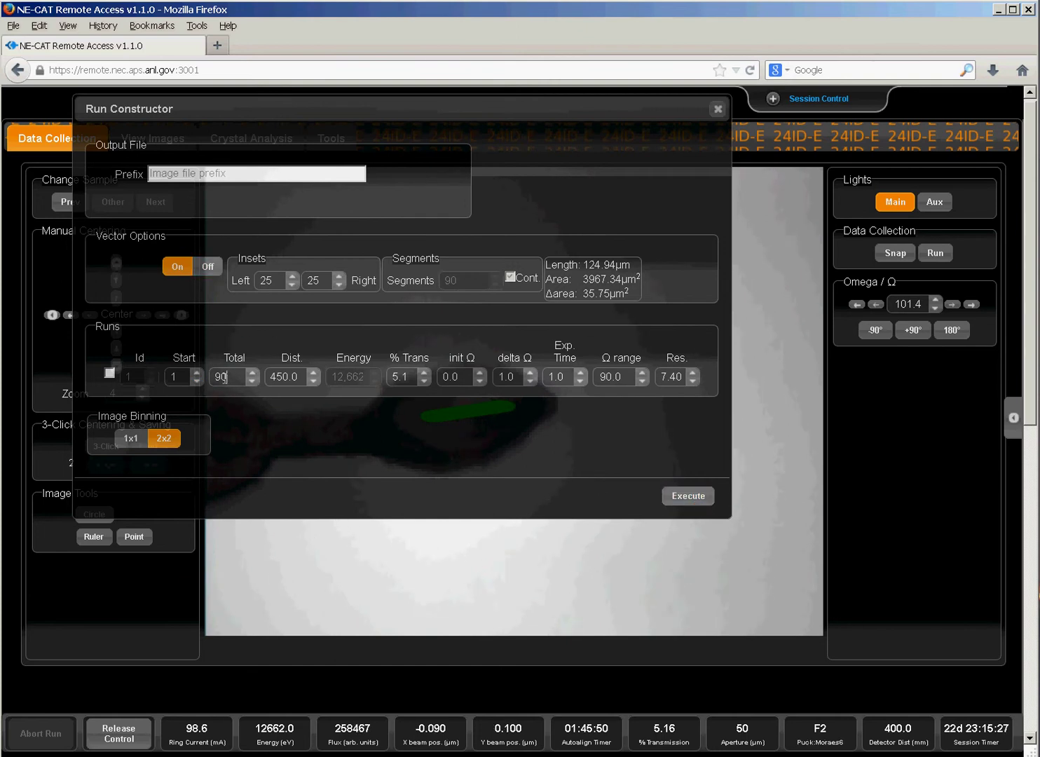
Set Total to 20 images, distance to 400, transmission to 1.1% and prefix to Test_me.
{"action": "left_click_drag", "start_coordinate": [225, 382], "coordinate": [213, 383]}
{"action": "type", "text": "20"}
{"action": "left_click", "coordinate": [279, 377]}
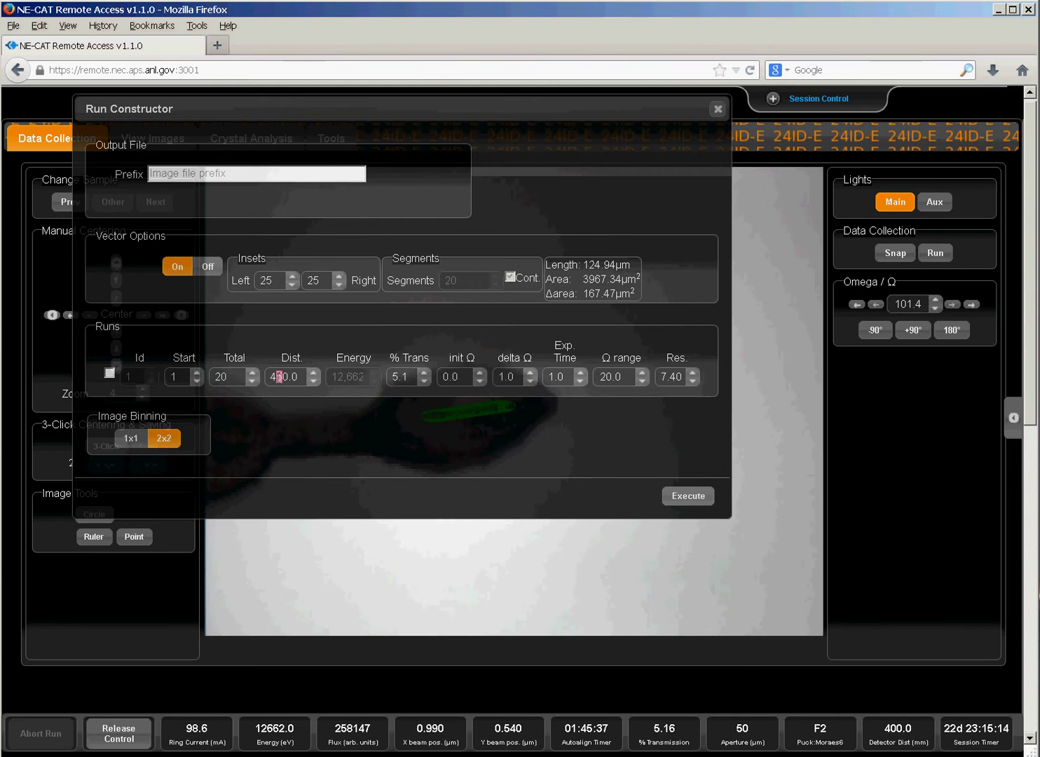
{"action": "type", "text": "0"}
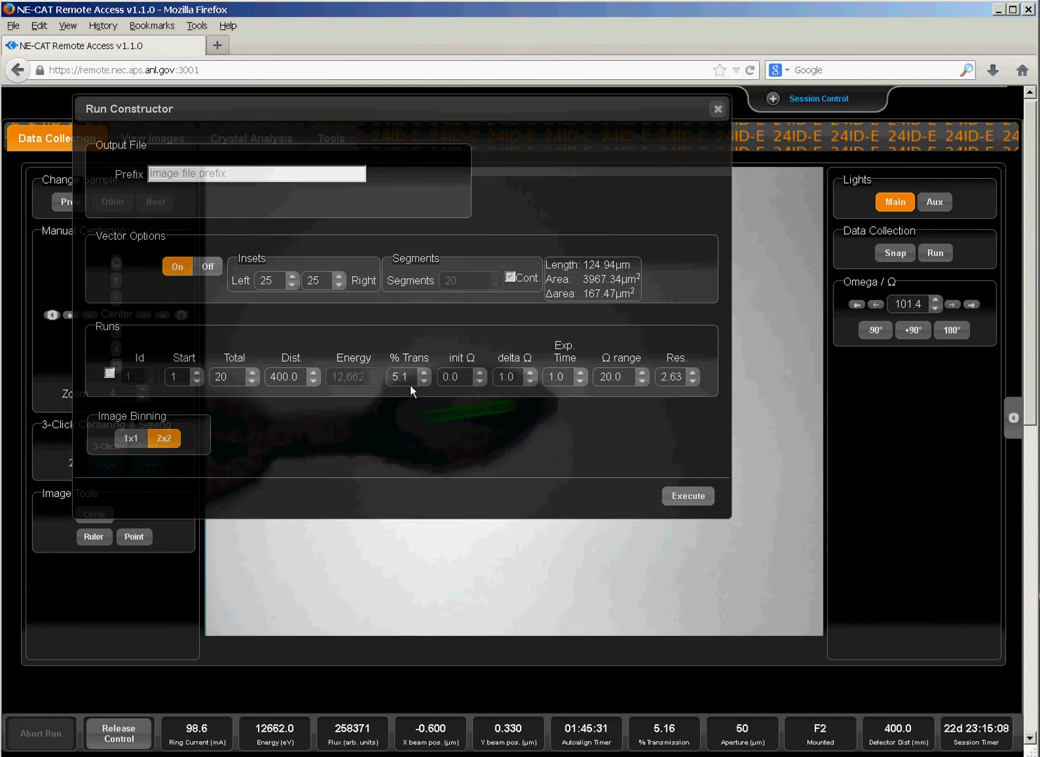
{"action": "left_click_drag", "start_coordinate": [398, 382], "coordinate": [392, 382]}
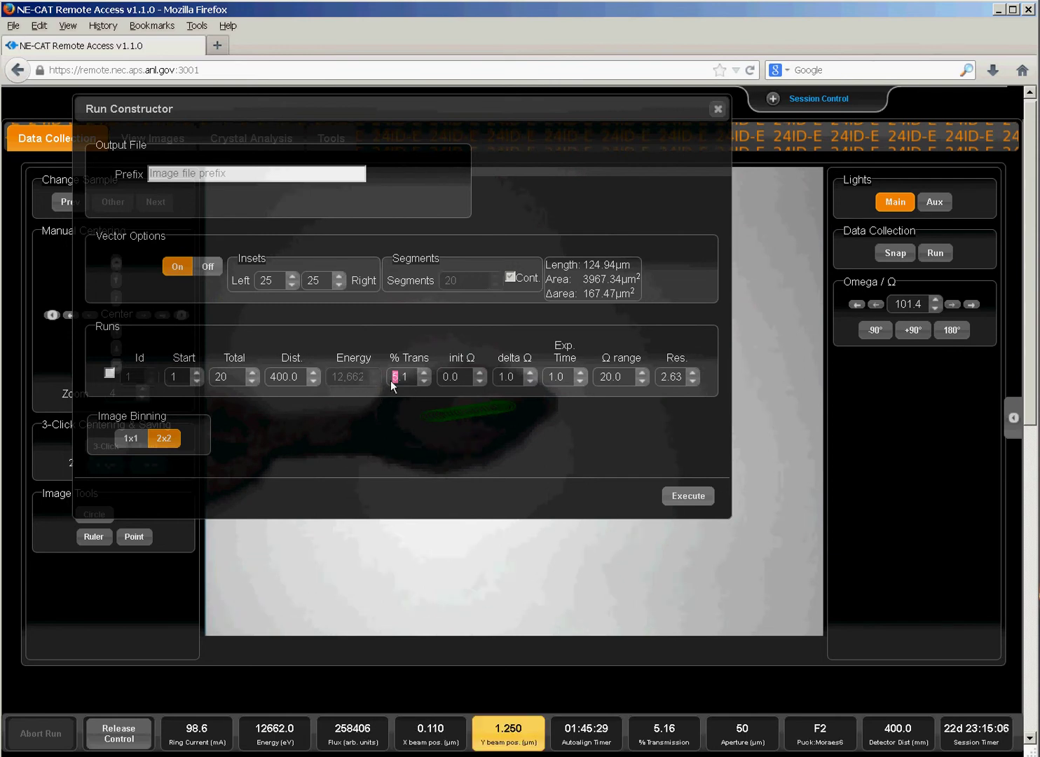
{"action": "type", "text": "1"}
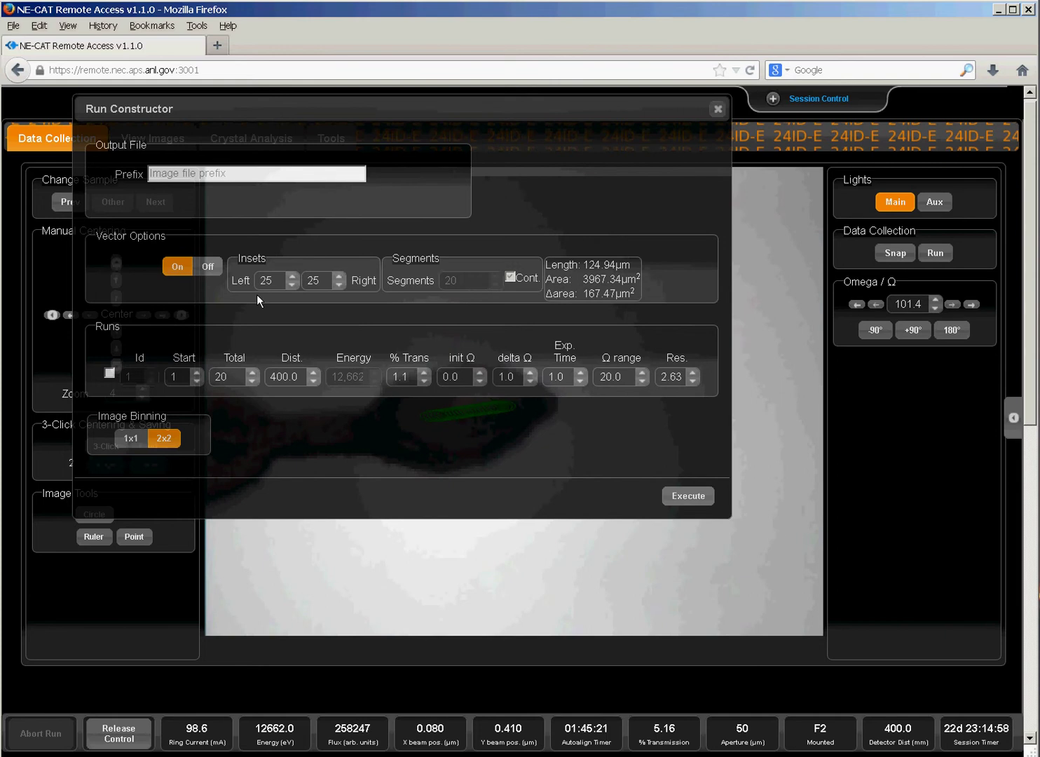
{"action": "left_click", "coordinate": [196, 175]}
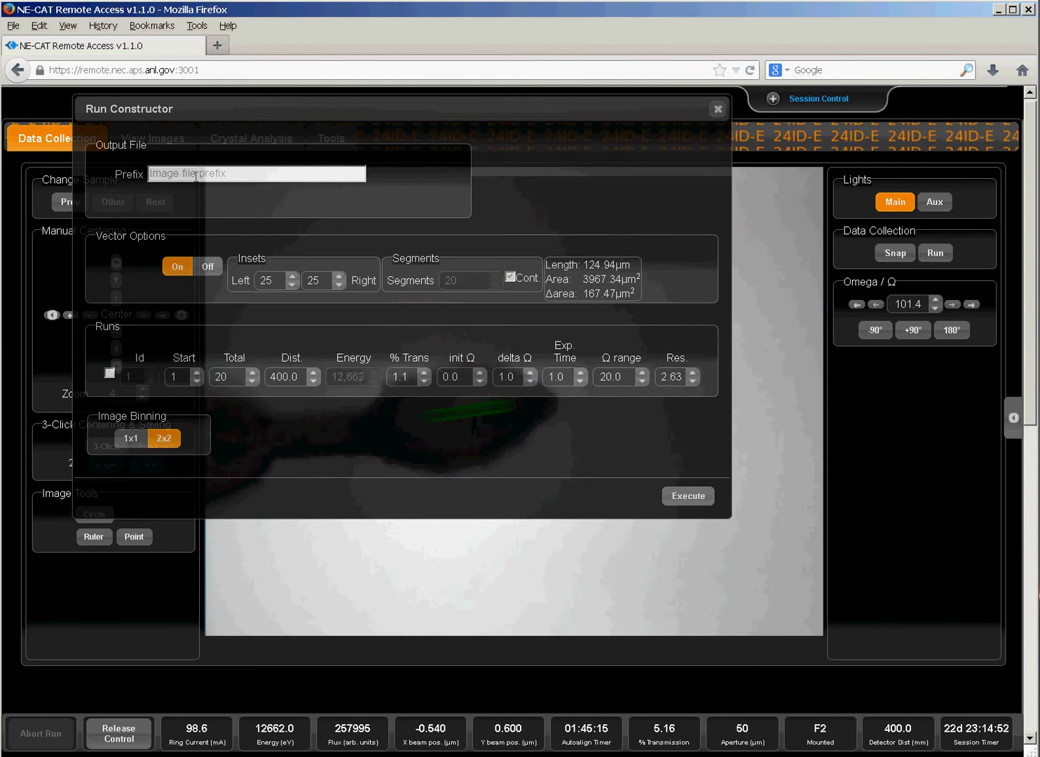
{"action": "type", "text": "Test"}
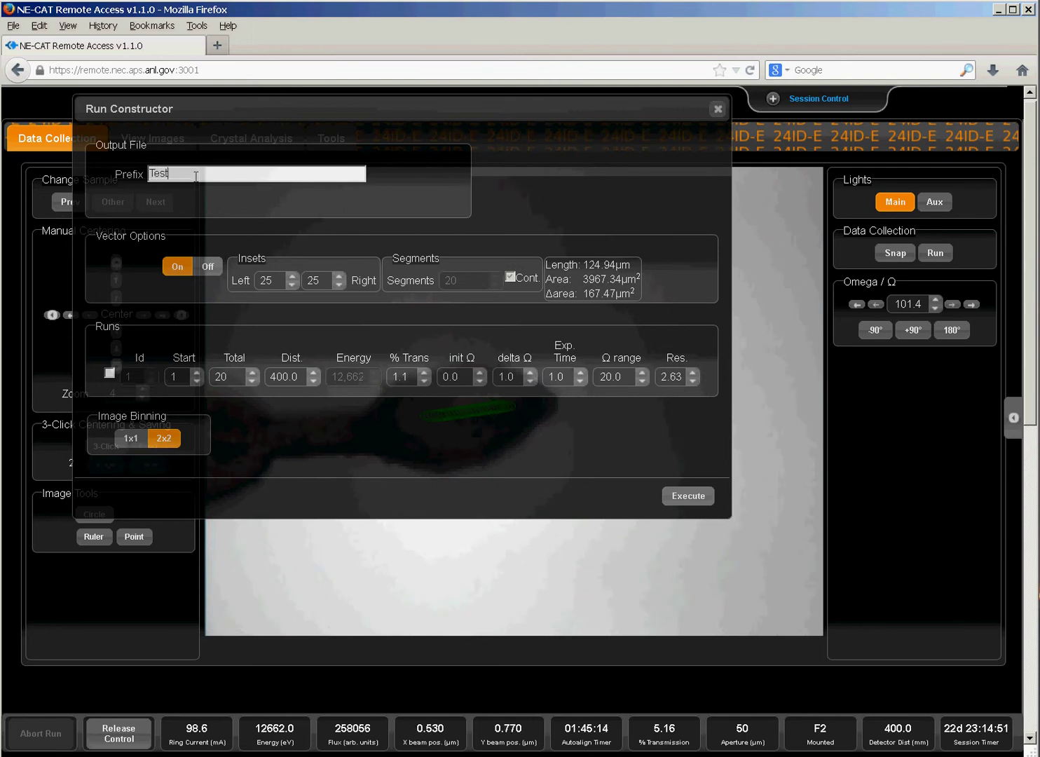
{"action": "type", "text": "_me"}
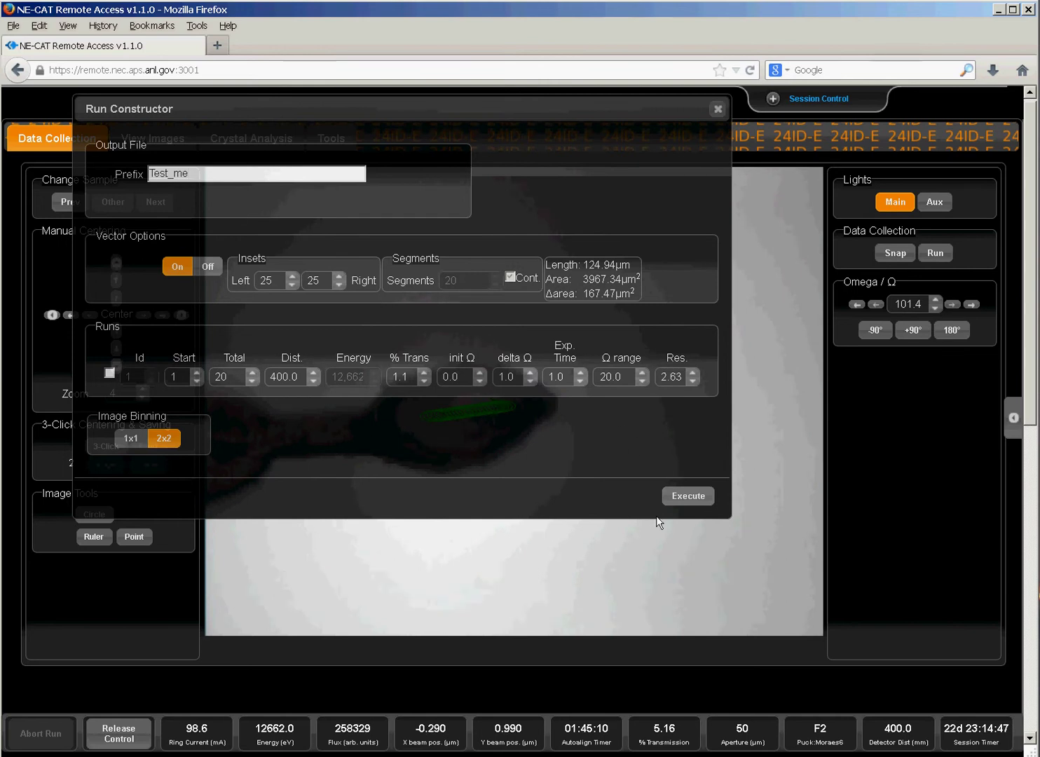
Start the 20-image run and check its incoming frames on View Images.
{"action": "left_click", "coordinate": [687, 496]}
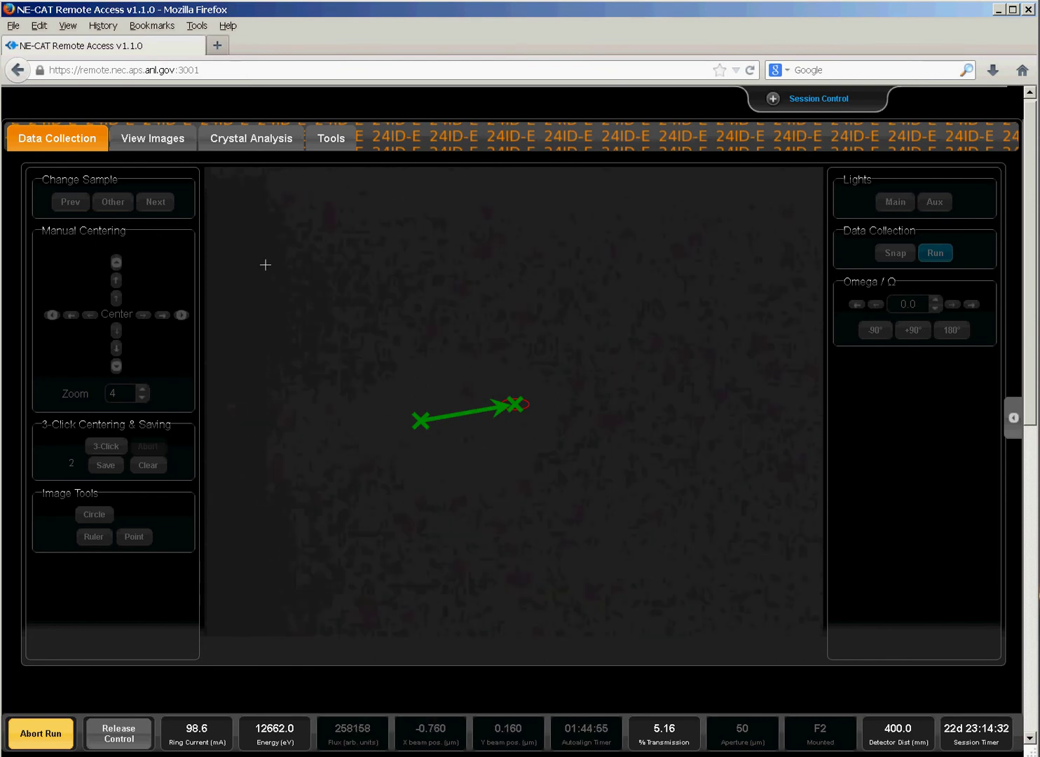
{"action": "left_click", "coordinate": [142, 137]}
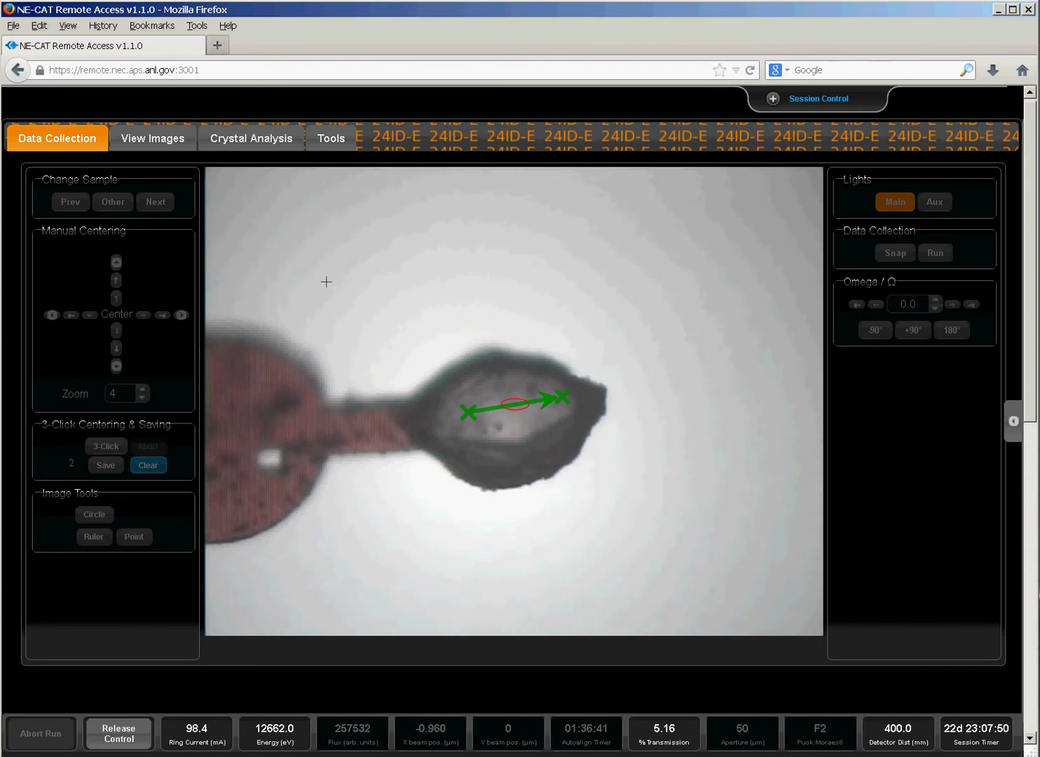
Restart RAC from User Interface Controls, then return to Data Collection with Main lights on.
{"action": "left_click", "coordinate": [330, 139]}
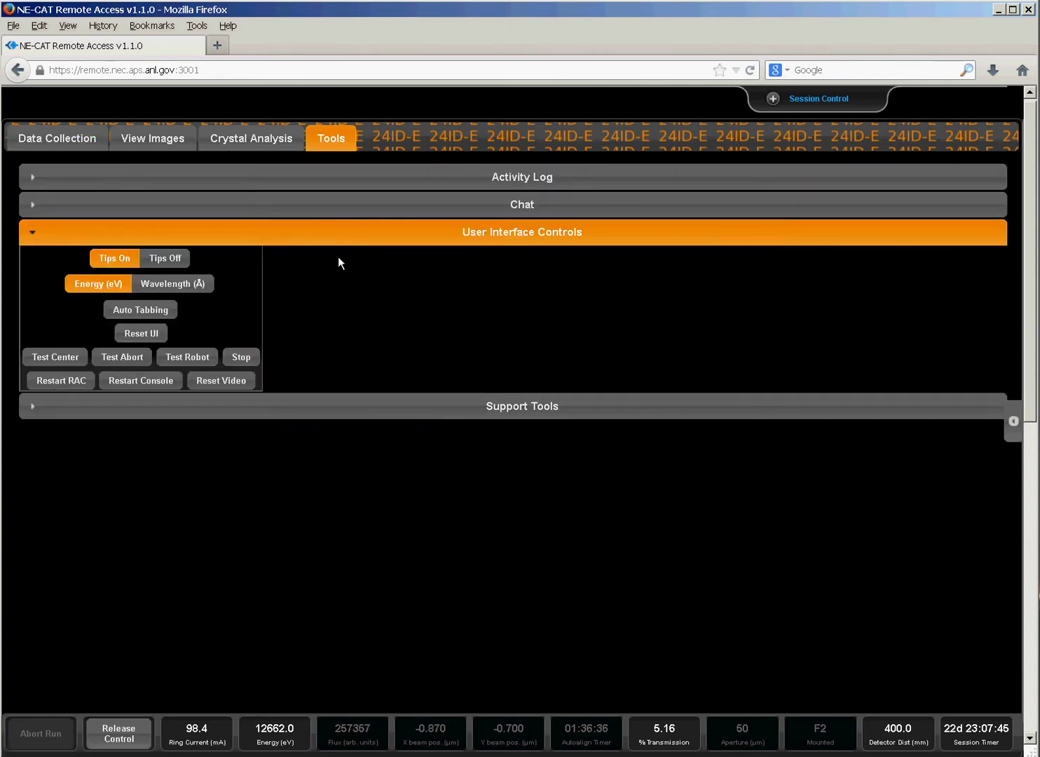
{"action": "left_click", "coordinate": [58, 388]}
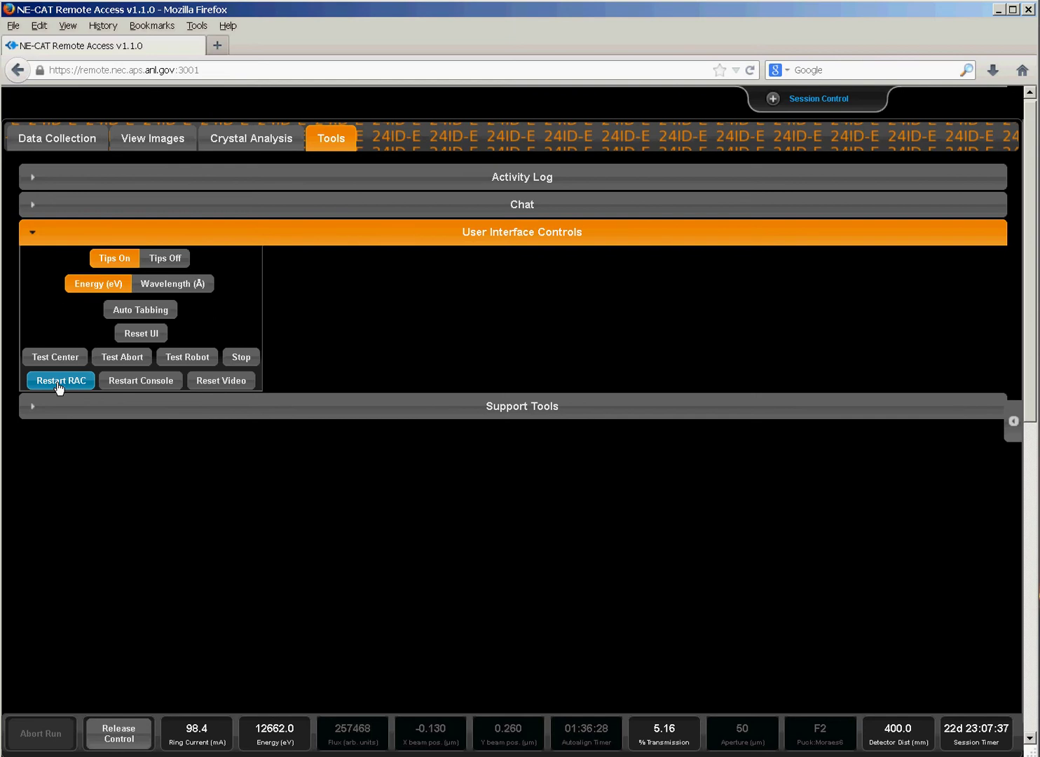
{"action": "left_click", "coordinate": [77, 144]}
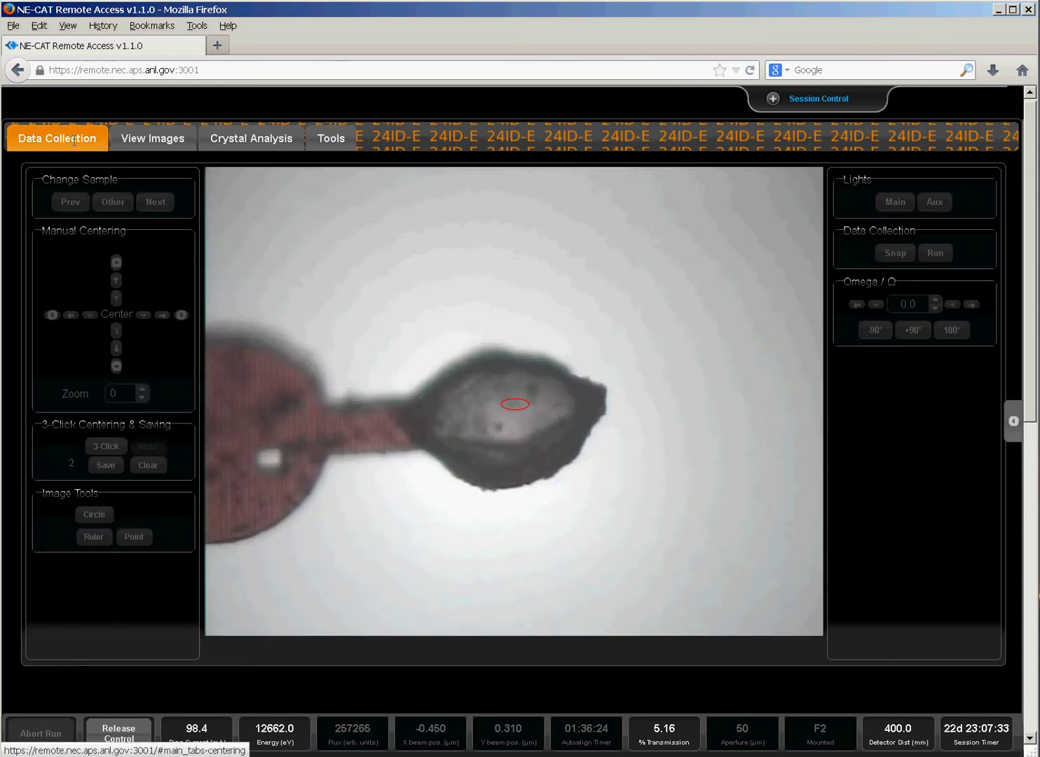
{"action": "left_click", "coordinate": [895, 202]}
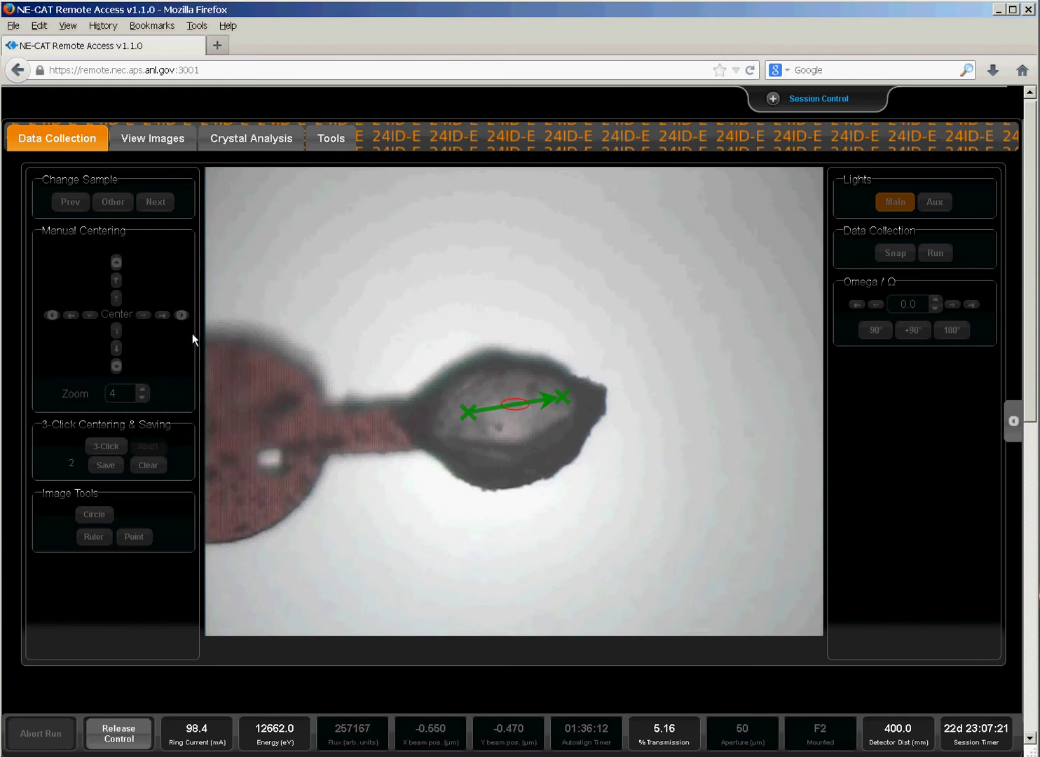
Restart the Console Aux script and go back to the Data Collection page.
{"action": "left_click", "coordinate": [333, 142]}
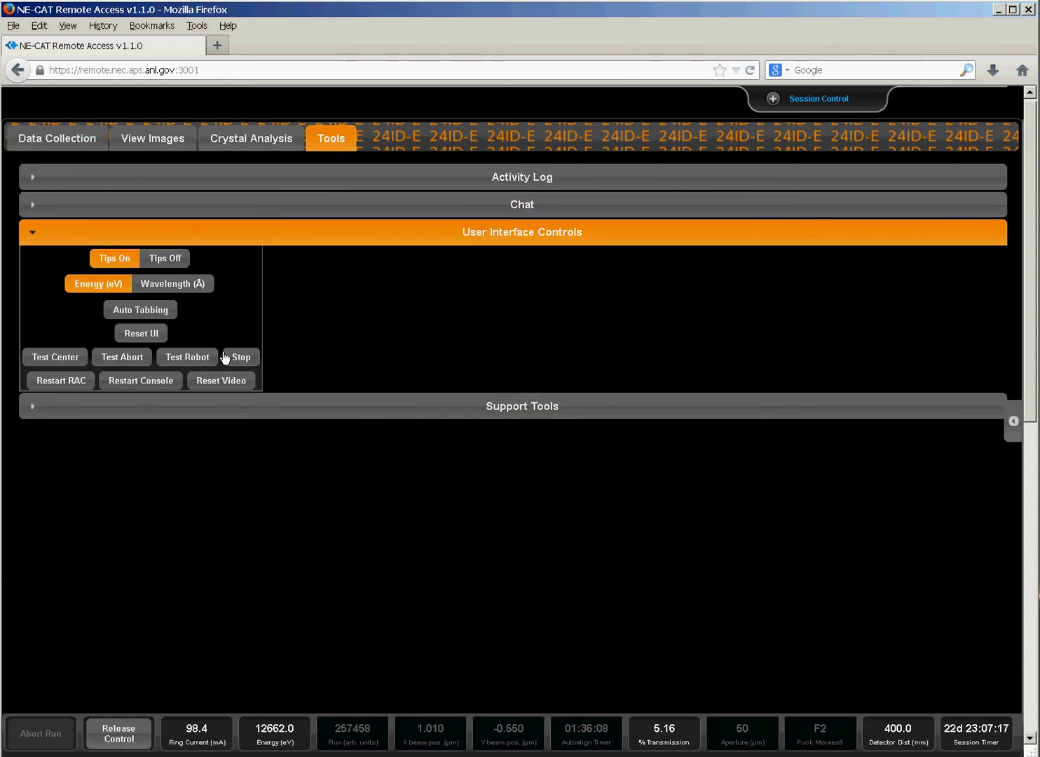
{"action": "left_click", "coordinate": [137, 388]}
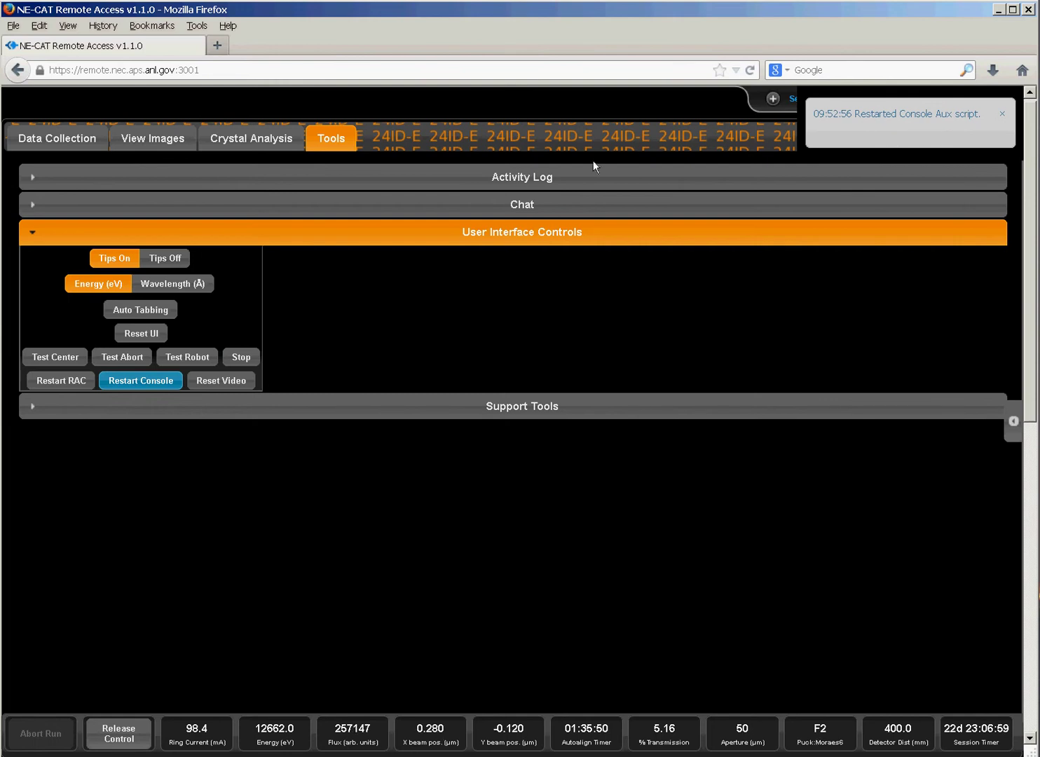
{"action": "left_click", "coordinate": [55, 140]}
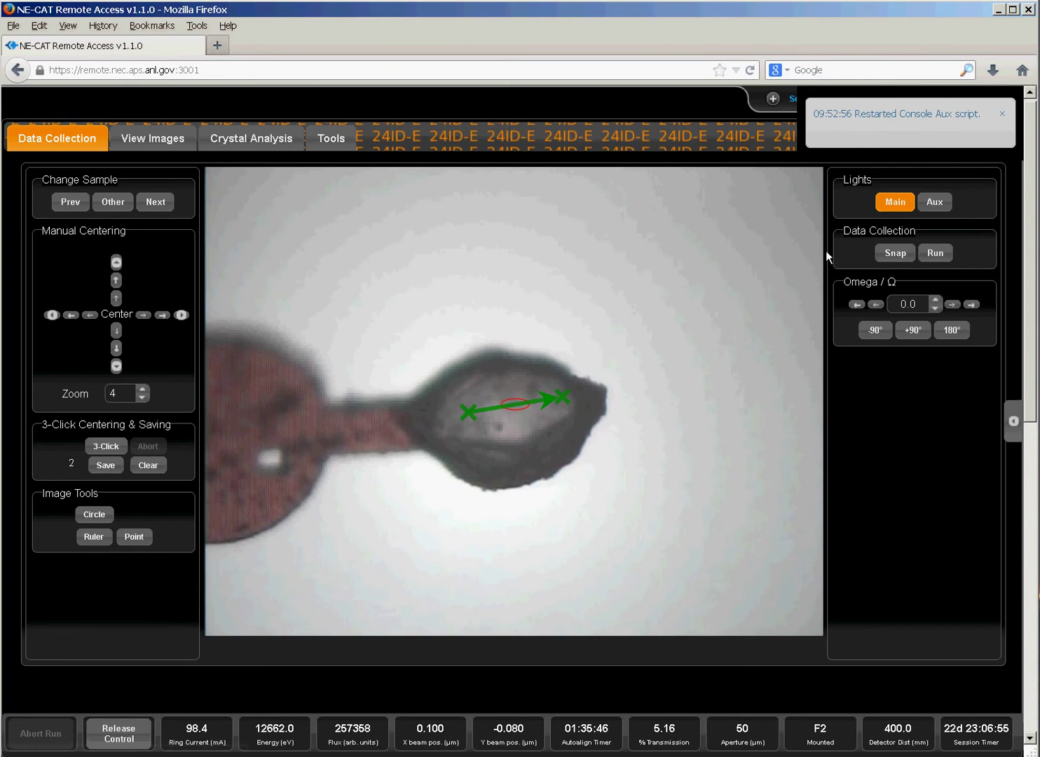
Turn the main light off and back on, then mark the crystal centre in two views of a new 3-Click centering.
{"action": "left_click", "coordinate": [894, 203]}
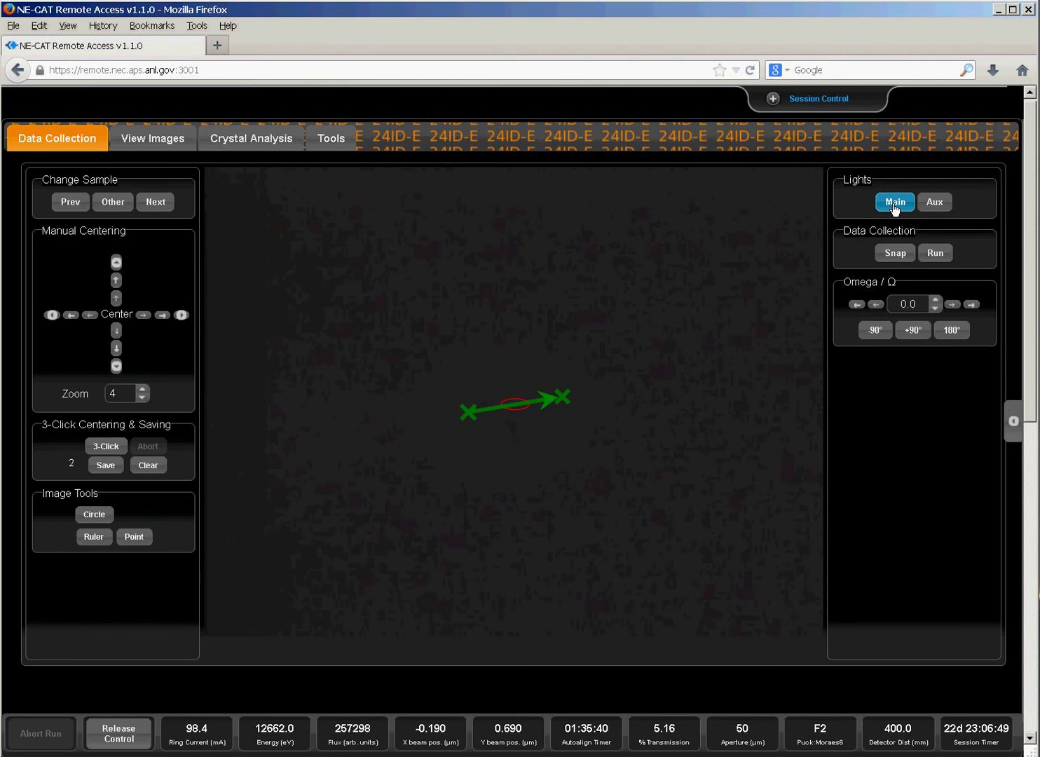
{"action": "left_click", "coordinate": [895, 204]}
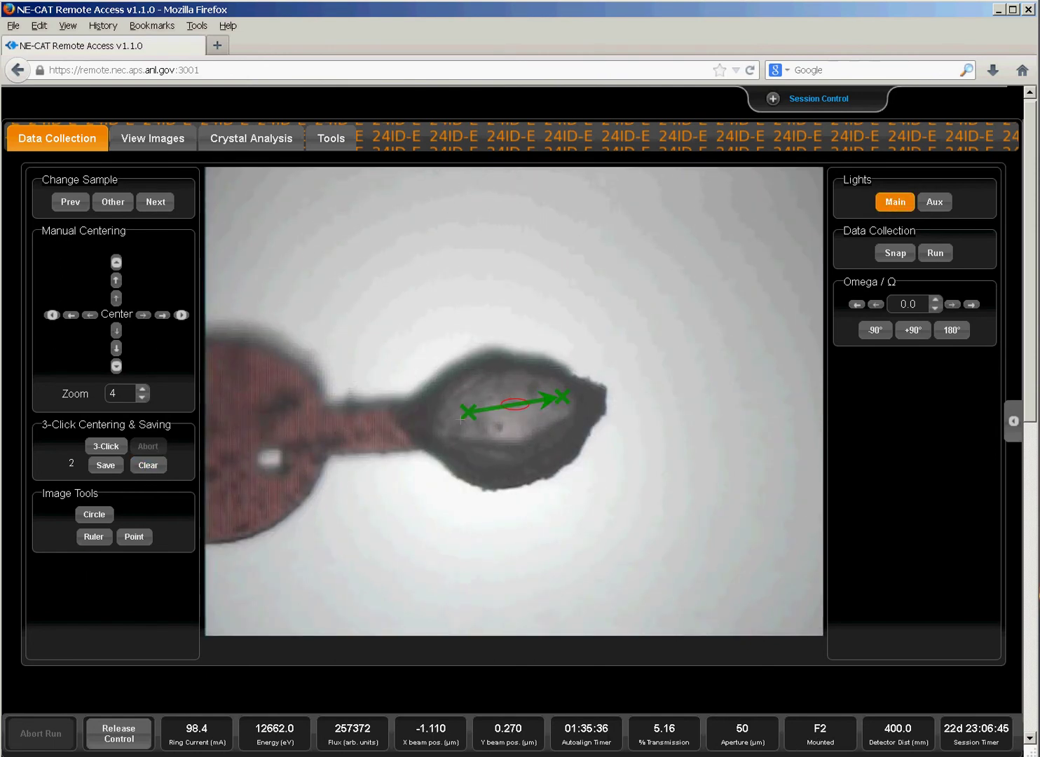
{"action": "left_click", "coordinate": [106, 446]}
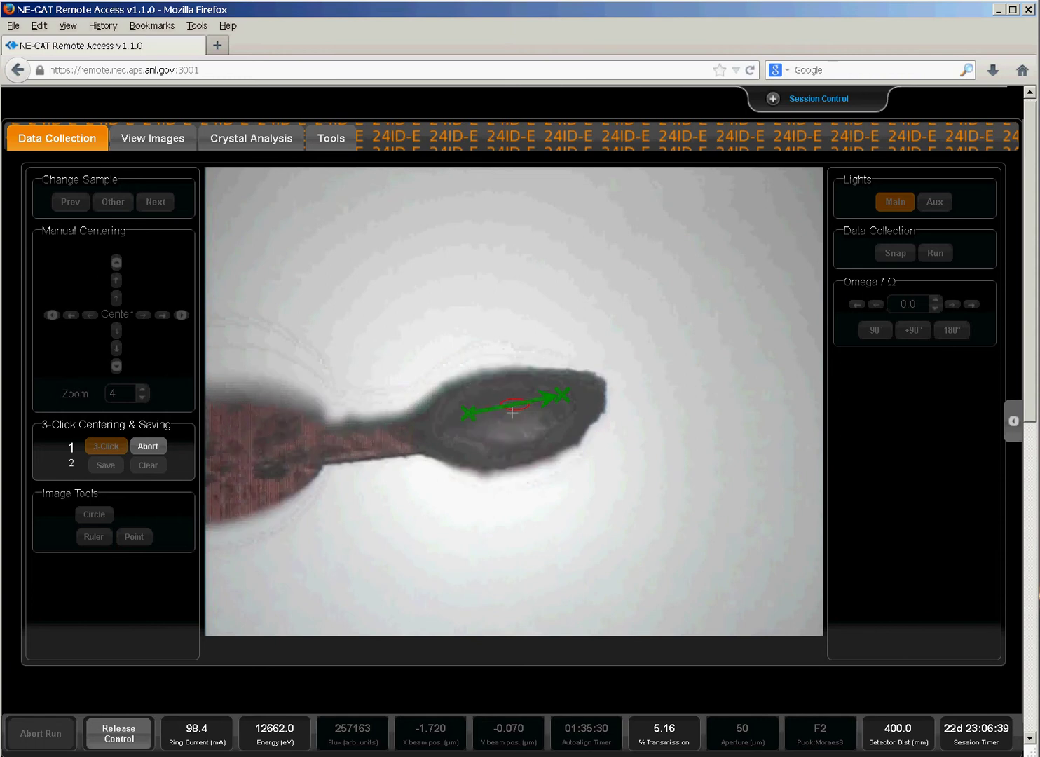
{"action": "left_click", "coordinate": [510, 409]}
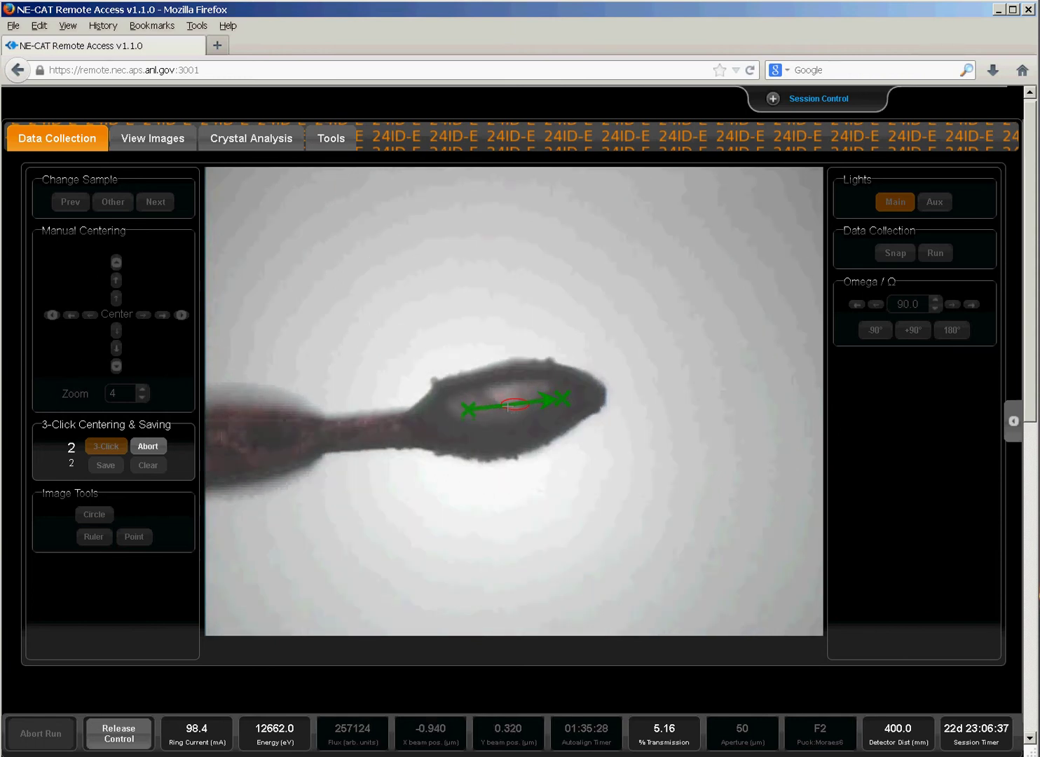
{"action": "left_click", "coordinate": [508, 406]}
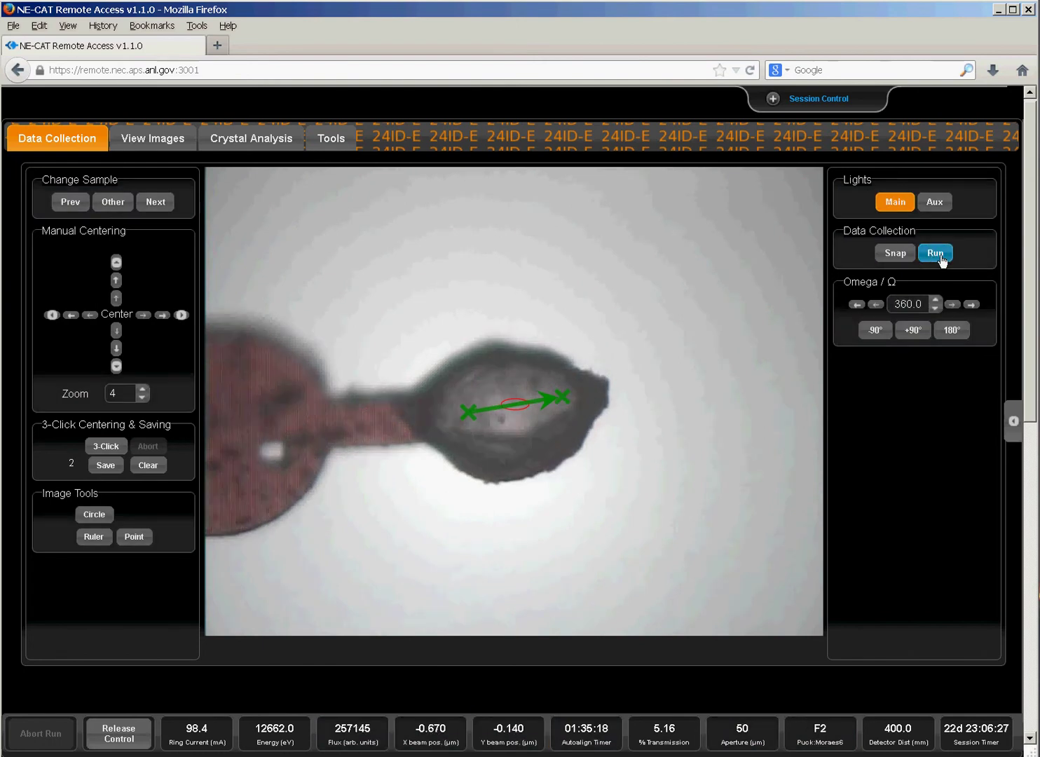
Start a run with vector collection off, prefix novector, 400 mm distance and 20 images.
{"action": "left_click", "coordinate": [933, 256]}
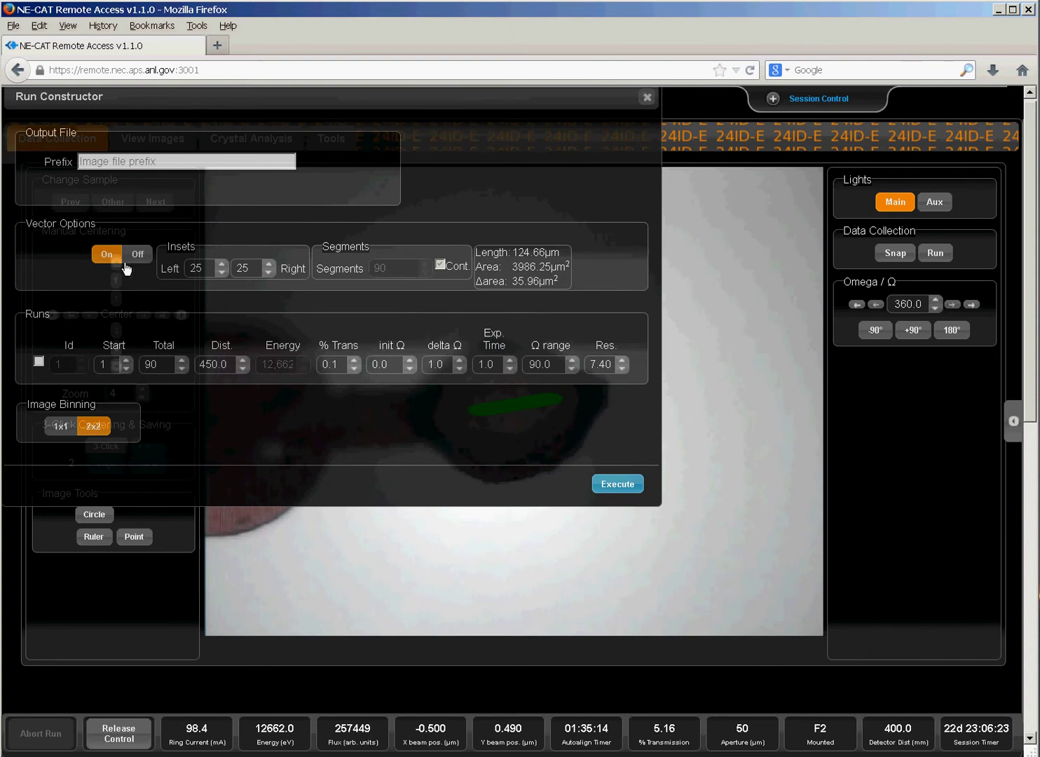
{"action": "left_click", "coordinate": [137, 256]}
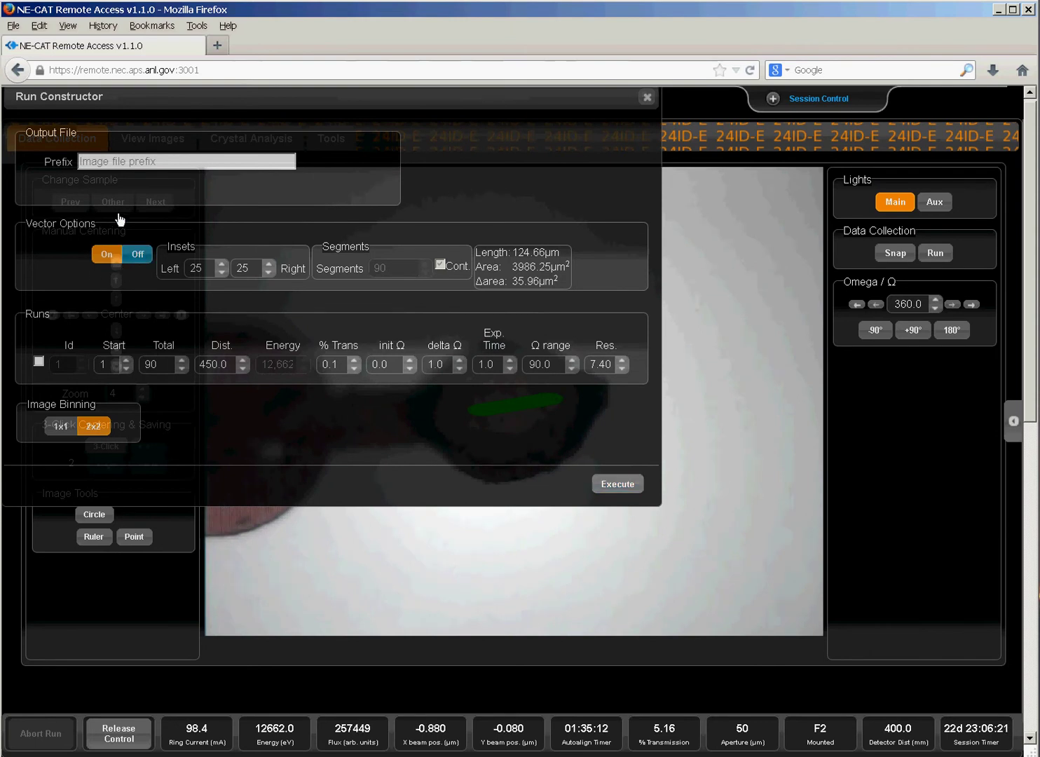
{"action": "type", "text": "novector"}
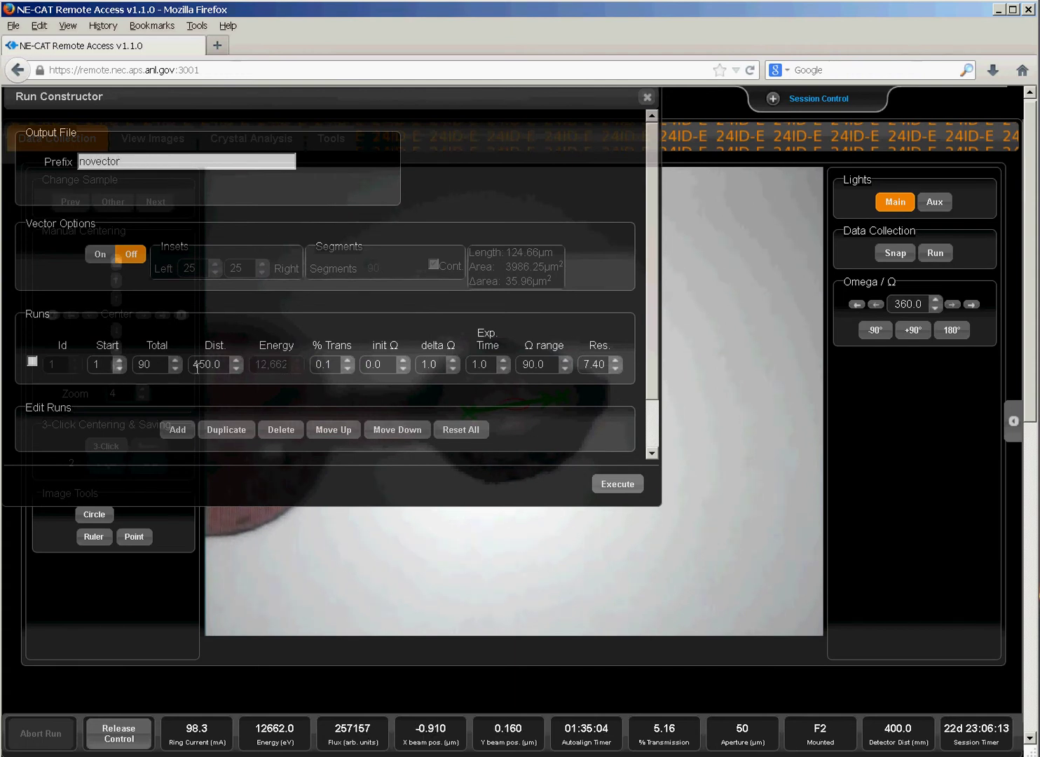
{"action": "left_click_drag", "start_coordinate": [205, 364], "coordinate": [199, 365]}
{"action": "type", "text": "0"}
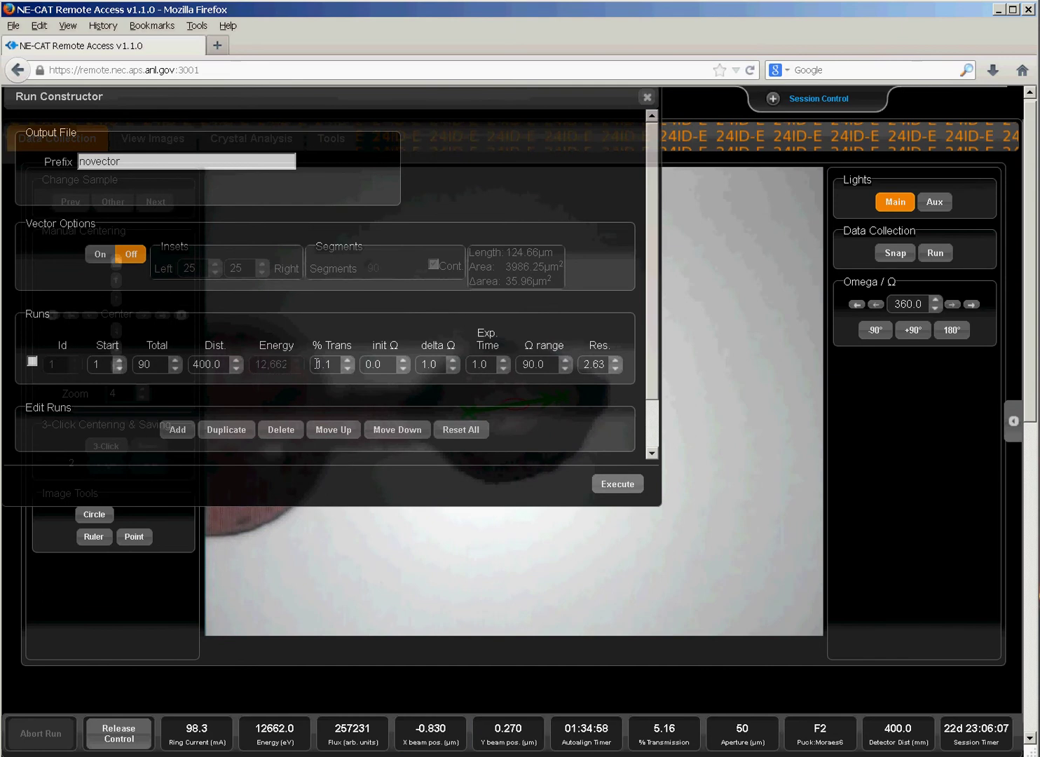
{"action": "double_click", "coordinate": [143, 364]}
{"action": "type", "text": "20"}
{"action": "key", "text": "Tab"}
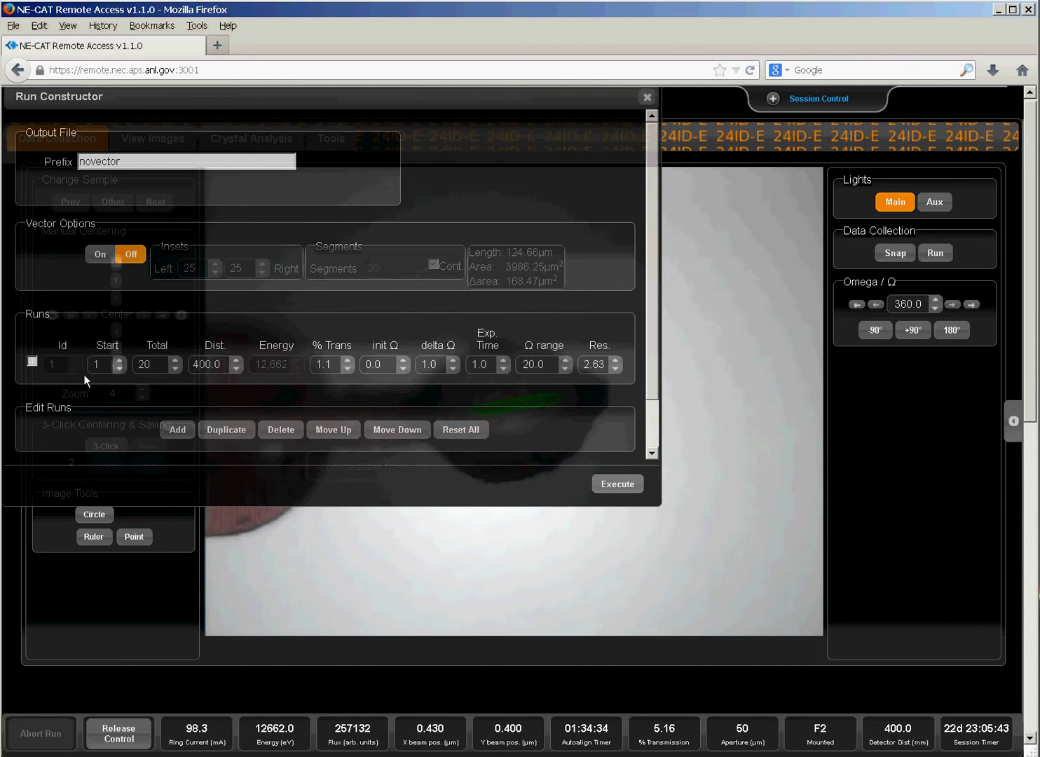
{"action": "left_click", "coordinate": [193, 363]}
{"action": "left_click", "coordinate": [616, 488]}
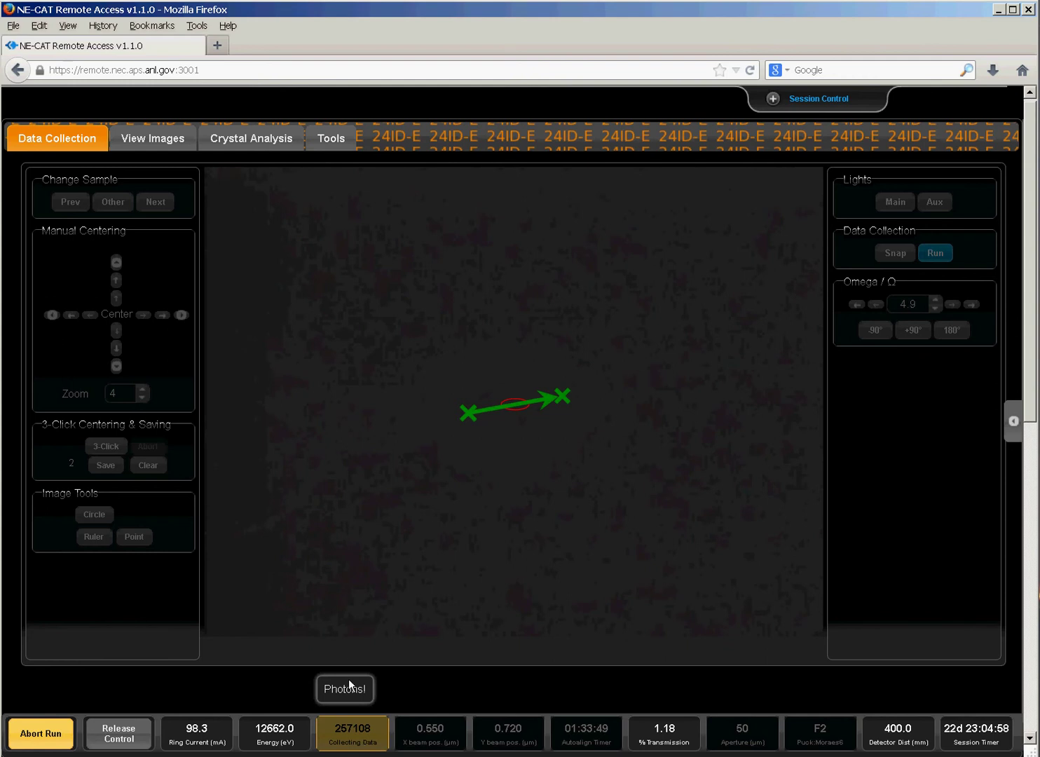
Open View Images to browse the arriving novector images.
{"action": "left_click", "coordinate": [149, 140]}
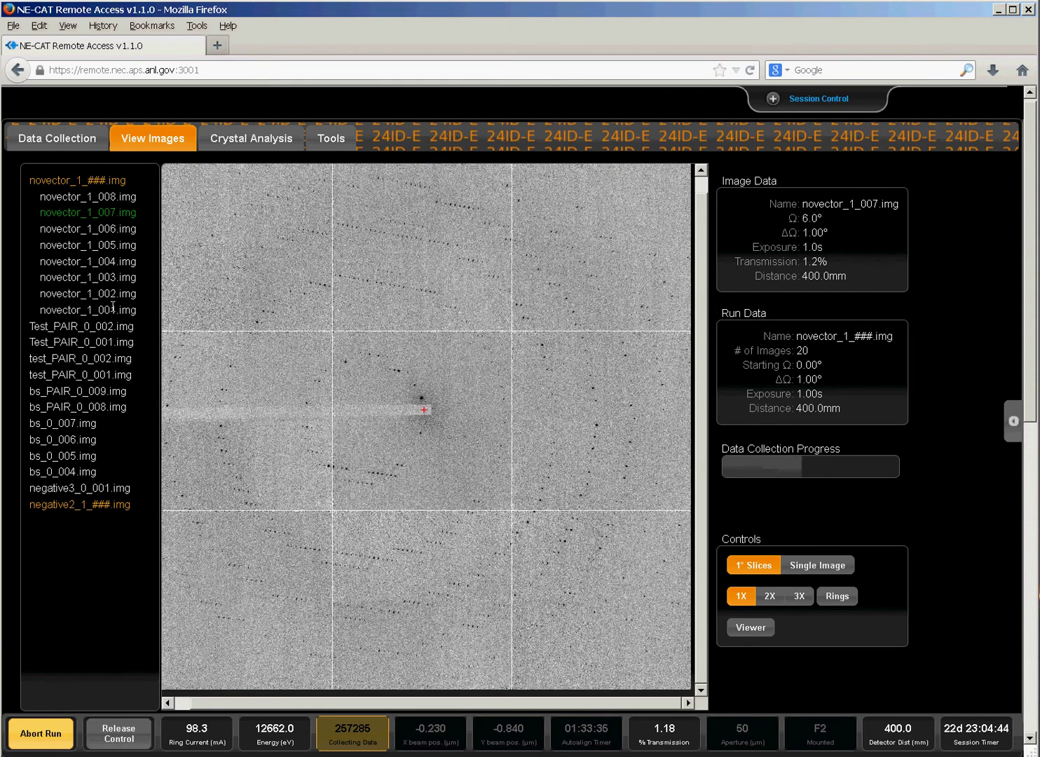
Display novector_1_005.img, collapse and re-expand the novector_1_###.img group, then return to Data Collection.
{"action": "left_click", "coordinate": [63, 261]}
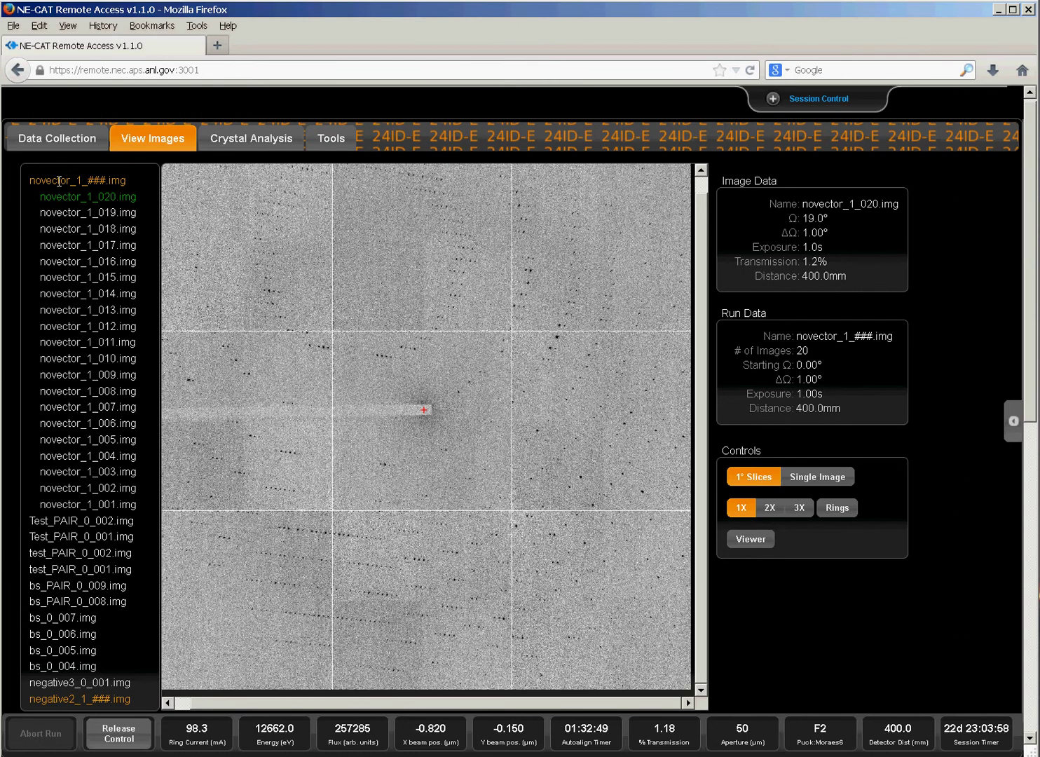
{"action": "left_click", "coordinate": [59, 180]}
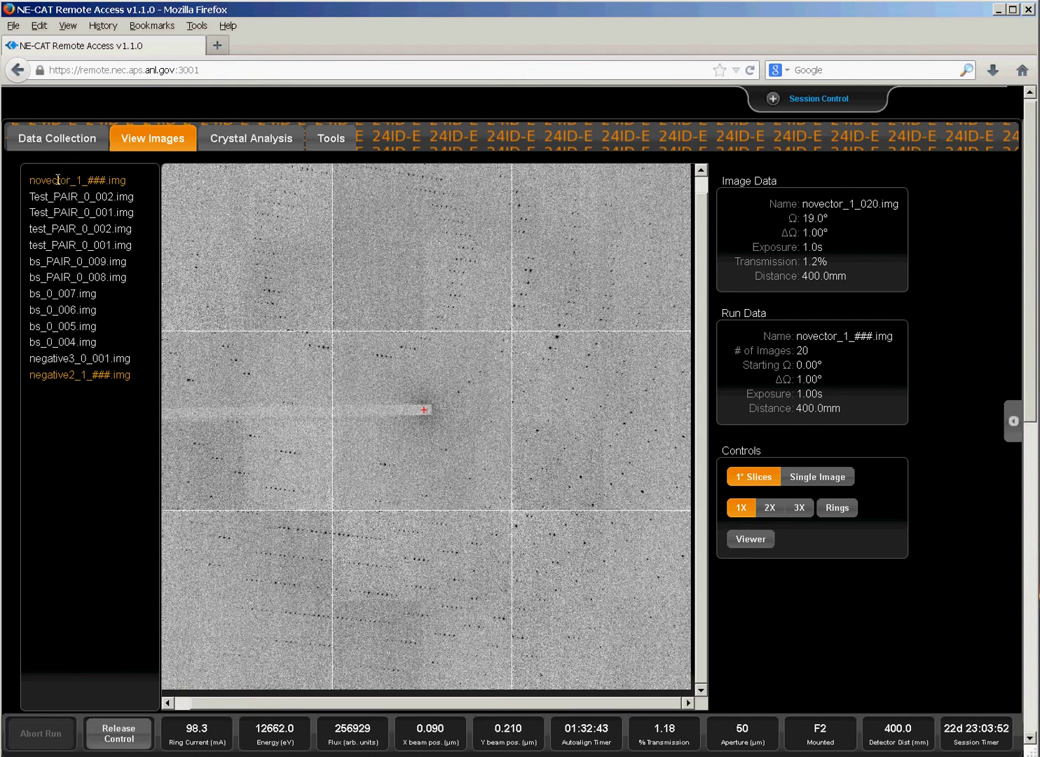
{"action": "left_click", "coordinate": [58, 179]}
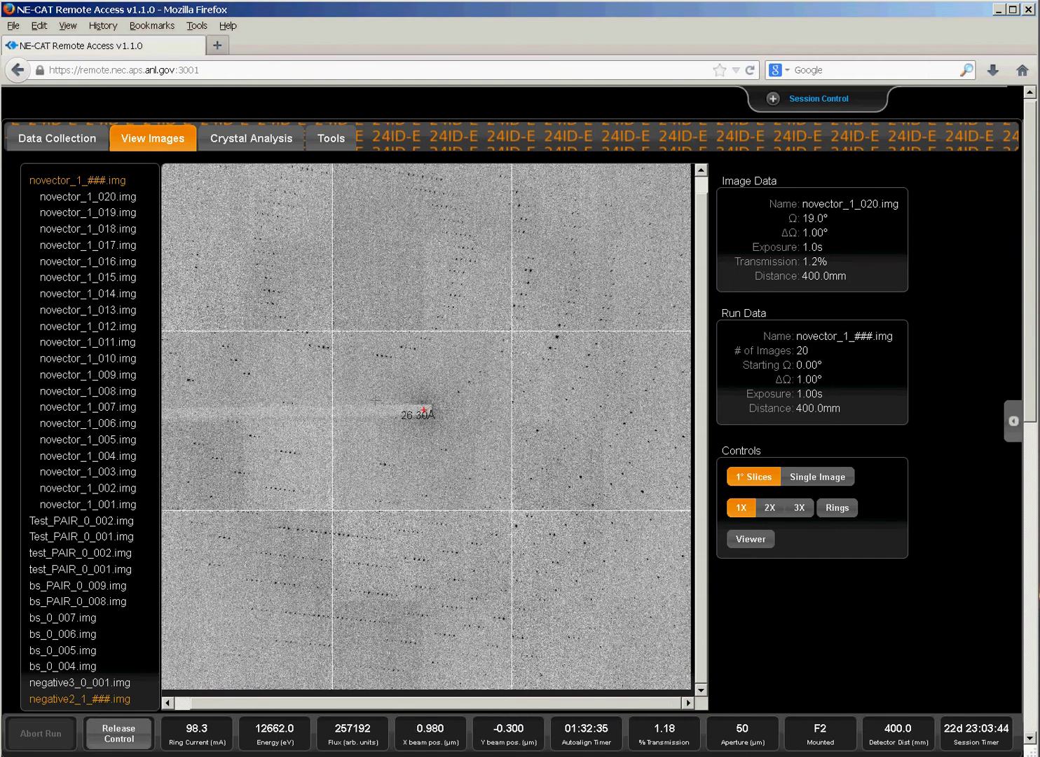
{"action": "left_click", "coordinate": [51, 142]}
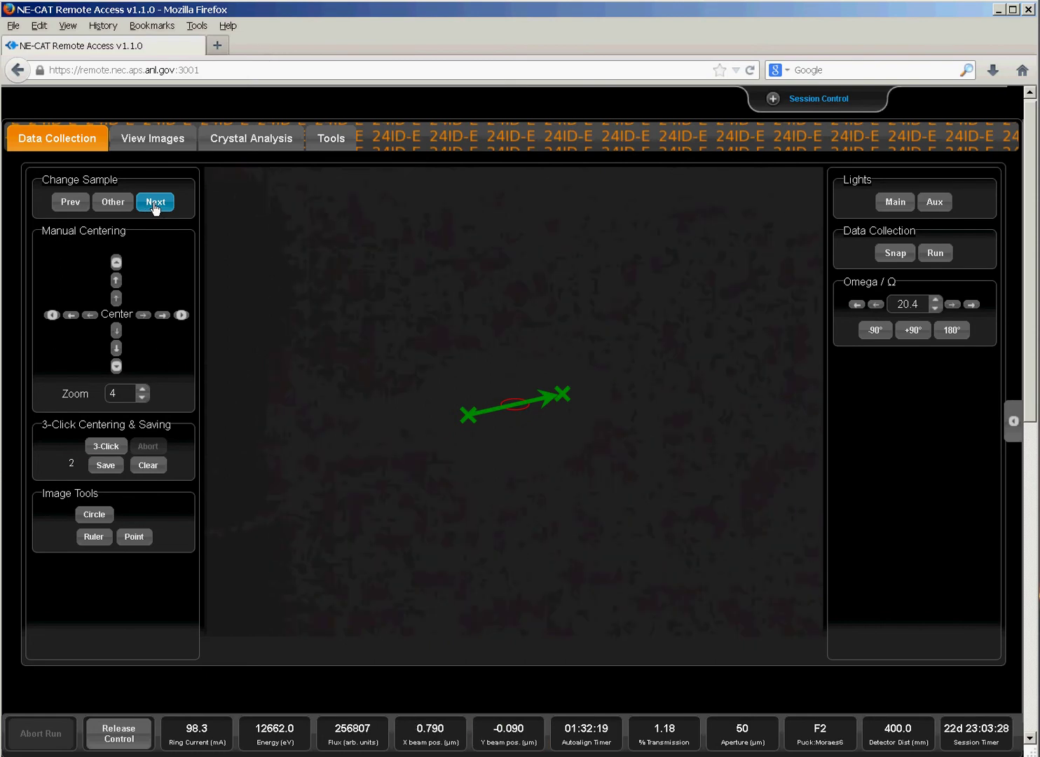
Request the next sample, review the novector integration results, then open Tools with interface controls collapsed.
{"action": "left_click", "coordinate": [155, 203]}
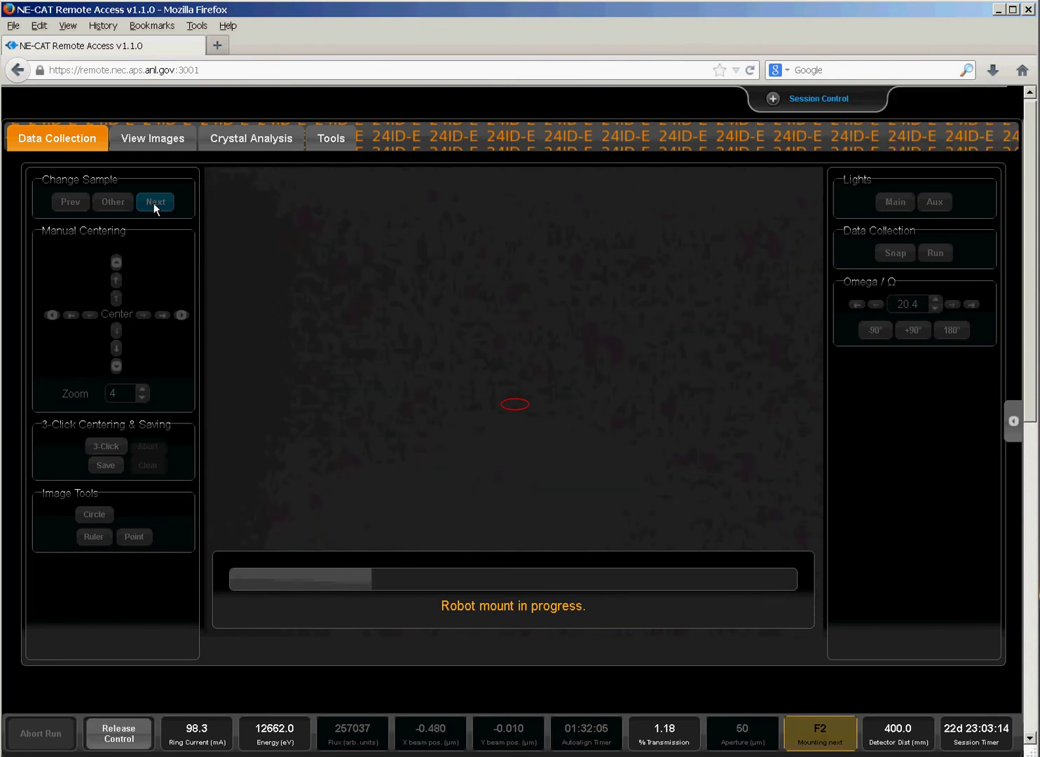
{"action": "left_click", "coordinate": [159, 141]}
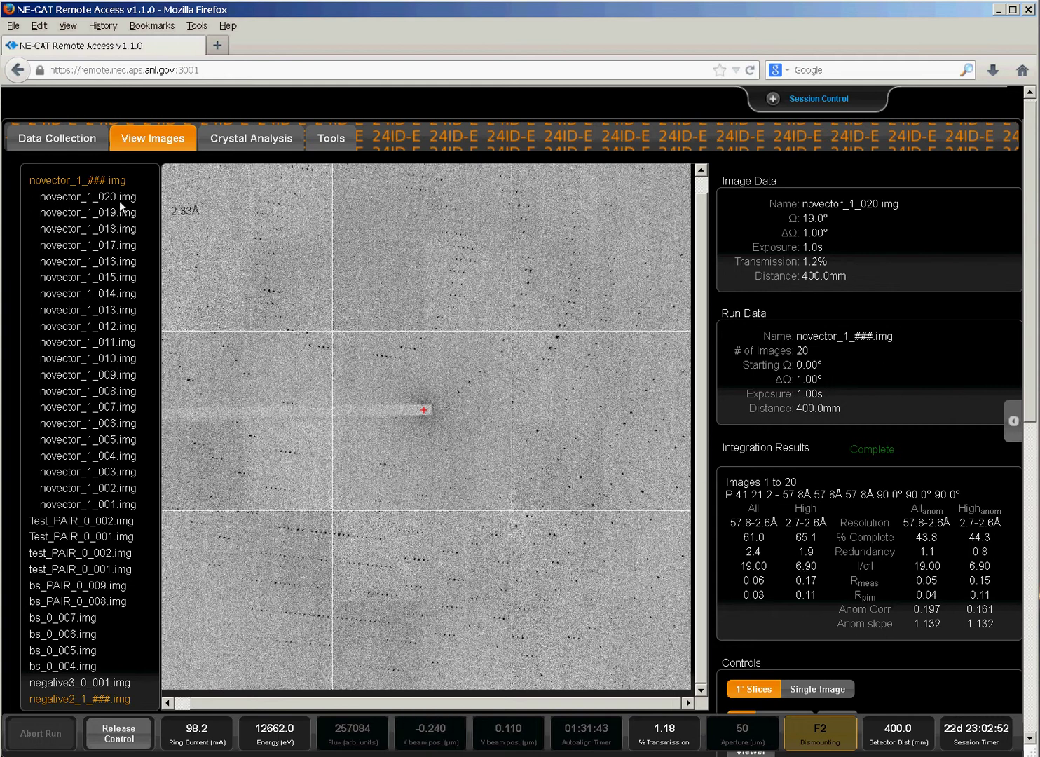
{"action": "left_click", "coordinate": [63, 140]}
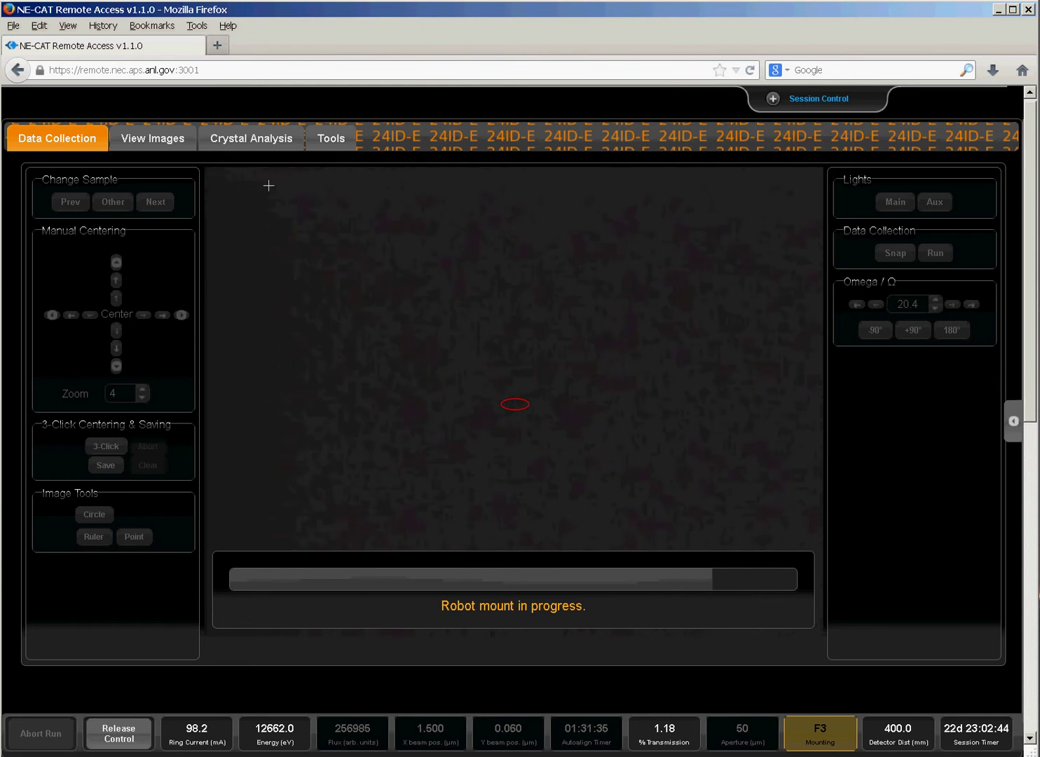
{"action": "left_click", "coordinate": [334, 144]}
{"action": "left_click", "coordinate": [372, 237]}
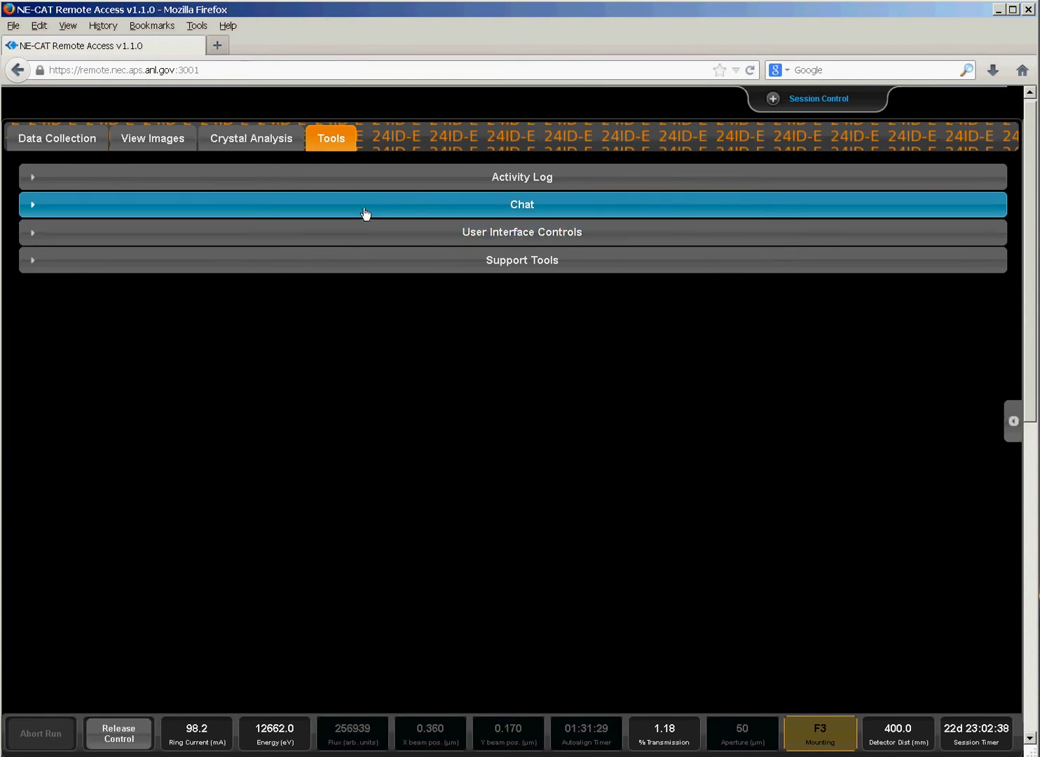
Send 'Hello world' in the chat, then pop the chat into its own window at the lower right.
{"action": "left_click", "coordinate": [364, 214]}
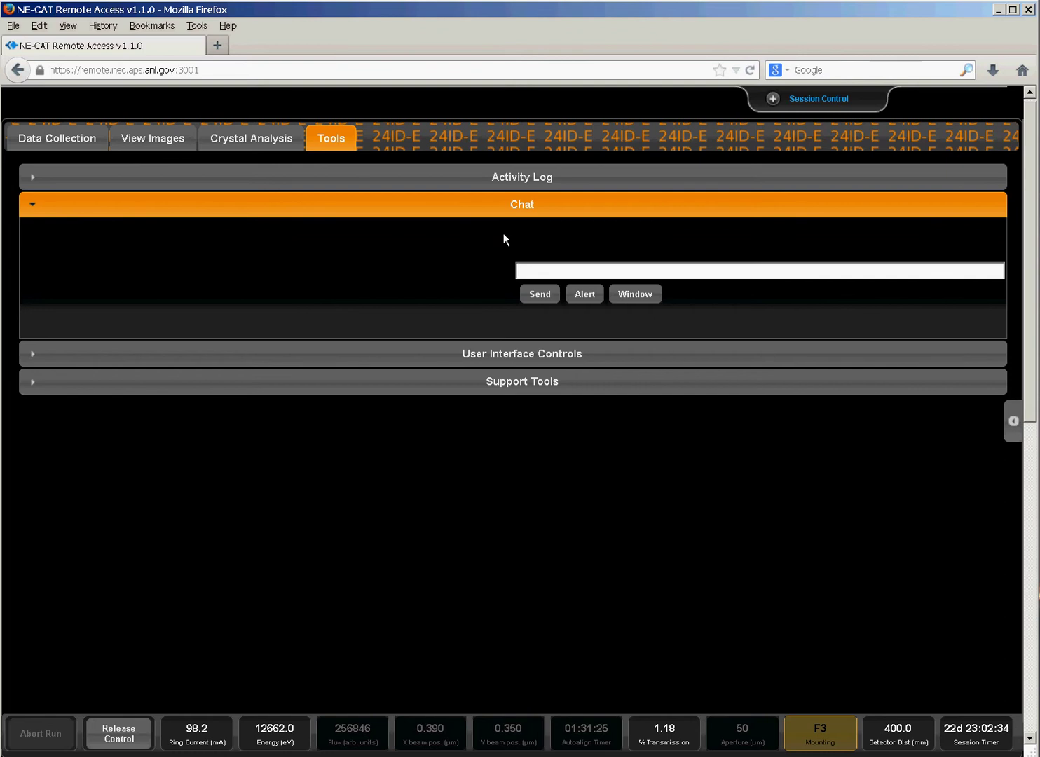
{"action": "type", "text": "Hello world"}
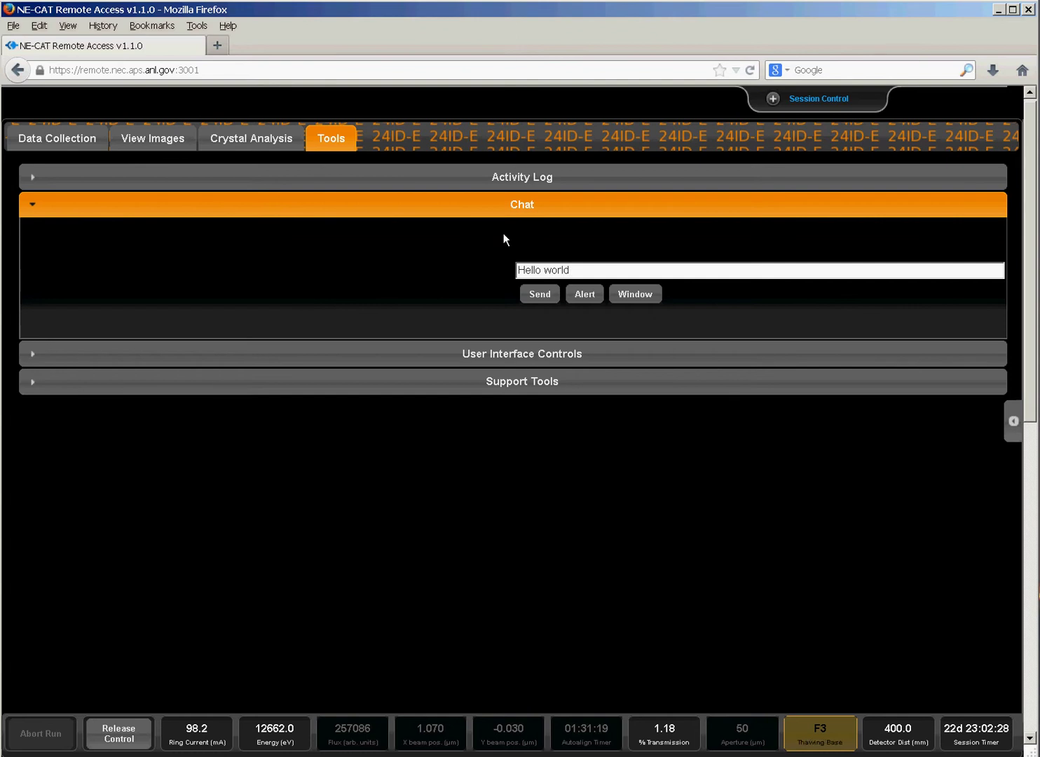
{"action": "left_click", "coordinate": [539, 294]}
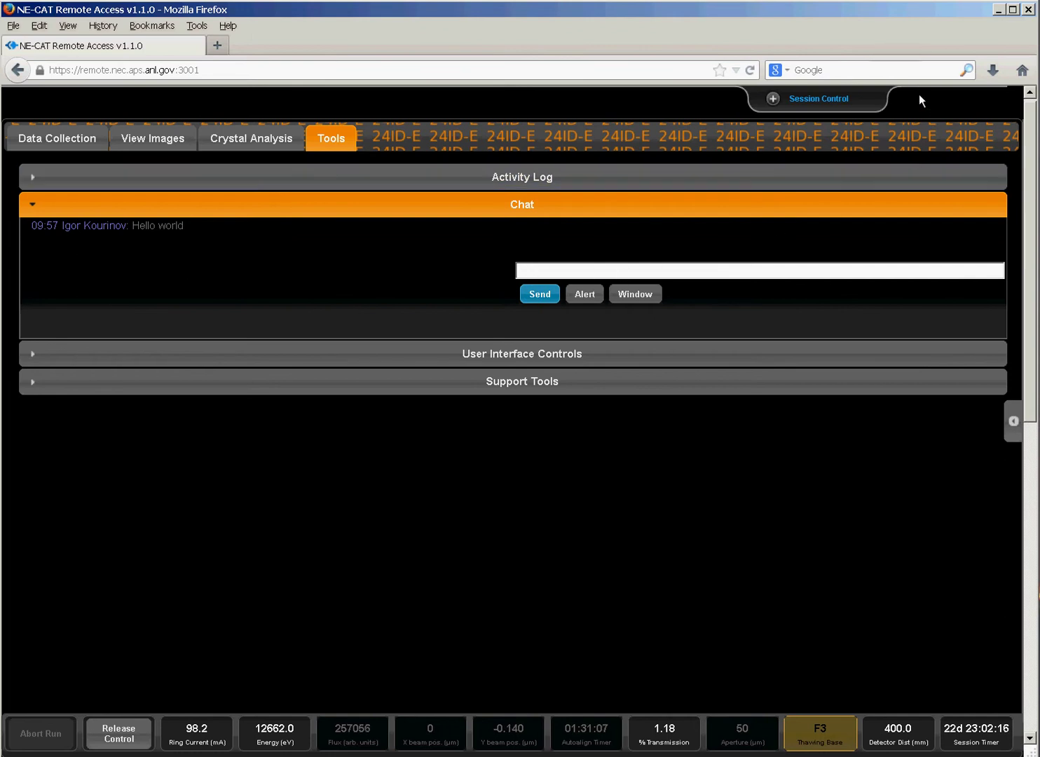
{"action": "left_click", "coordinate": [636, 298]}
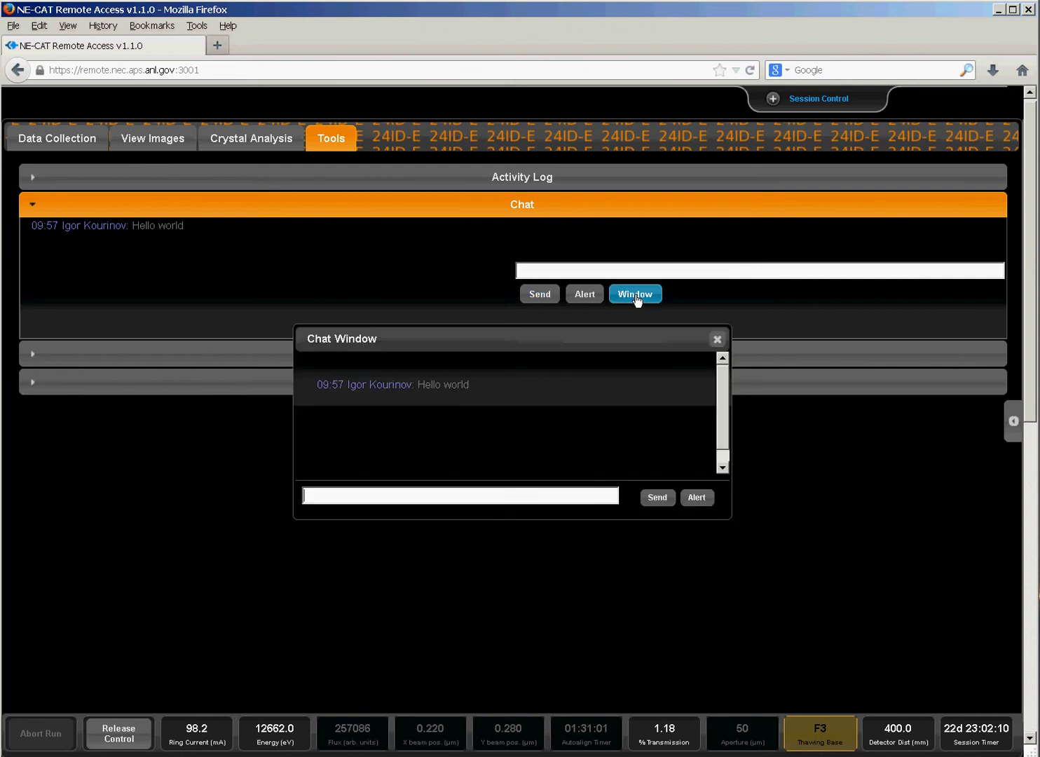
{"action": "left_click_drag", "start_coordinate": [585, 336], "coordinate": [853, 525]}
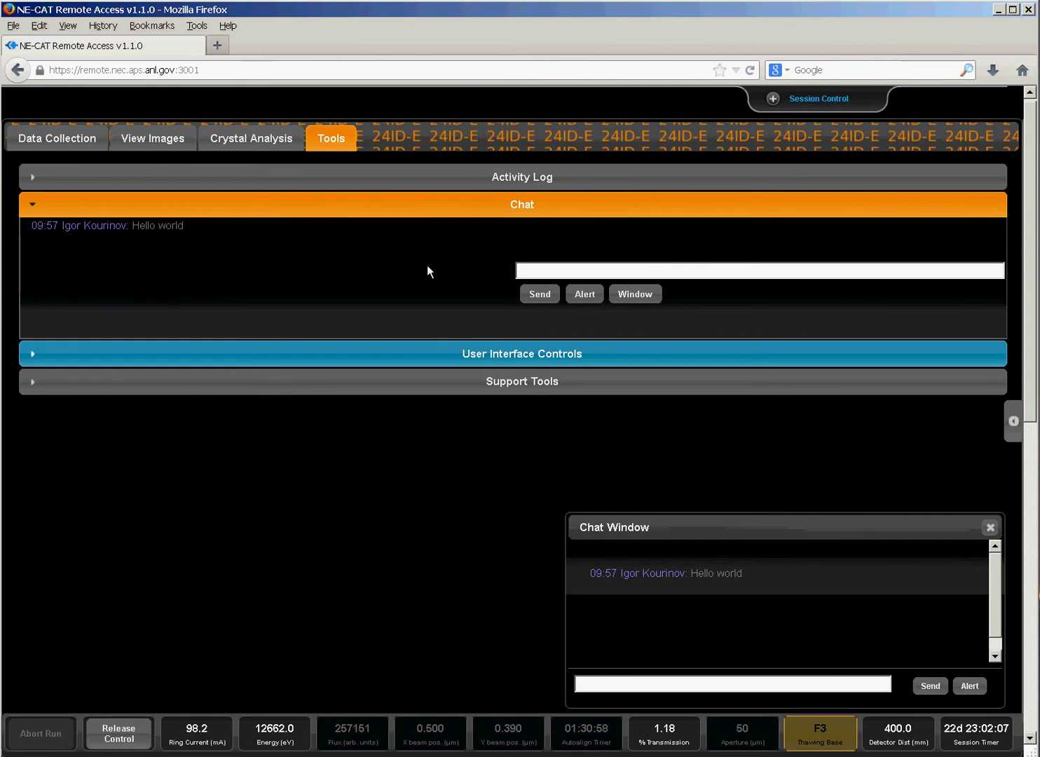
Back on Data Collection, mark three 3-Click centring points on the new loop, moving the Chat Window aside.
{"action": "left_click", "coordinate": [73, 139]}
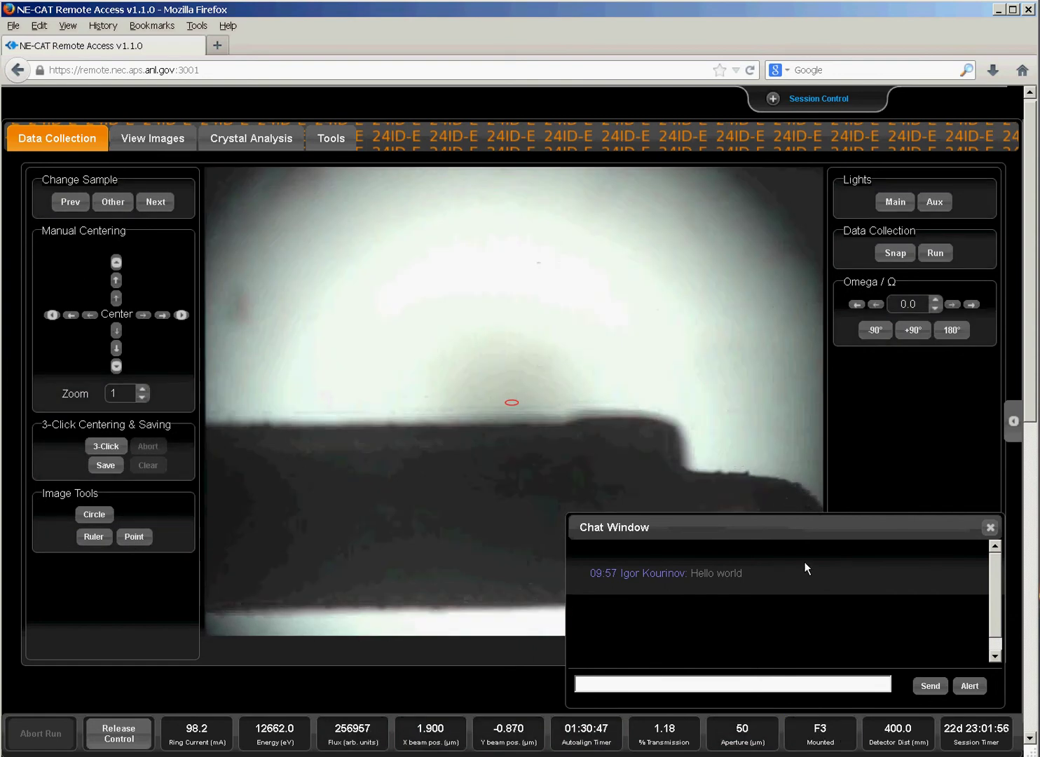
{"action": "left_click_drag", "start_coordinate": [797, 534], "coordinate": [820, 180]}
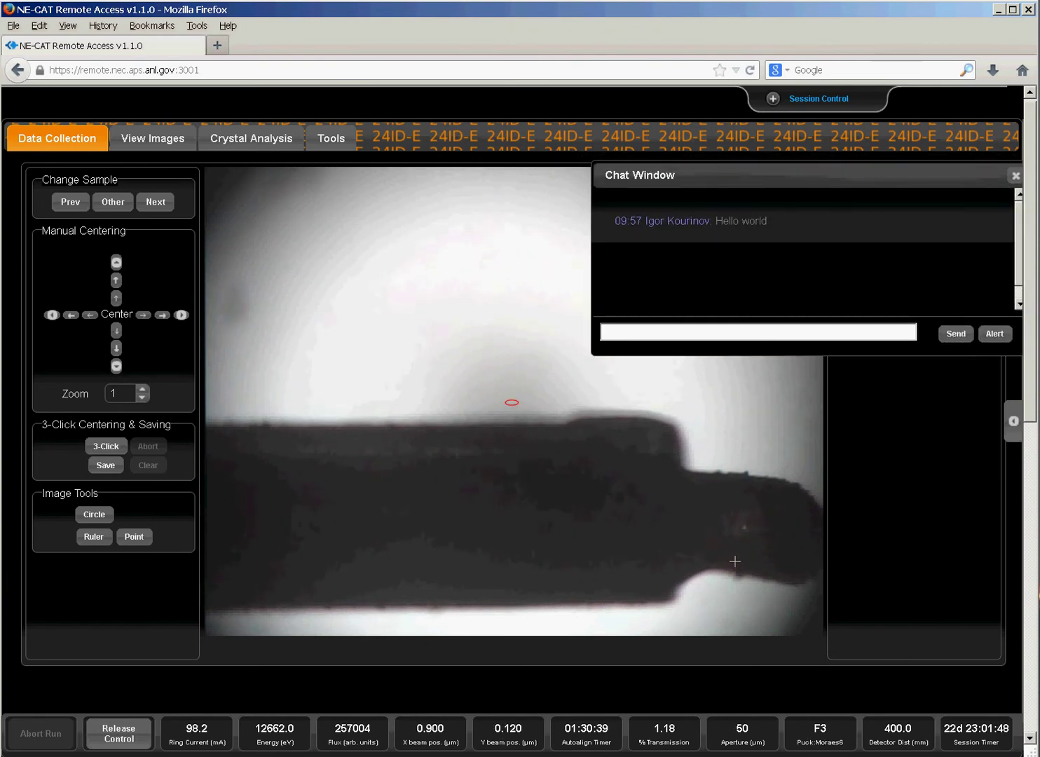
{"action": "left_click", "coordinate": [106, 448]}
{"action": "left_click", "coordinate": [808, 534]}
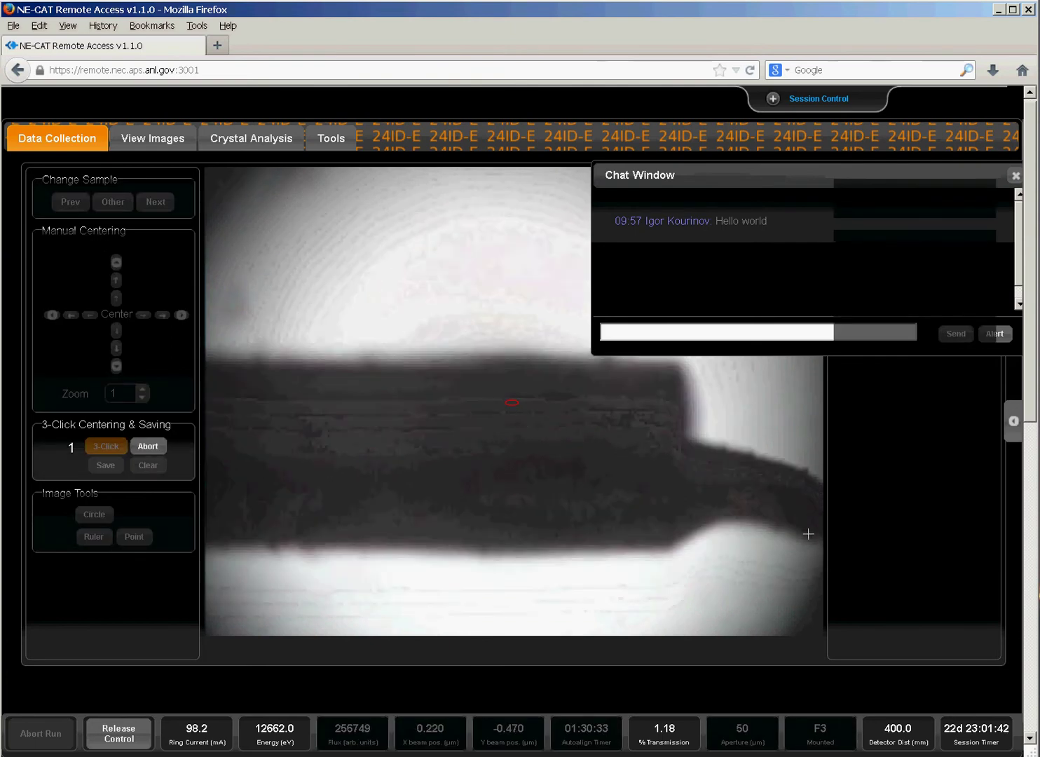
{"action": "left_click", "coordinate": [800, 370]}
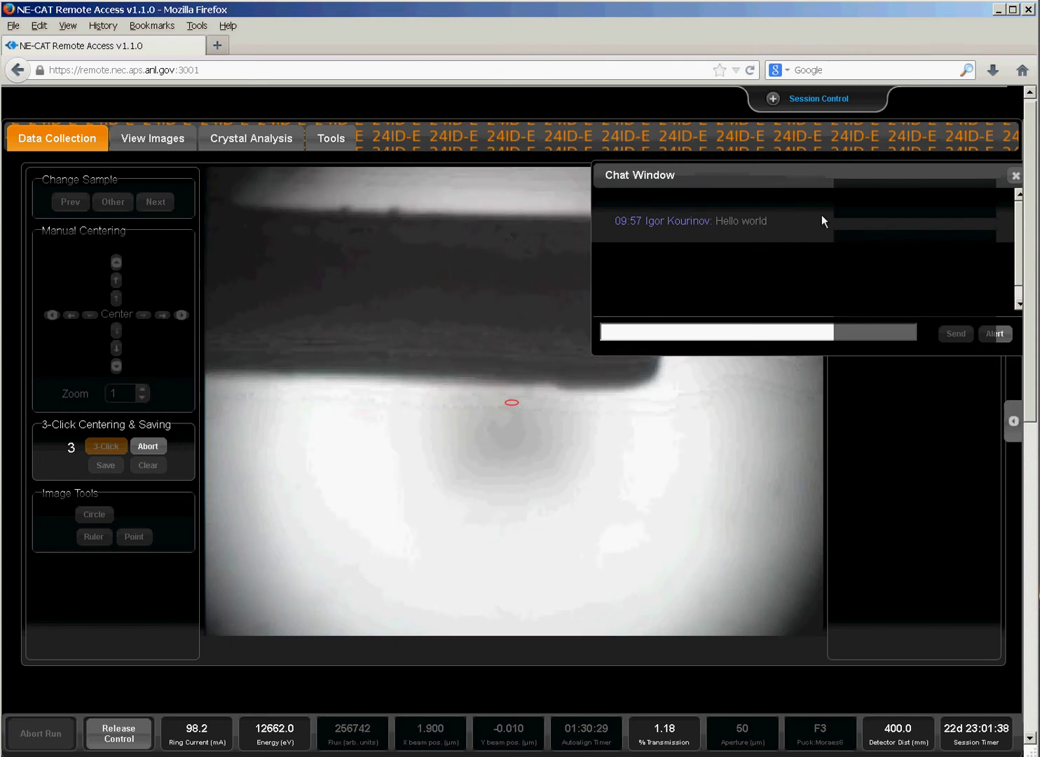
{"action": "left_click_drag", "start_coordinate": [812, 168], "coordinate": [857, 671]}
{"action": "left_click", "coordinate": [782, 271]}
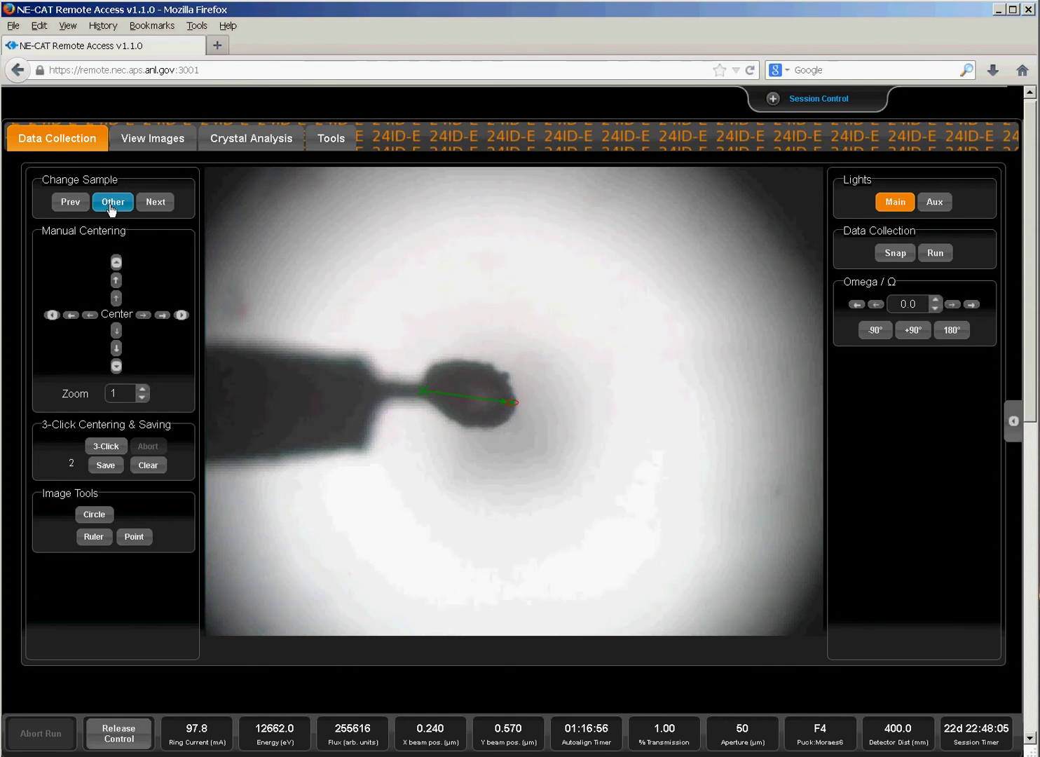
Choose Other > Unmount Current Sample for sample F4 and confirm the request.
{"action": "left_click", "coordinate": [110, 203]}
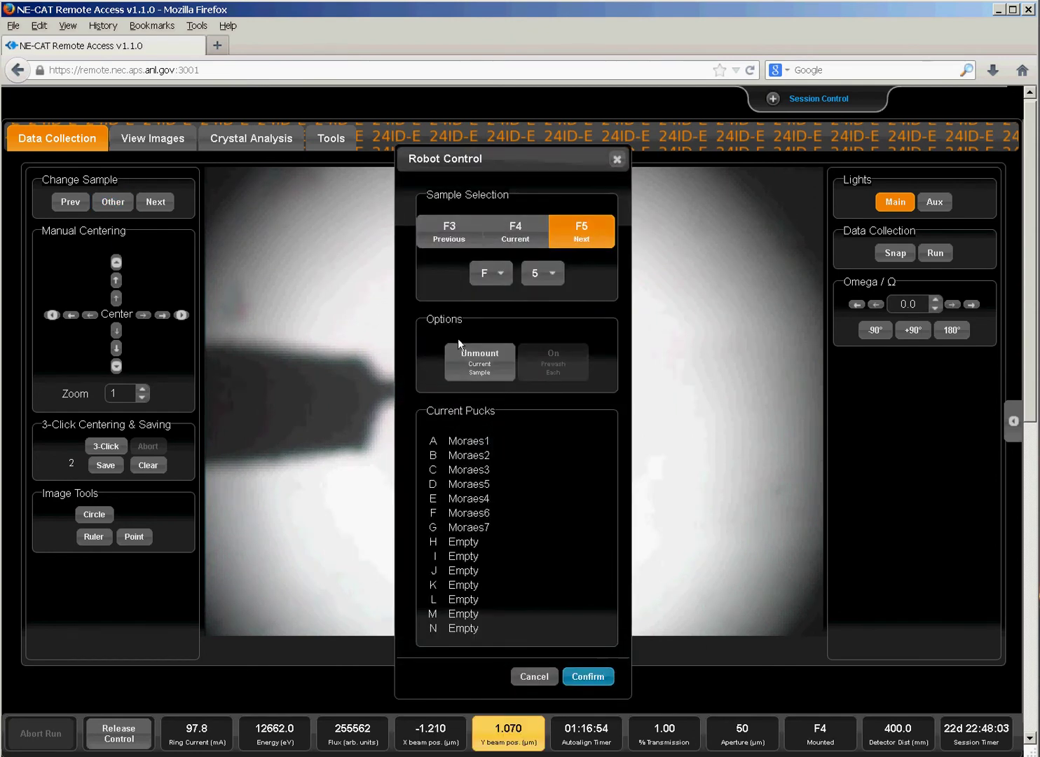
{"action": "left_click", "coordinate": [480, 372]}
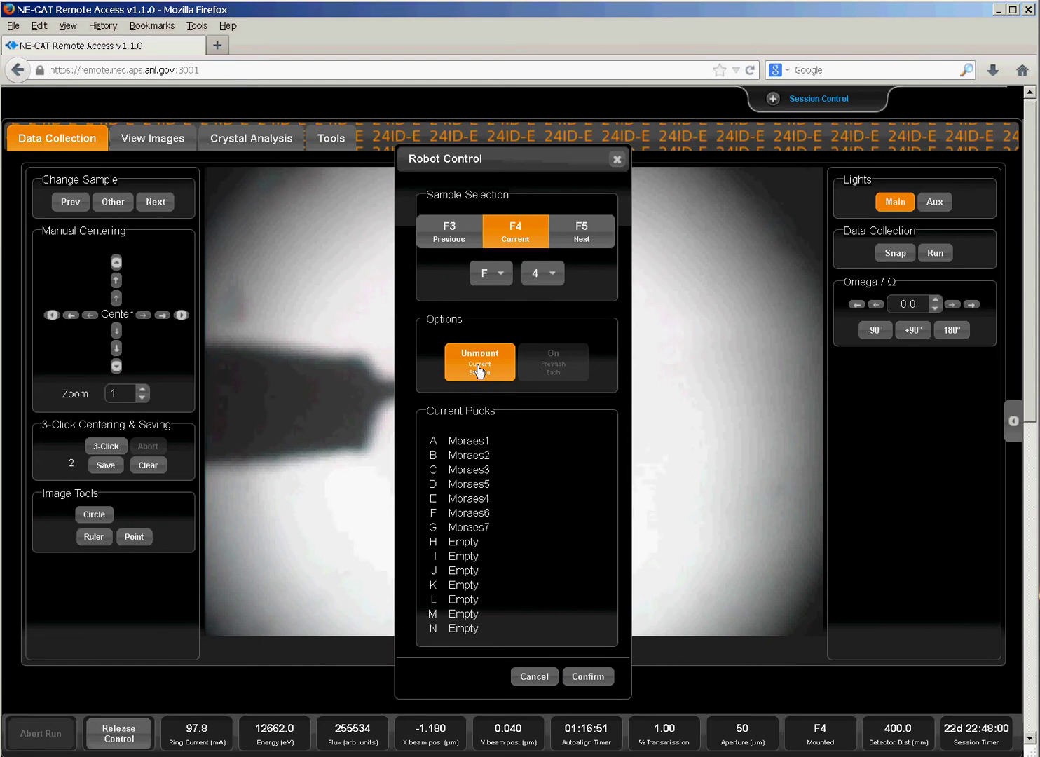
{"action": "left_click", "coordinate": [589, 678]}
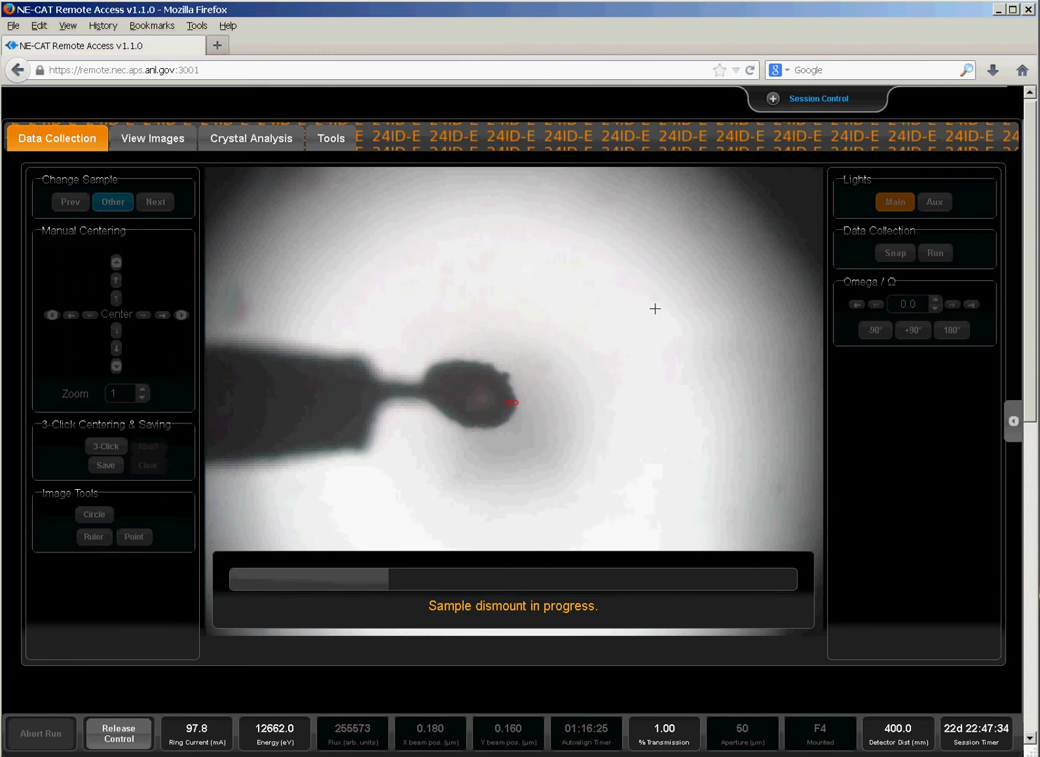
Reload the page to return to the NE-CAT login screen.
{"action": "left_click", "coordinate": [750, 71]}
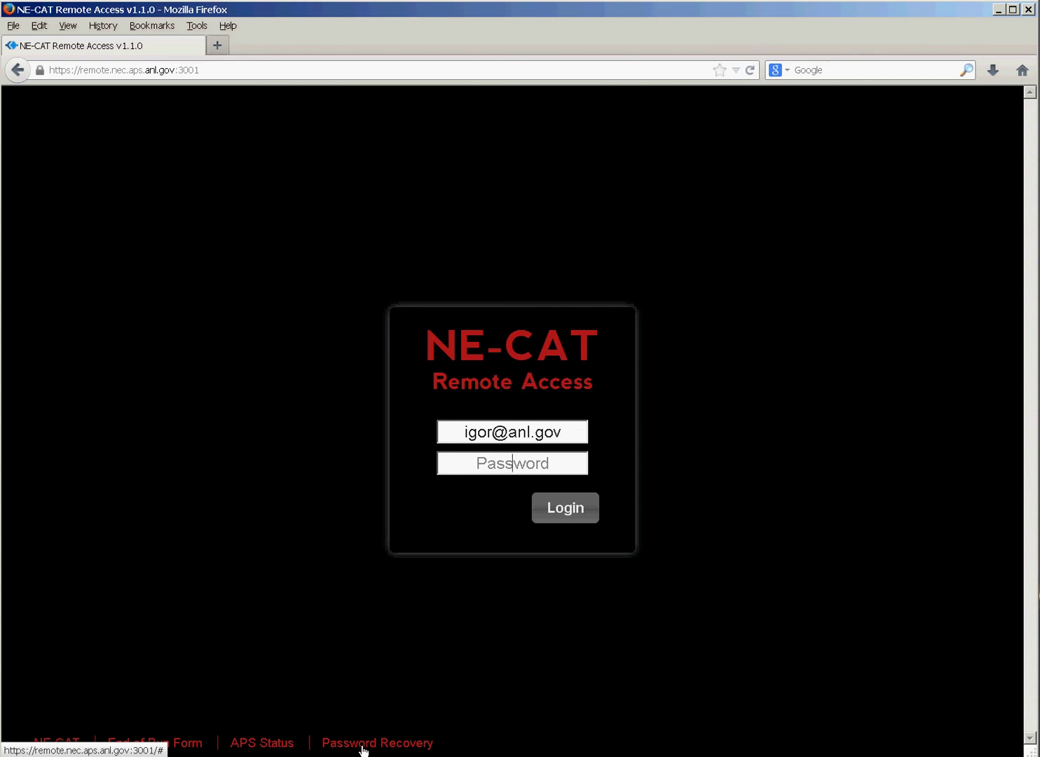
{"action": "left_click", "coordinate": [363, 748]}
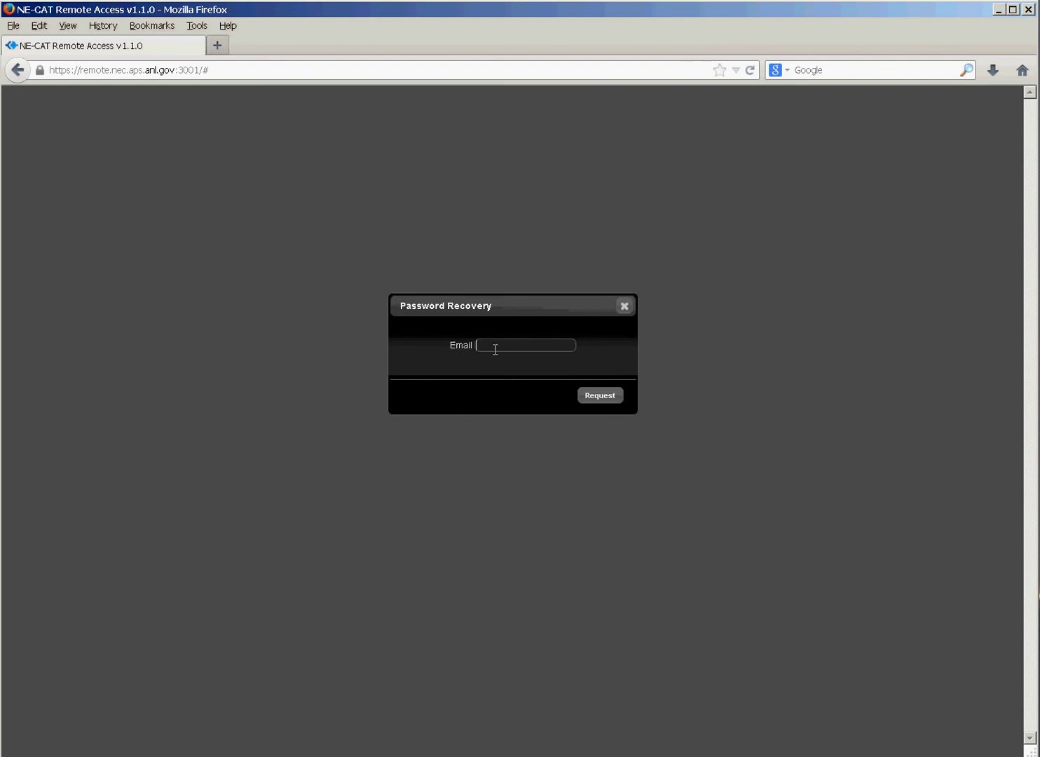
{"action": "left_click", "coordinate": [623, 308]}
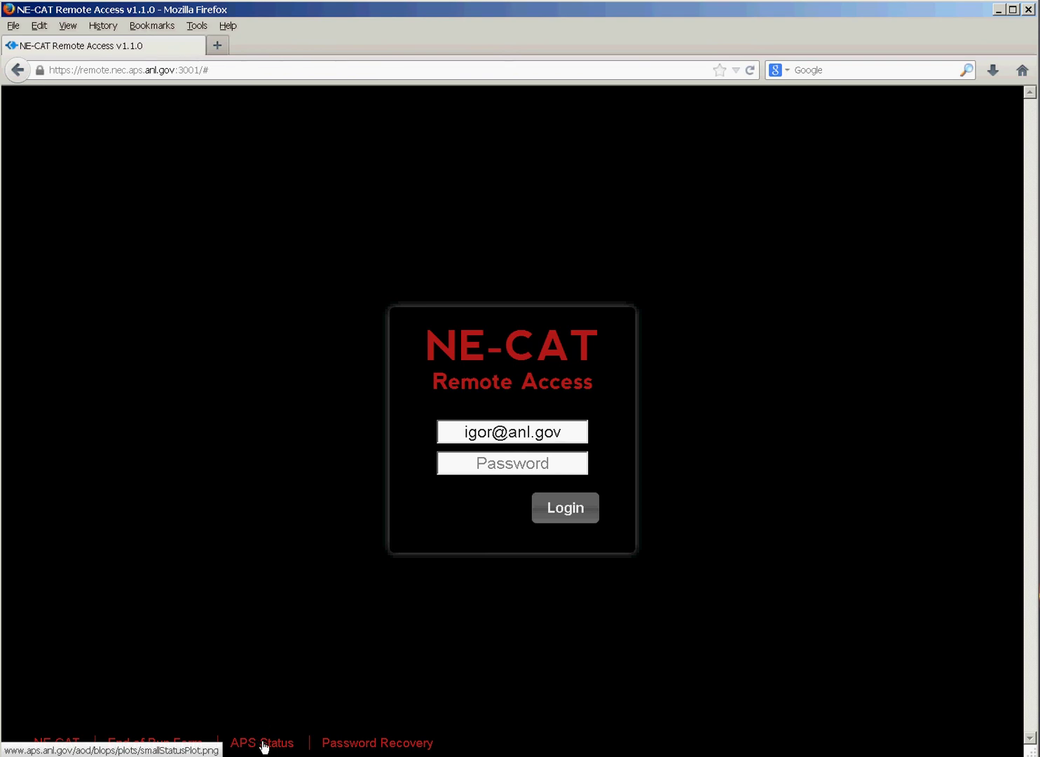
{"action": "left_click", "coordinate": [263, 744]}
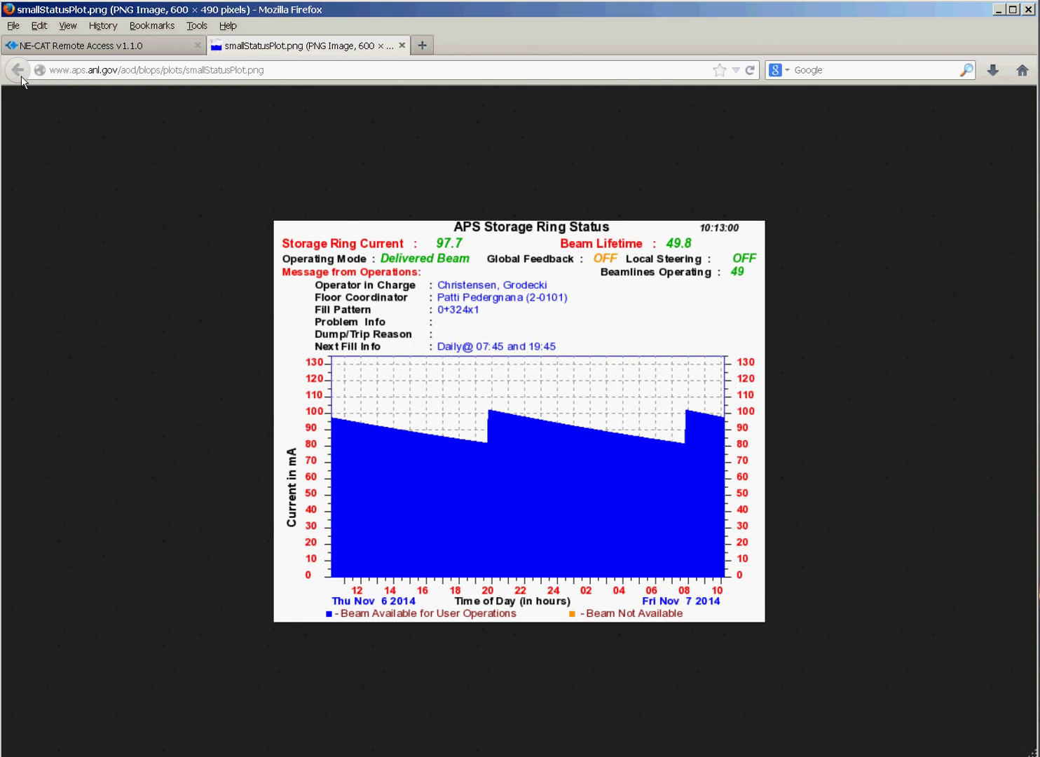
{"action": "left_click", "coordinate": [402, 46]}
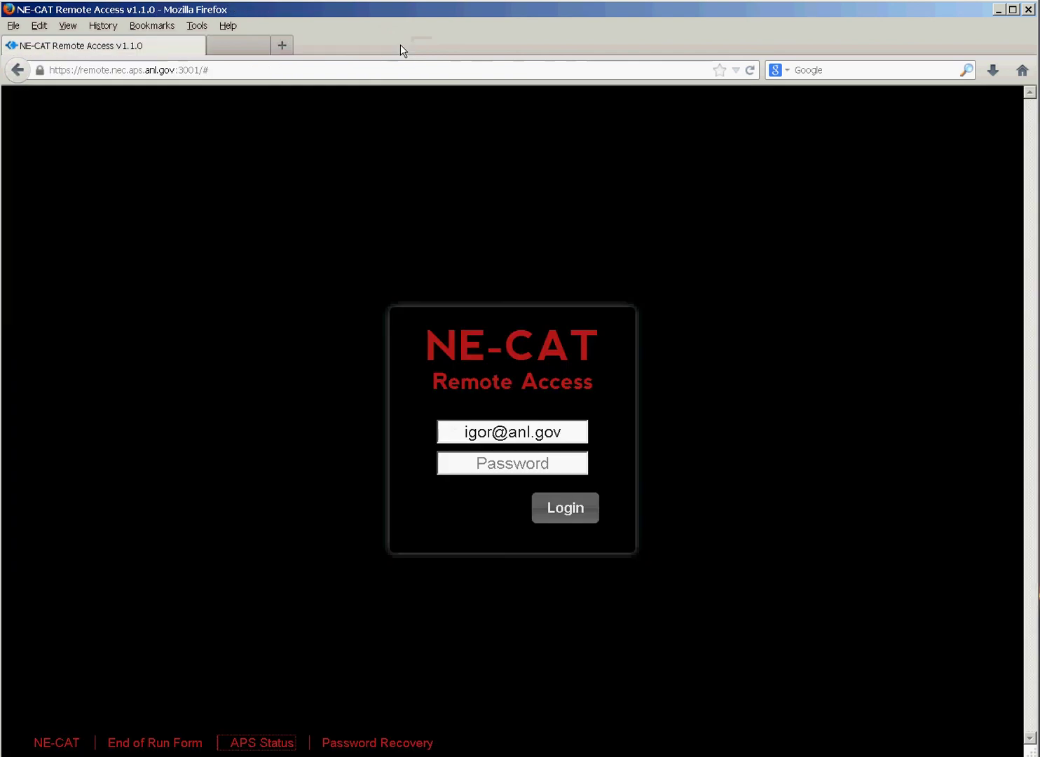